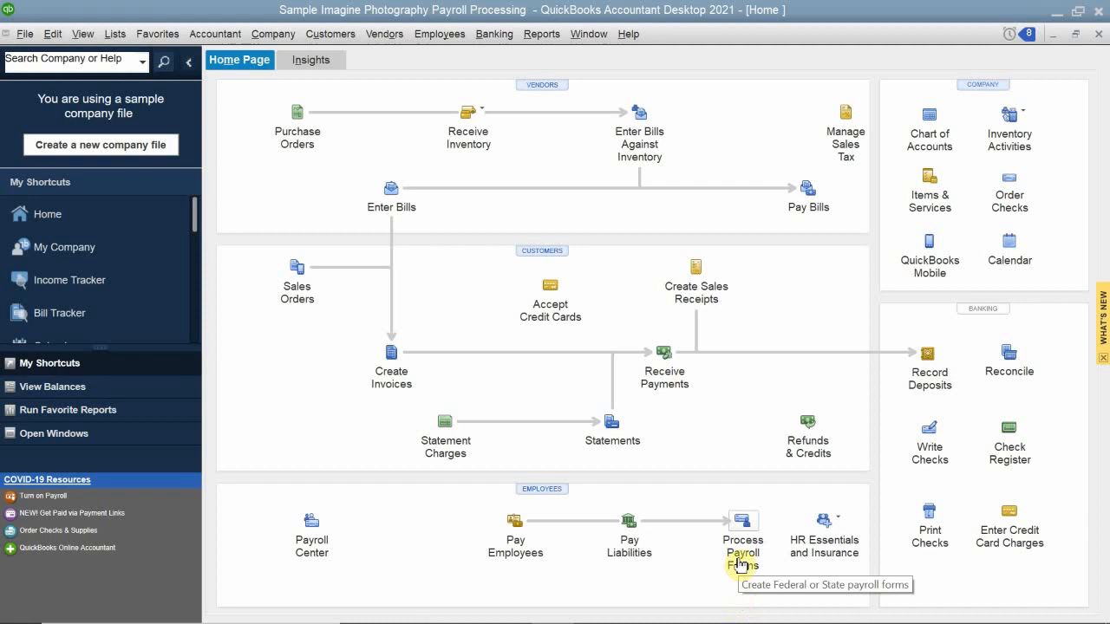
Open the Employee Center from the Home page and switch to its Payroll tab.
click(550, 485)
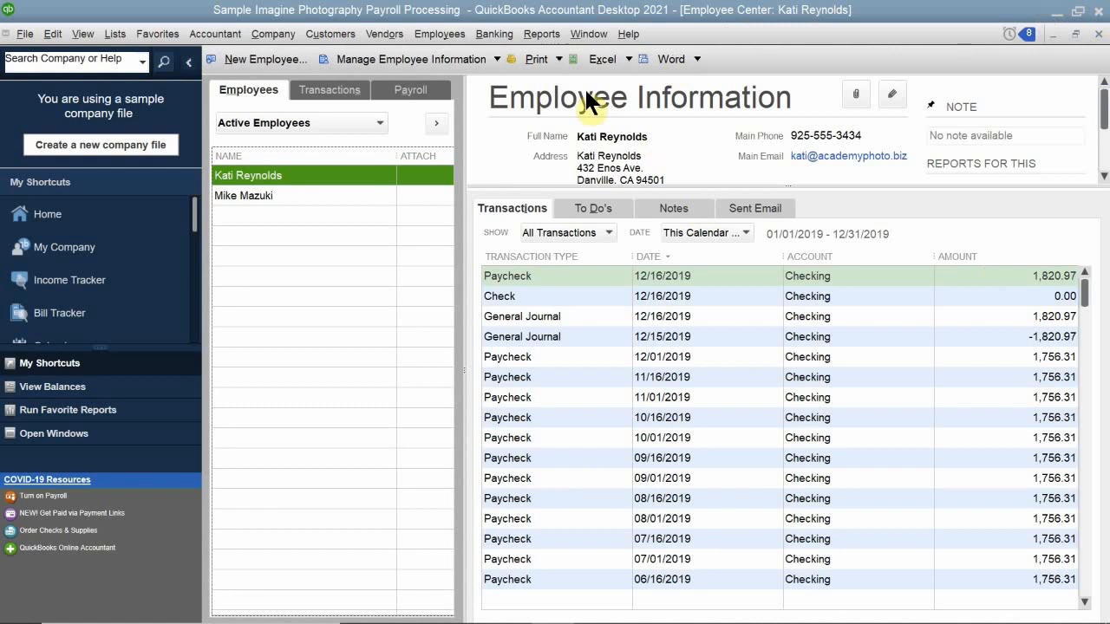
click(410, 89)
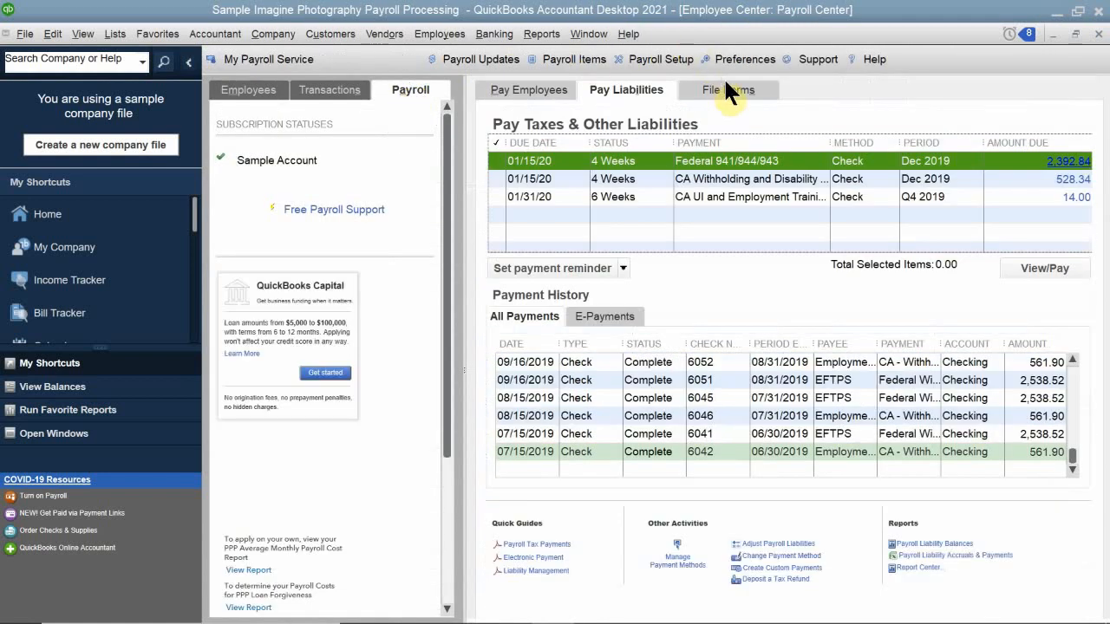
Show the File Forms page and move the payroll-update warning aside.
click(728, 87)
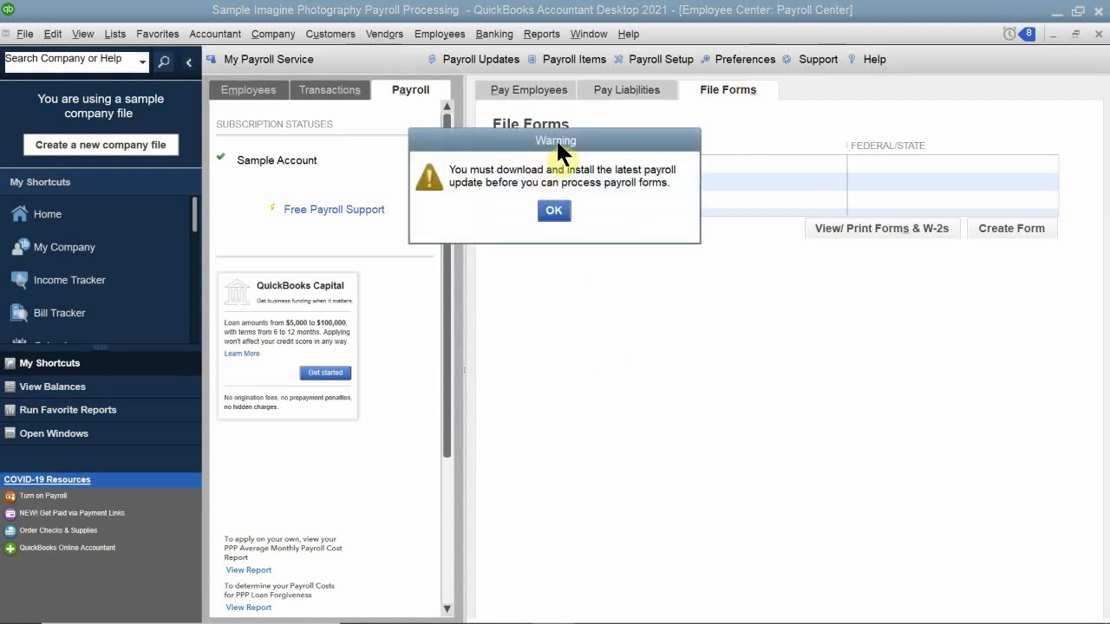
drag(558, 145, 607, 249)
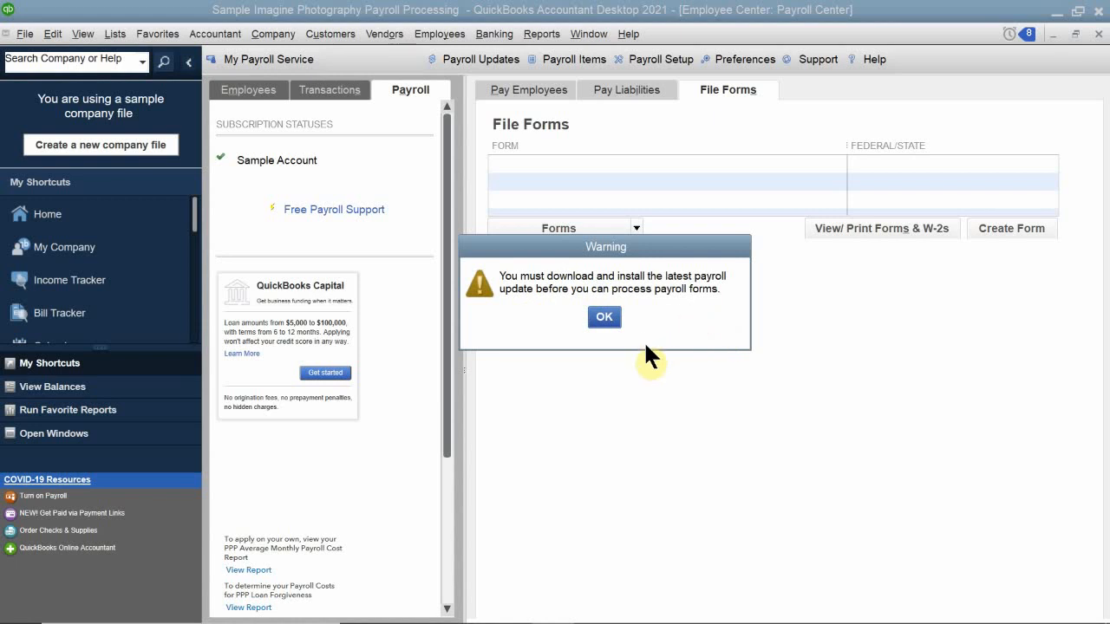
Acknowledge the payroll update warning with OK to clear the File Forms page.
click(608, 317)
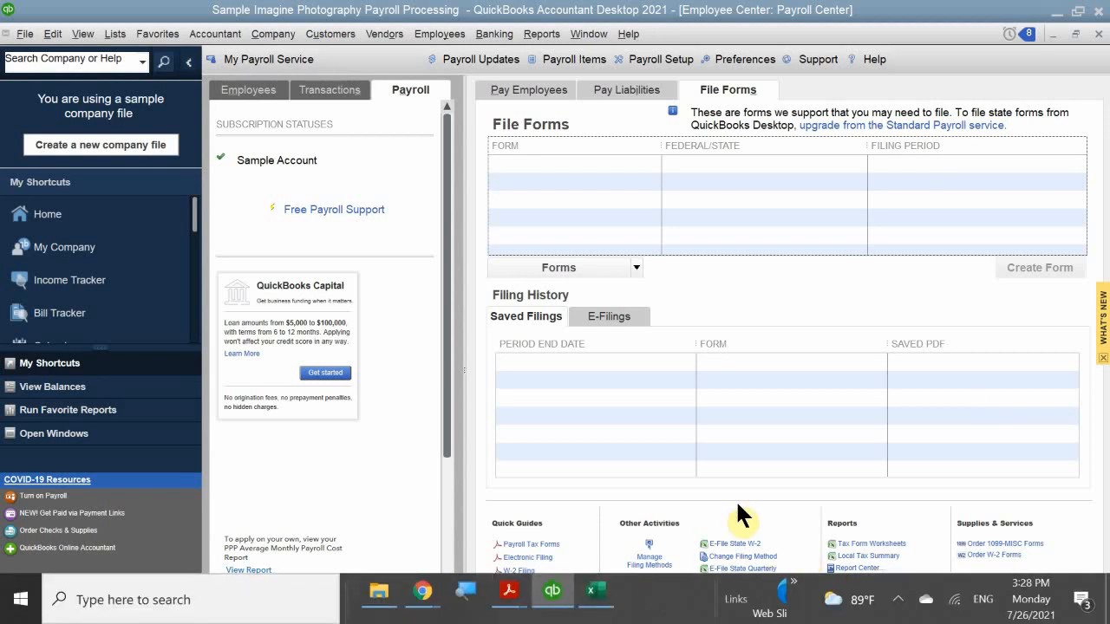
Check the employee's tax details in Excel, then bring up QB 2021 CH 11.pdf in Acrobat.
click(595, 591)
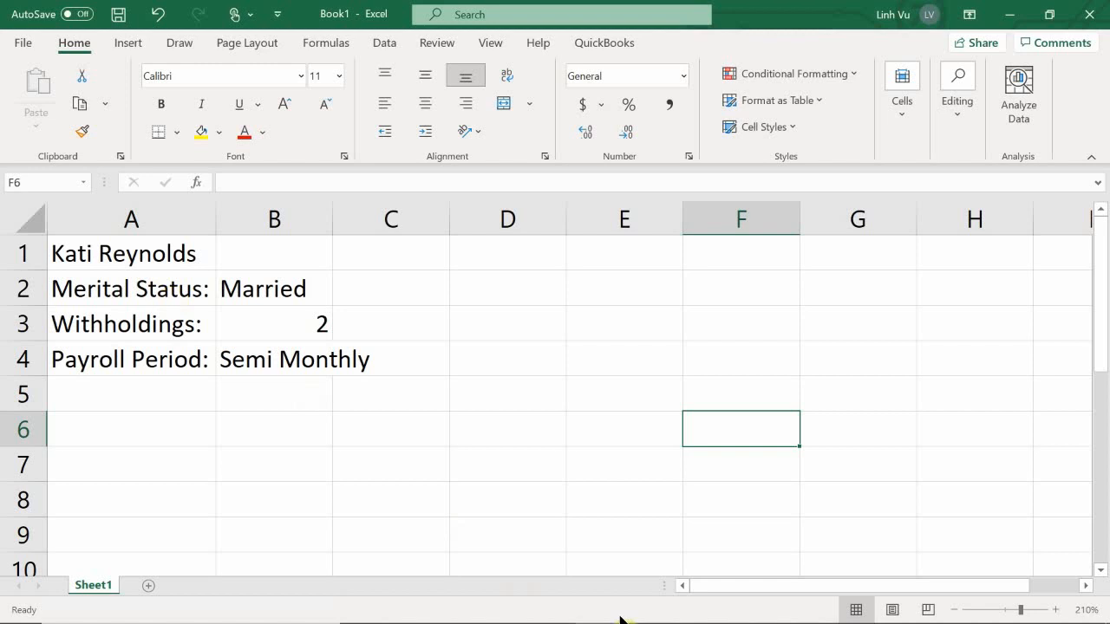
mouse_move(567, 623)
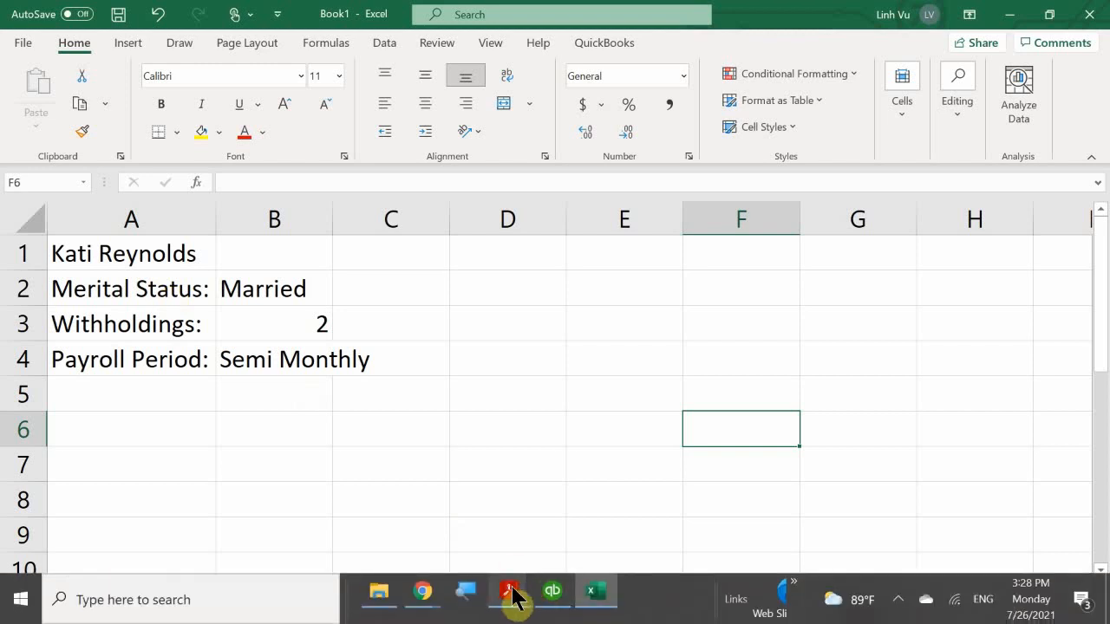
mouse_move(513, 596)
click(474, 511)
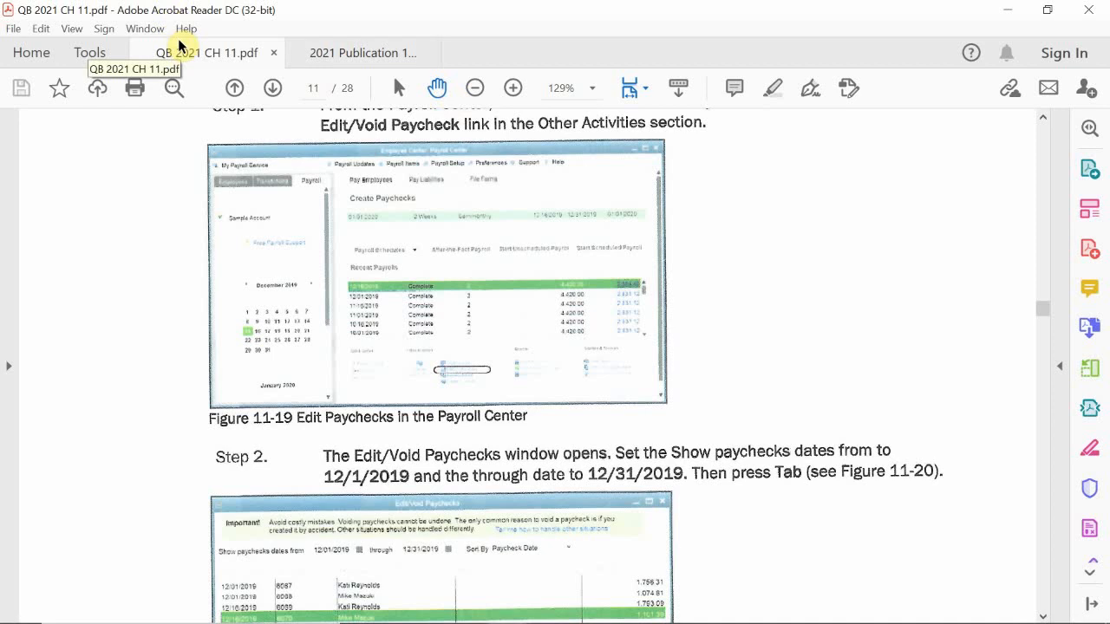
Page forward to page 19 of 28 (page 435), the Creating Payroll Reports section.
click(272, 90)
click(272, 90)
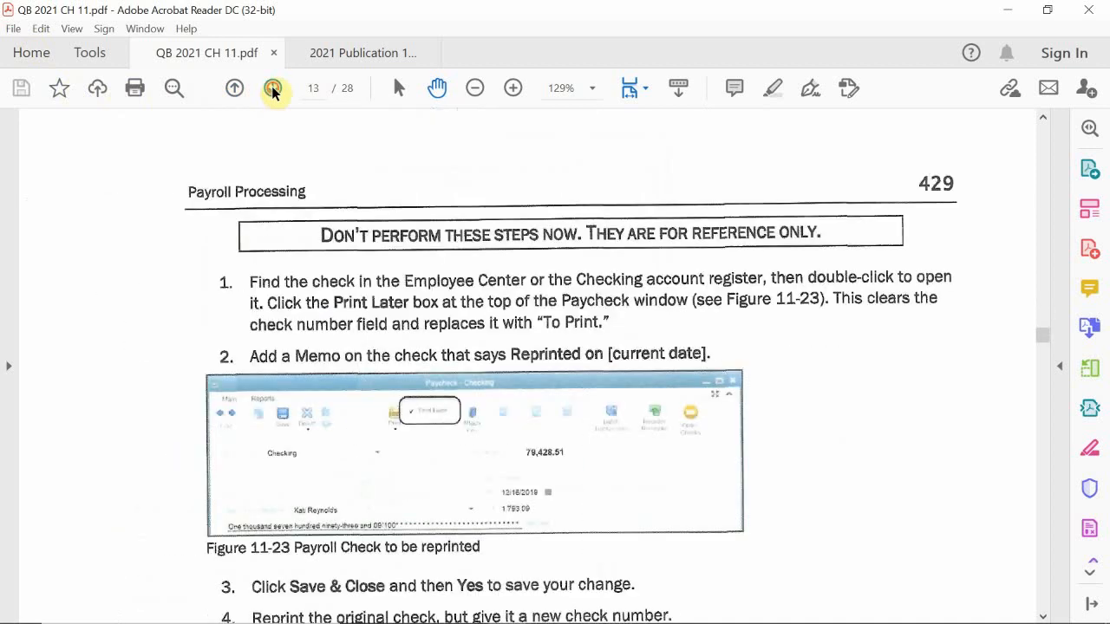
click(272, 90)
click(272, 90)
click(272, 90)
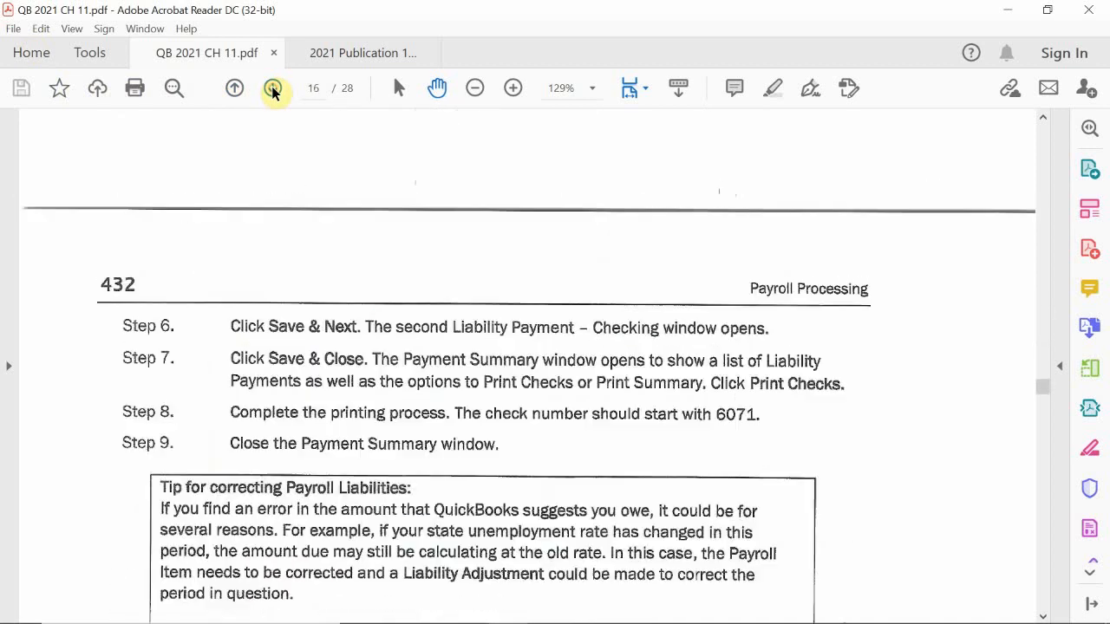
click(272, 90)
click(273, 90)
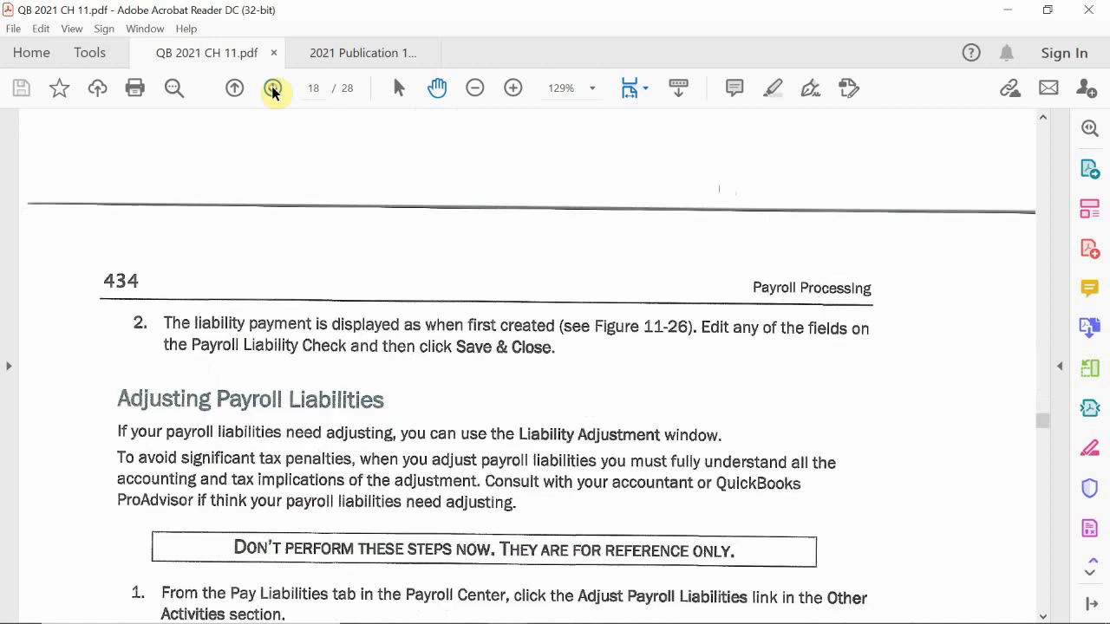
click(272, 90)
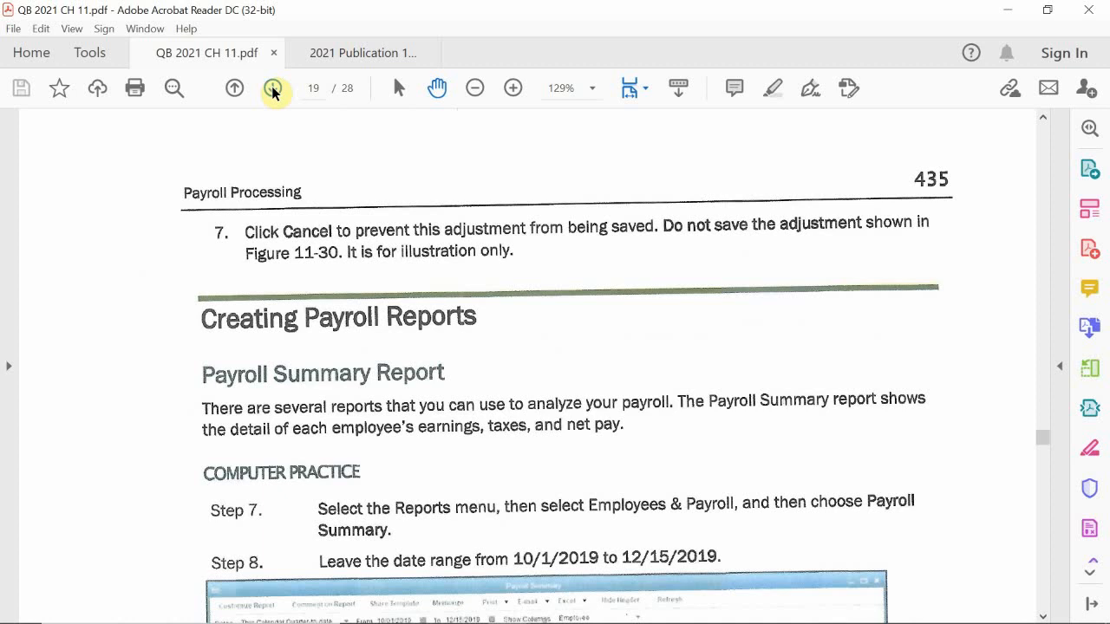
scroll(520, 290, down, 3)
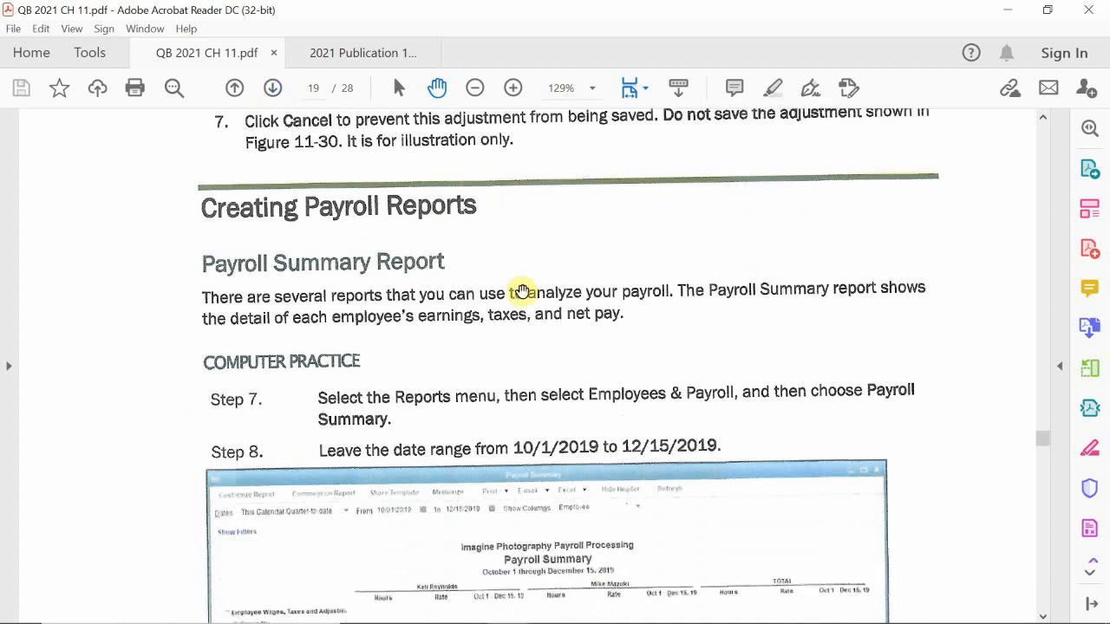
scroll(522, 292, up, 1)
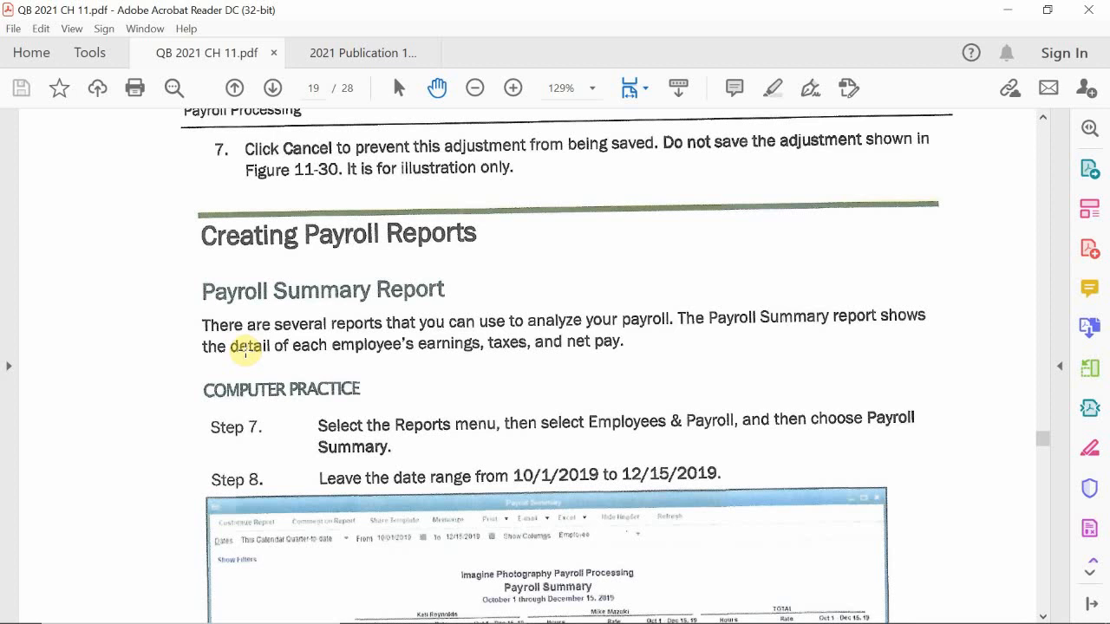
Scroll the chapter down to page 24, then return to the QuickBooks Payroll Center window.
scroll(245, 347, down, 3)
scroll(250, 336, down, 6)
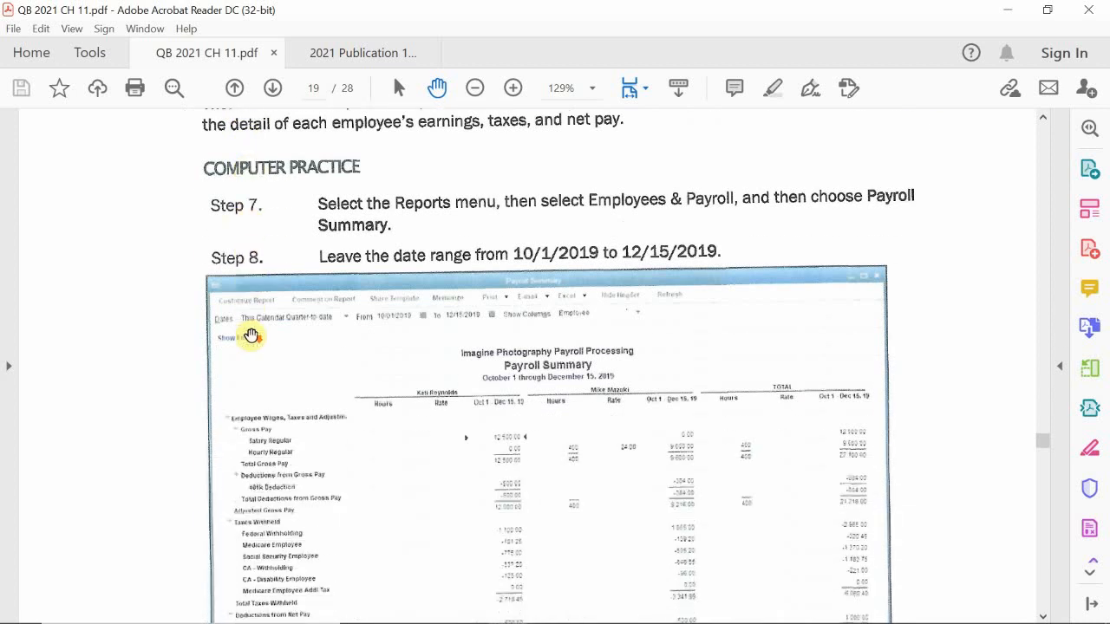
scroll(250, 335, down, 2)
scroll(250, 335, down, 4)
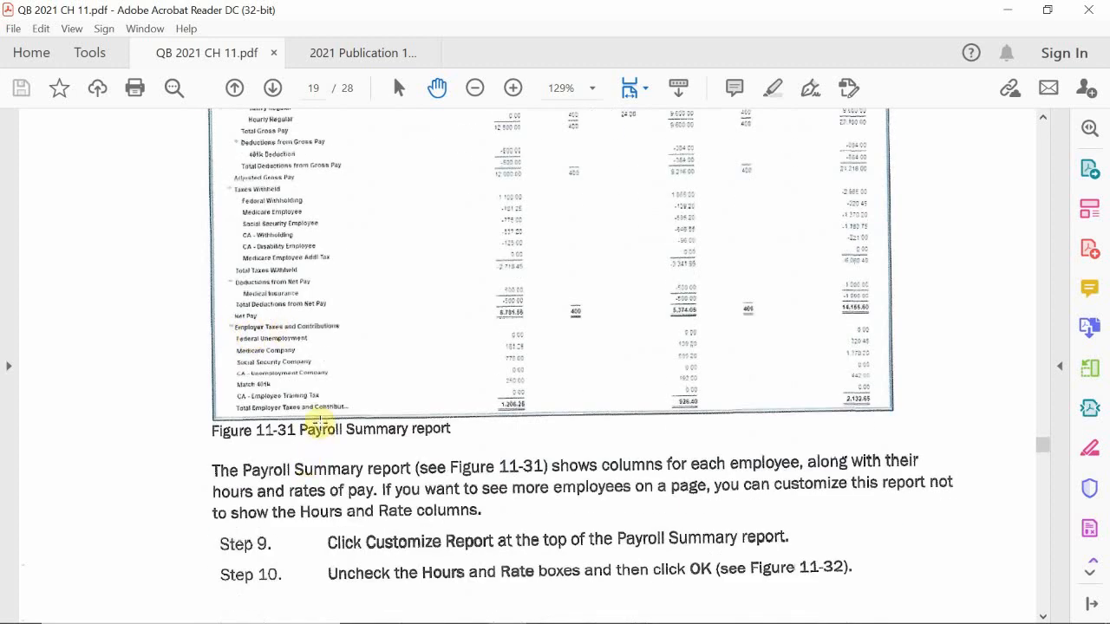
scroll(320, 423, down, 5)
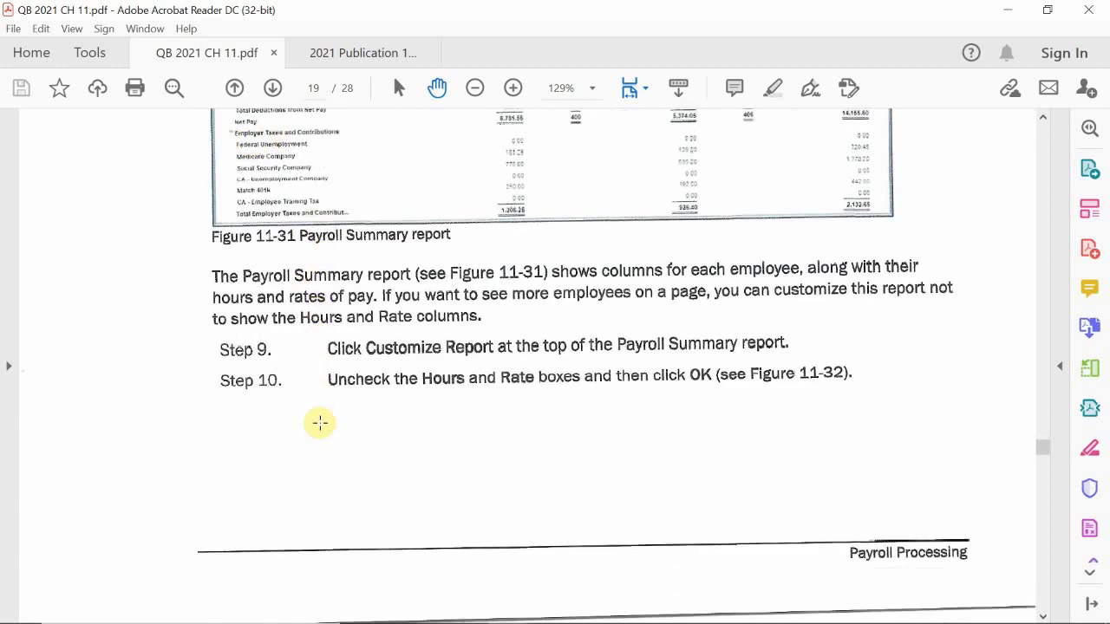
scroll(320, 422, down, 15)
scroll(319, 423, down, 20)
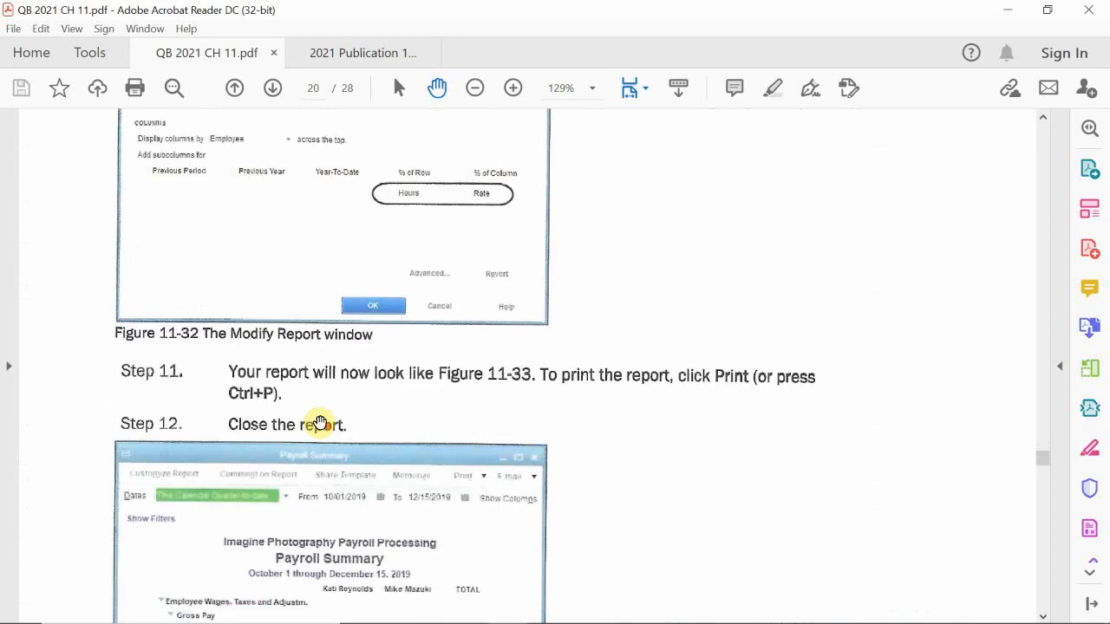
scroll(321, 421, down, 4)
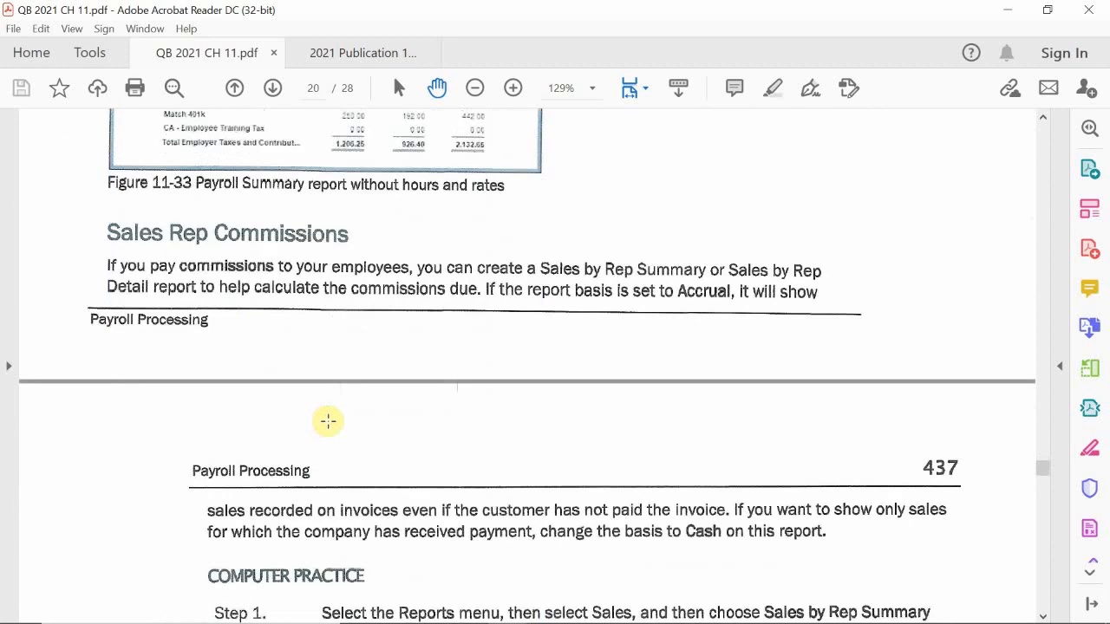
scroll(328, 422, down, 2)
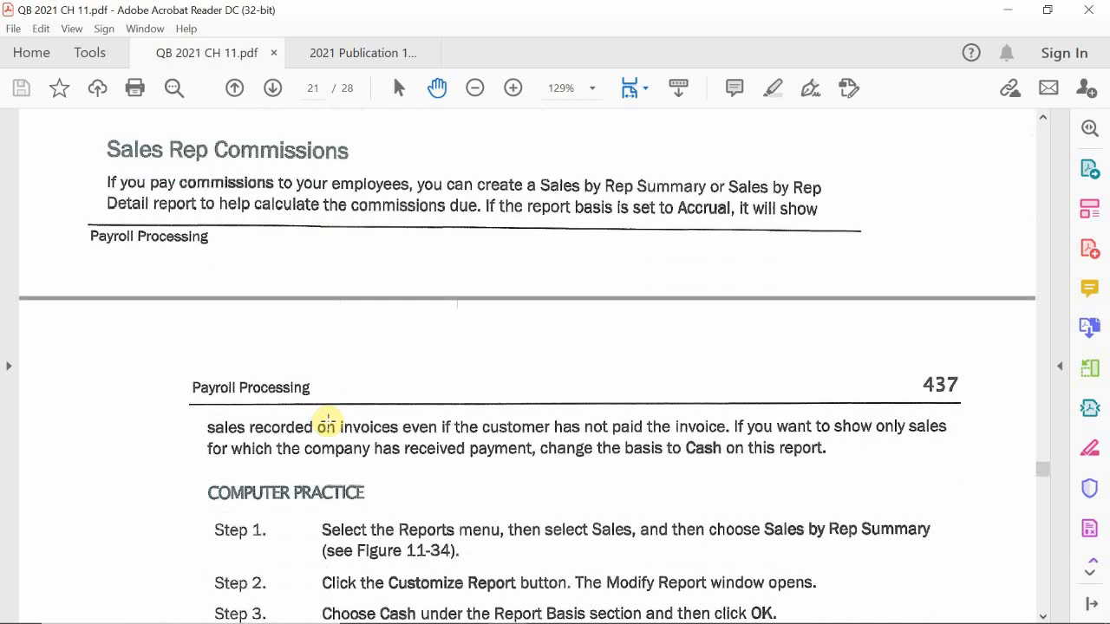
scroll(329, 422, down, 1)
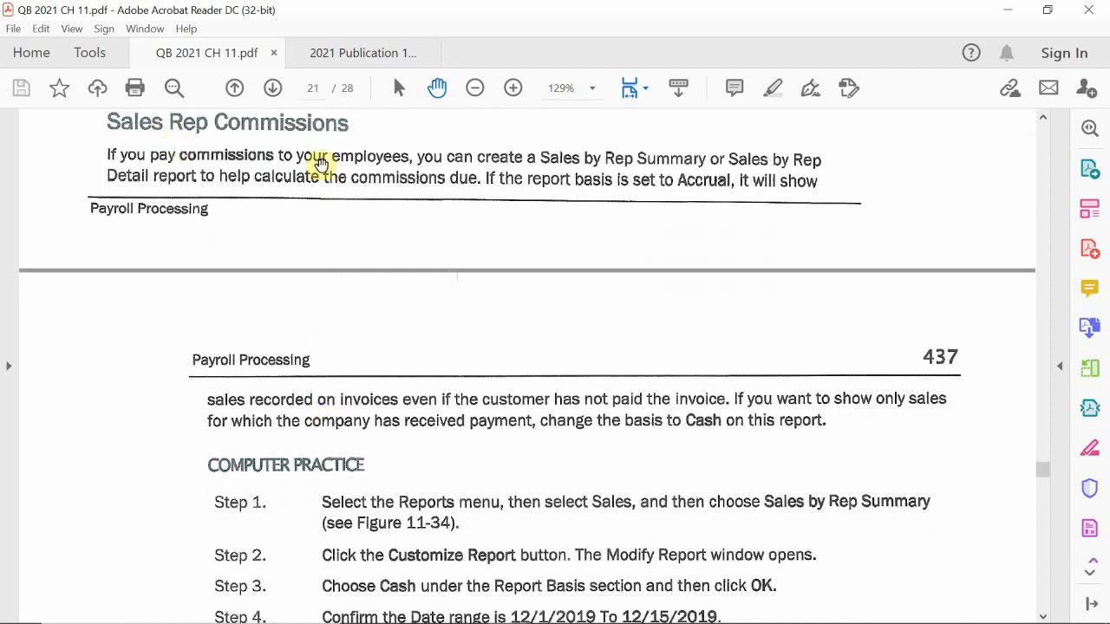
scroll(421, 243, down, 10)
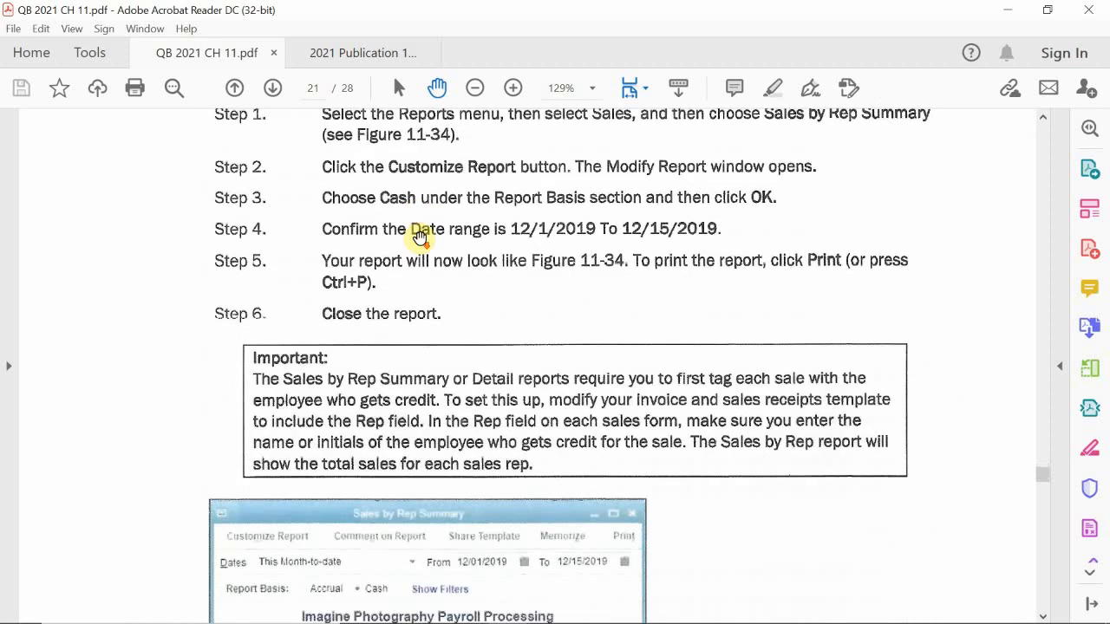
scroll(420, 236, down, 20)
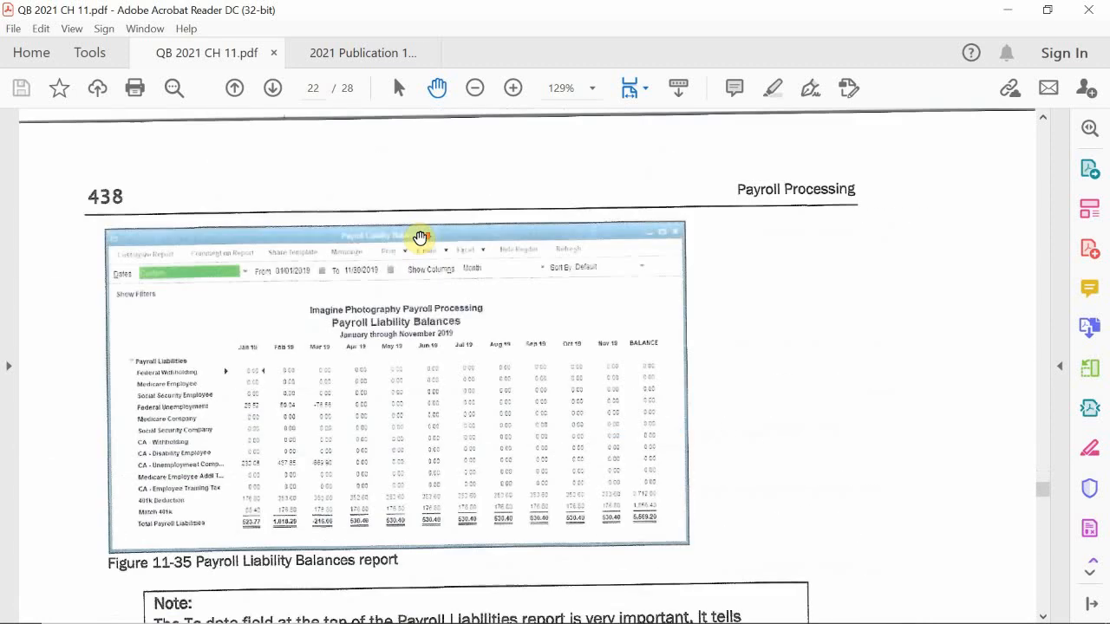
scroll(419, 237, down, 10)
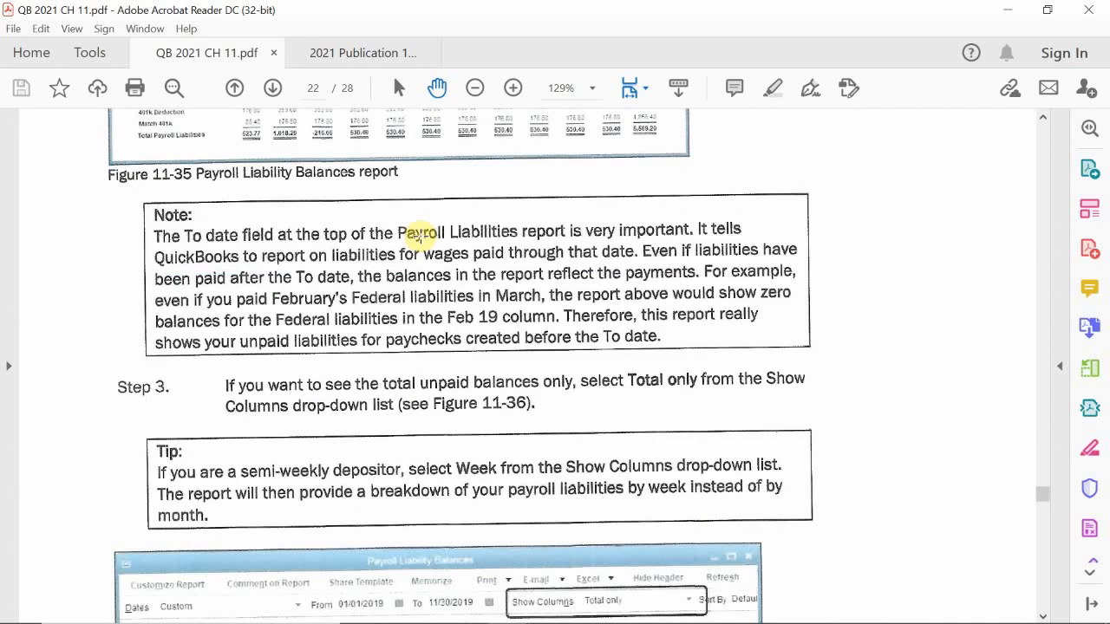
scroll(419, 234, down, 12)
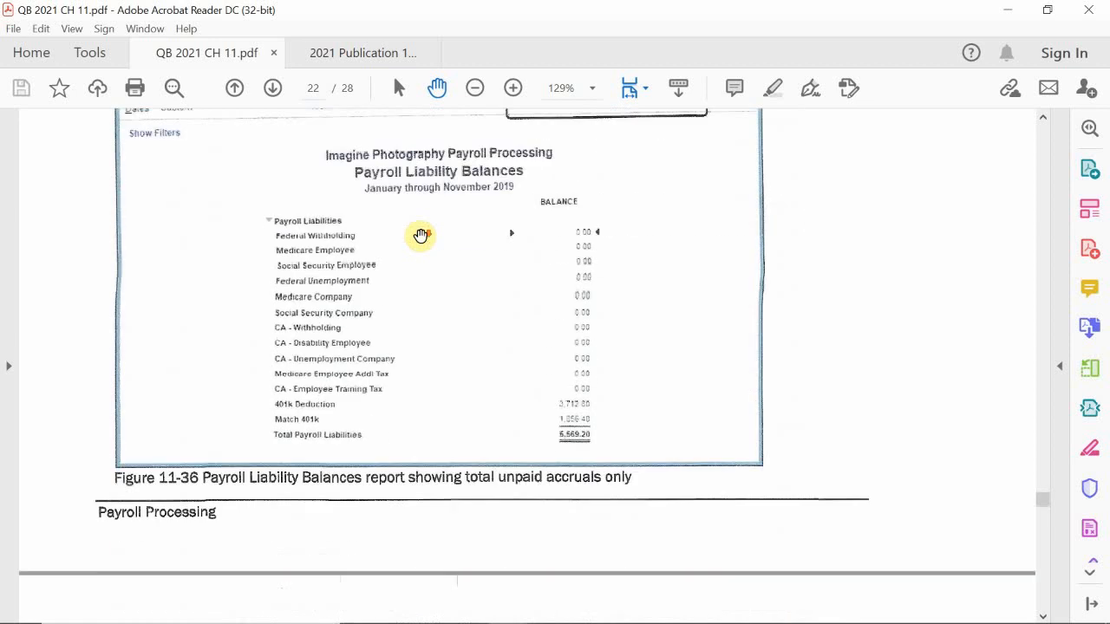
scroll(421, 236, down, 12)
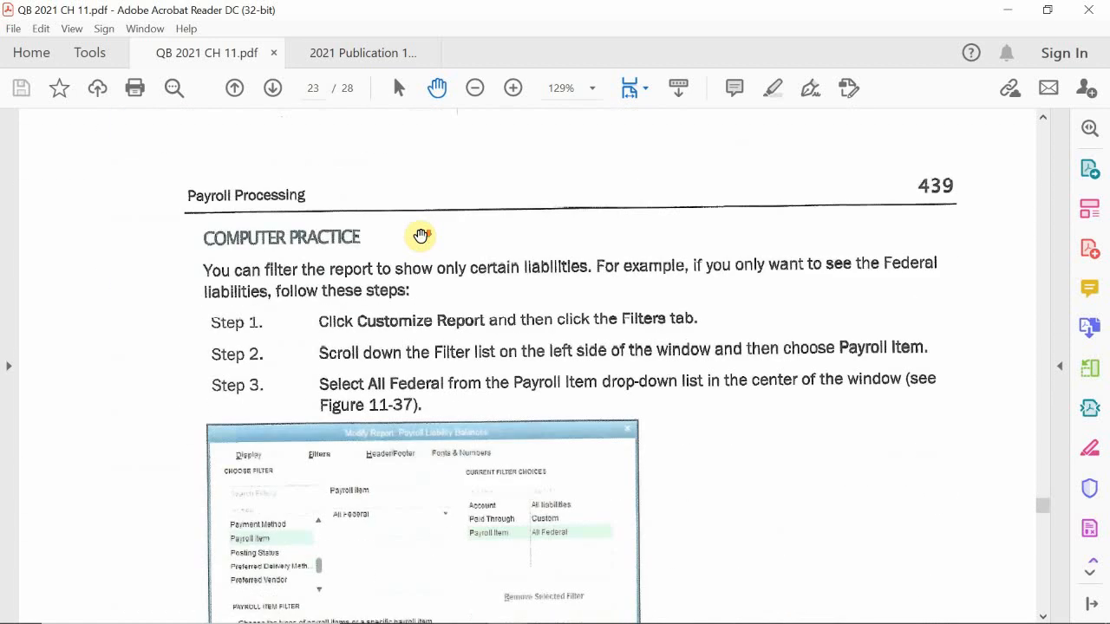
scroll(421, 236, down, 1)
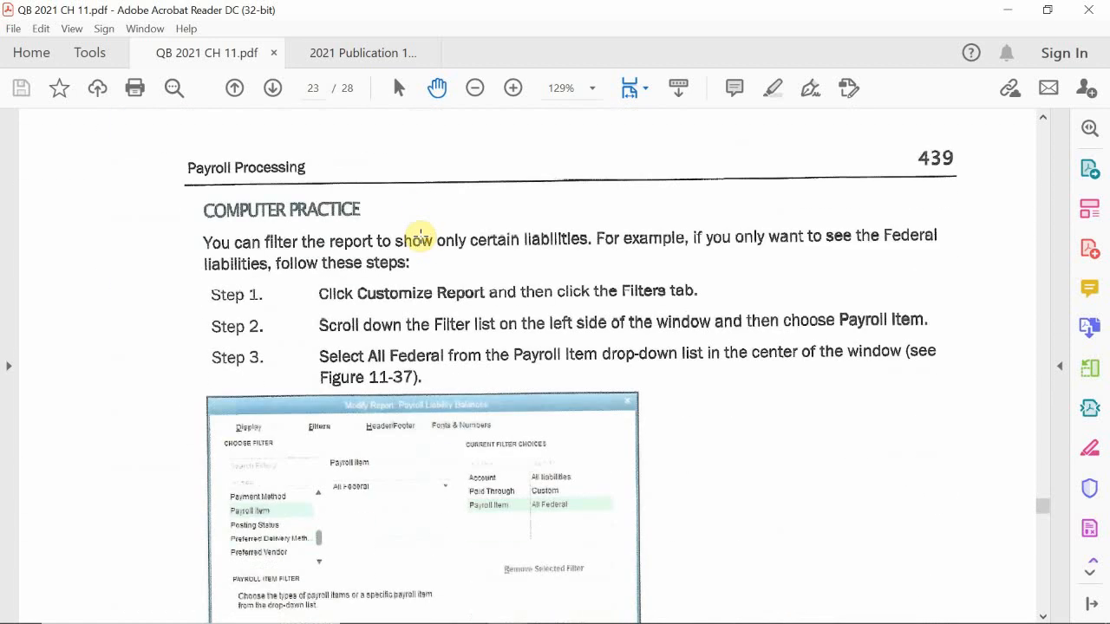
scroll(420, 234, down, 14)
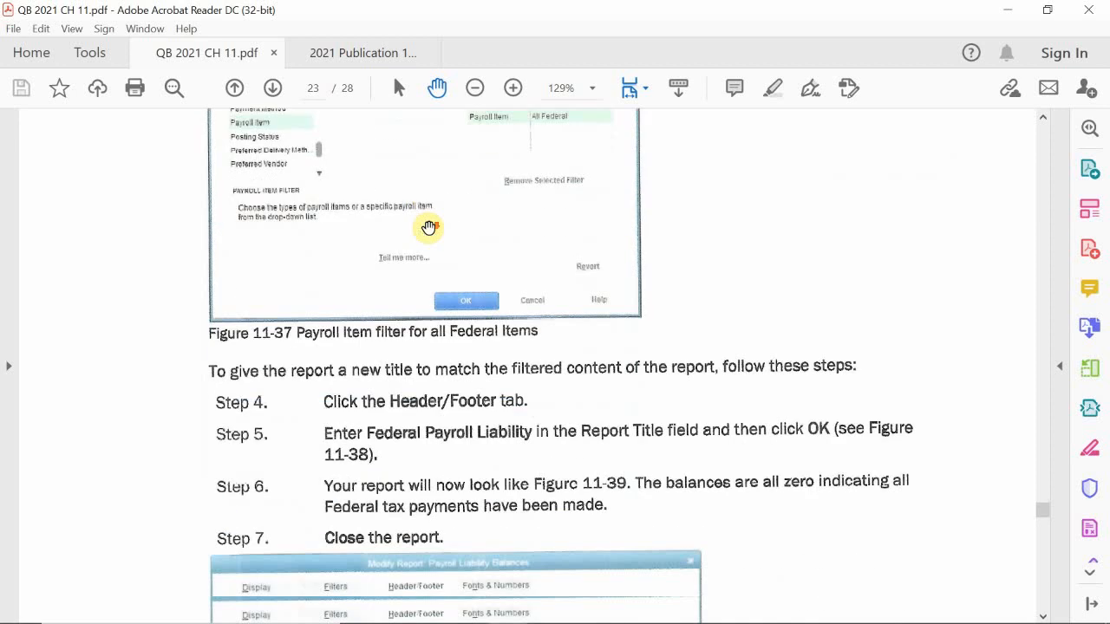
scroll(428, 228, down, 1)
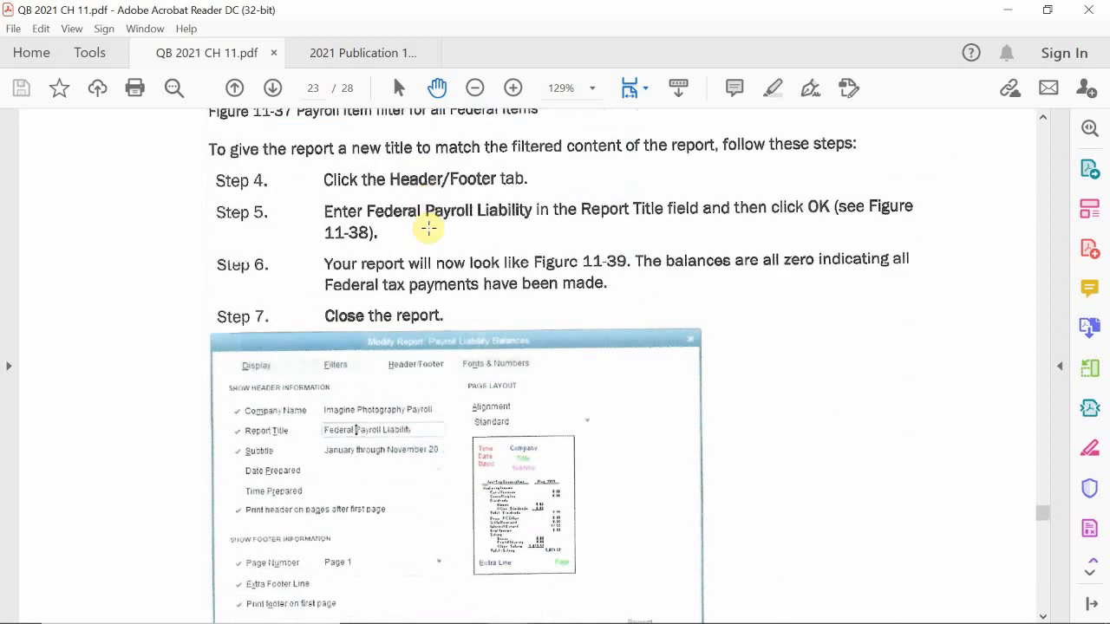
scroll(428, 228, down, 18)
scroll(428, 228, down, 3)
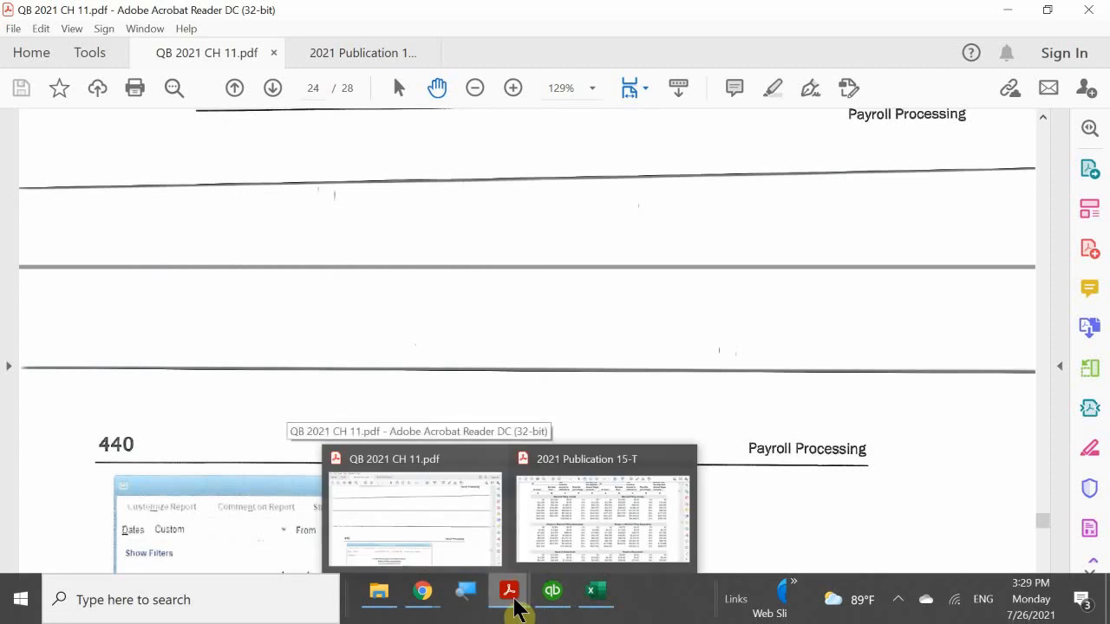
mouse_move(553, 598)
click(572, 502)
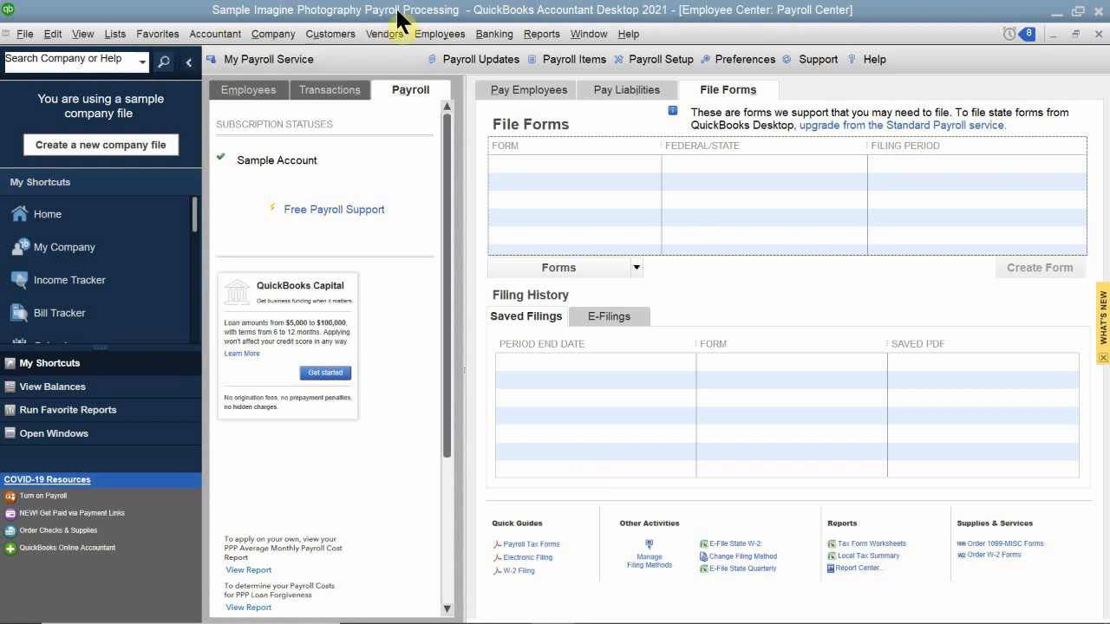
Run the Payroll Item Detail report from Reports > Employees & Payroll.
click(492, 37)
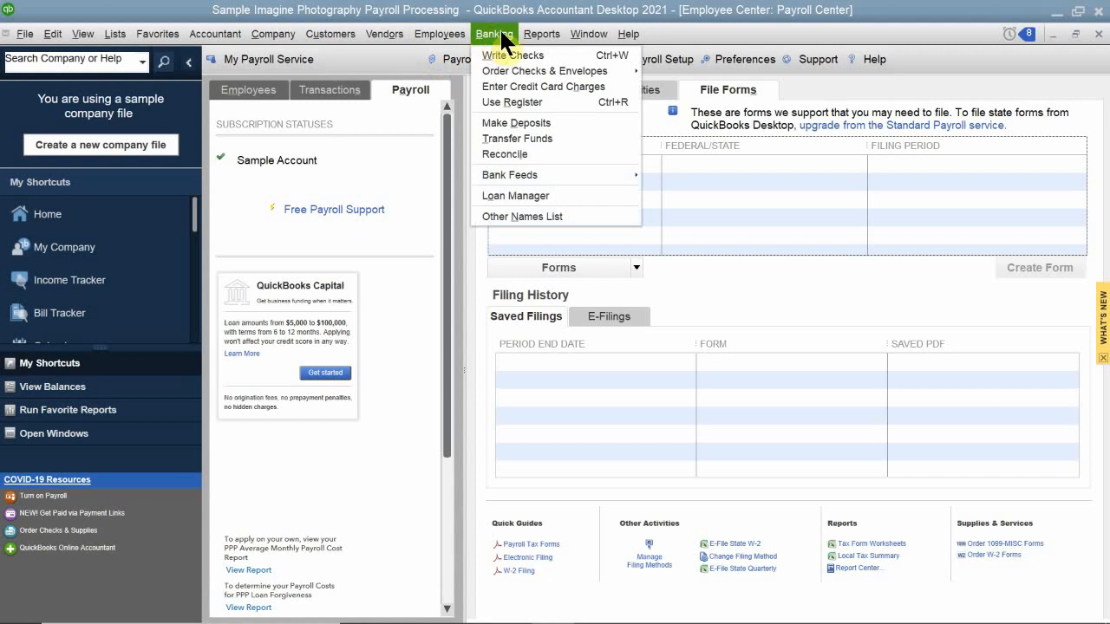
mouse_move(531, 38)
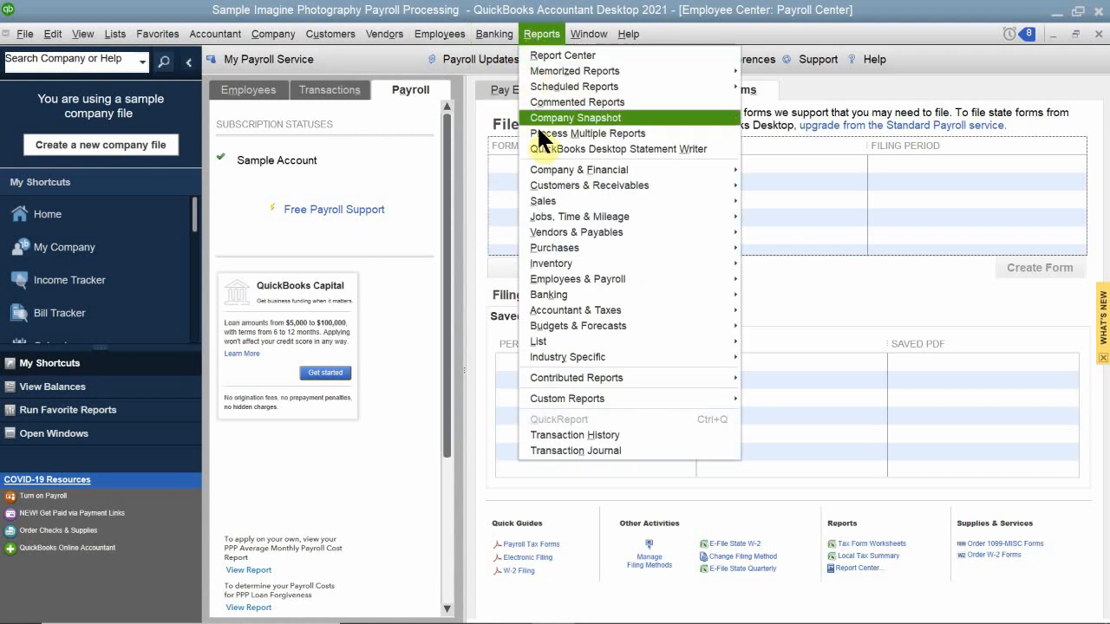
mouse_move(588, 304)
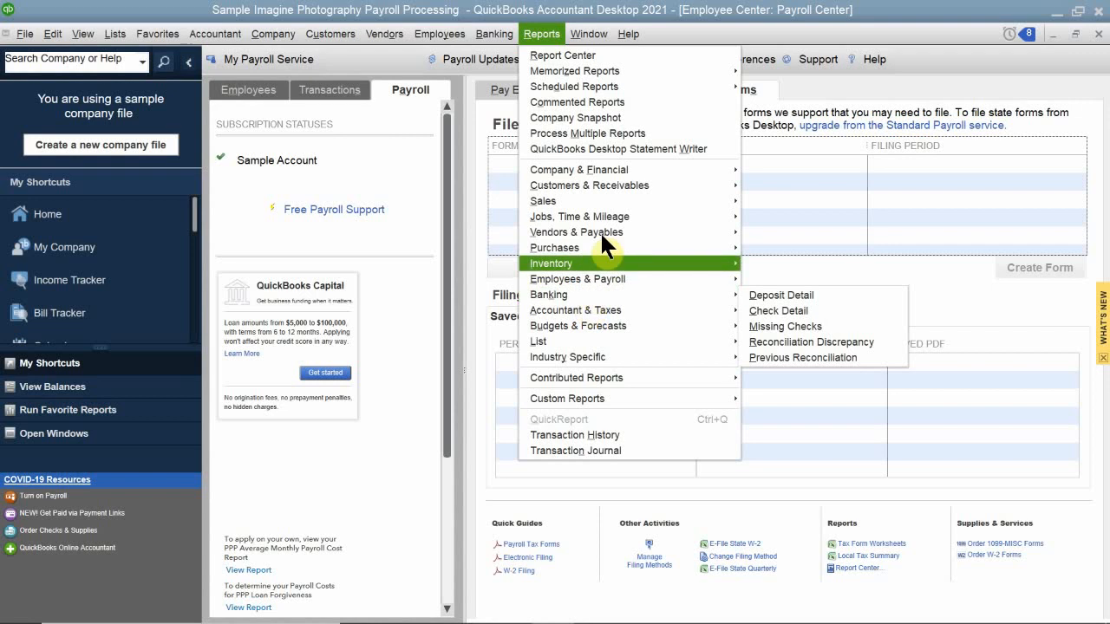
mouse_move(623, 278)
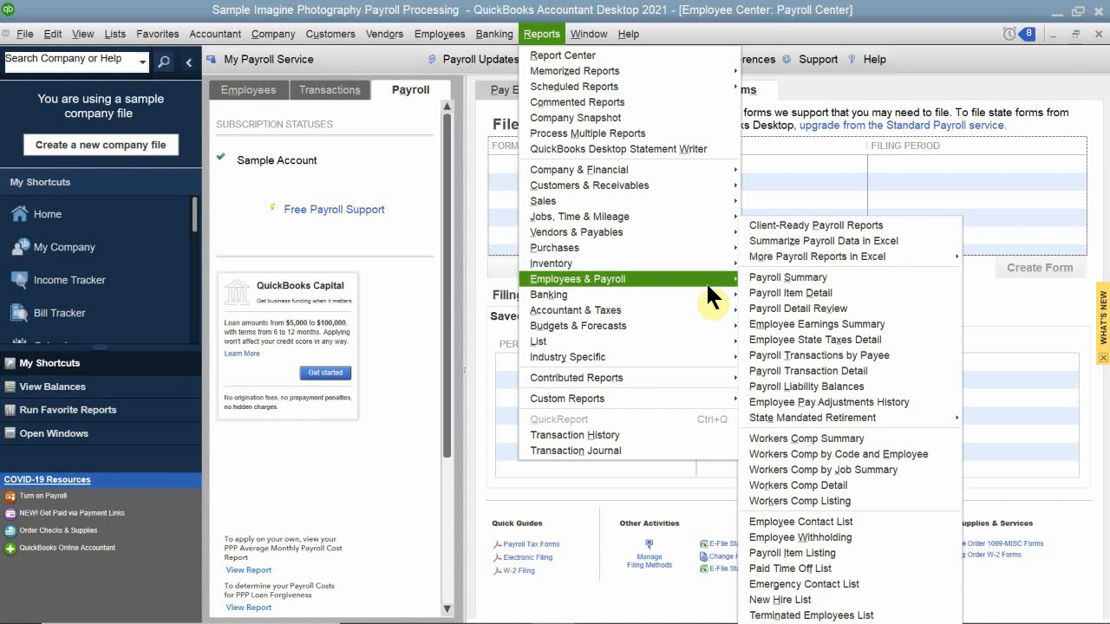
click(776, 292)
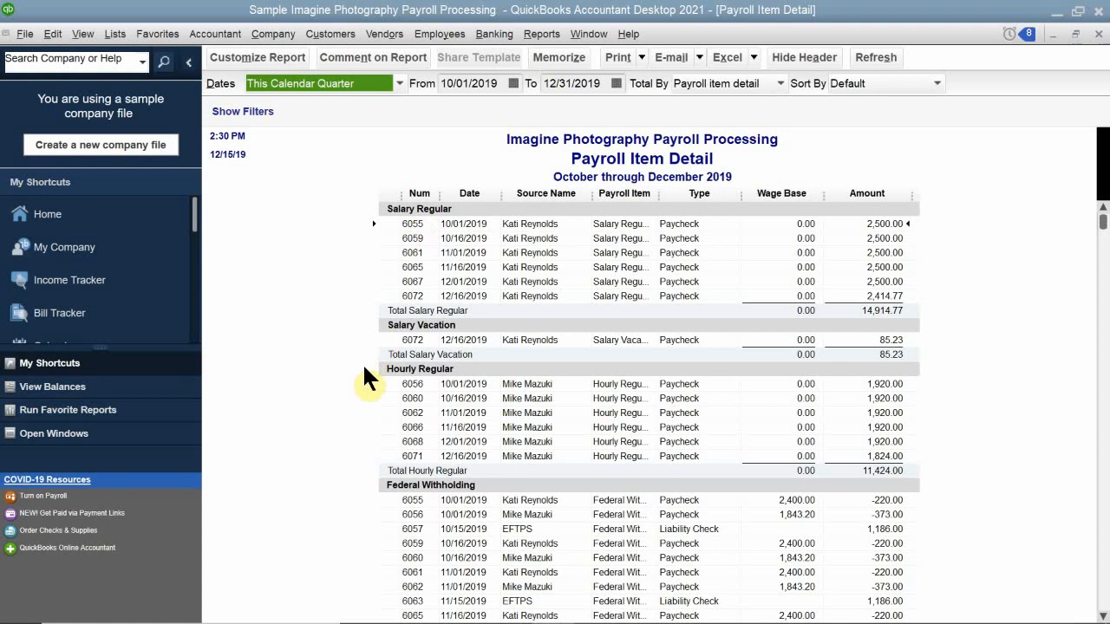
Review the 10/01–12/31/2019 Payroll Item Detail figures, then show the Dates range choices.
scroll(373, 382, down, 2)
scroll(374, 382, down, 15)
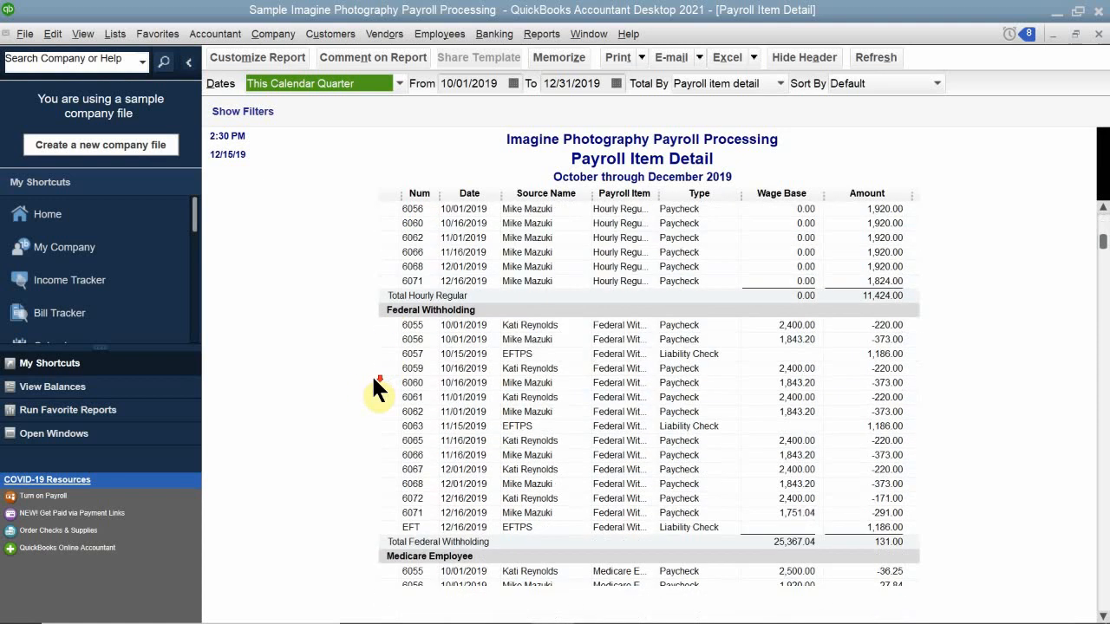
scroll(374, 382, down, 3)
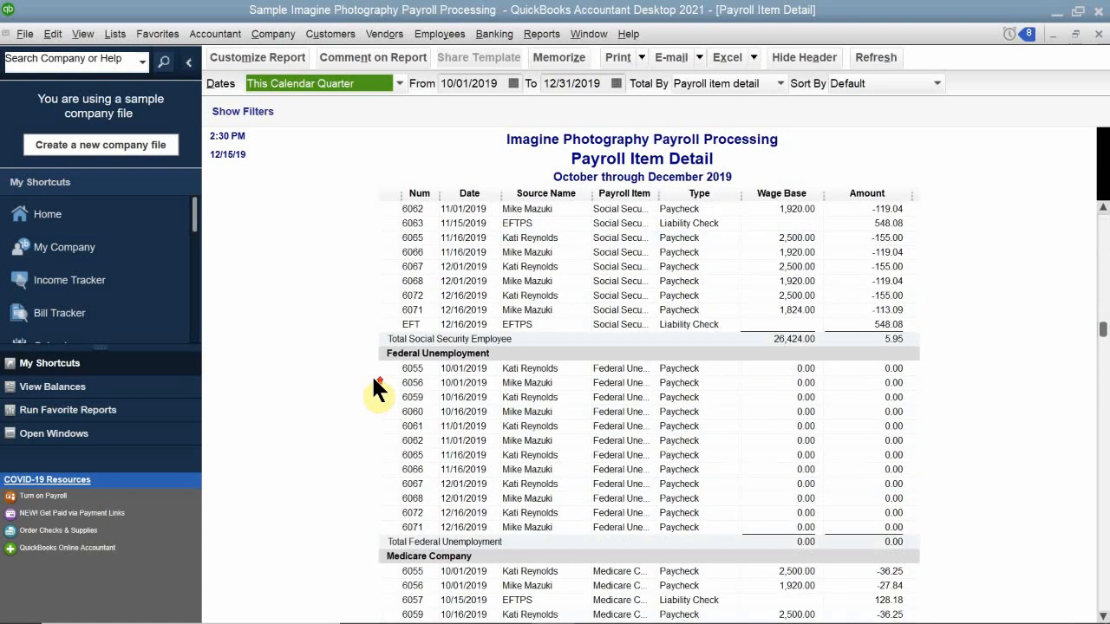
scroll(374, 382, up, 3)
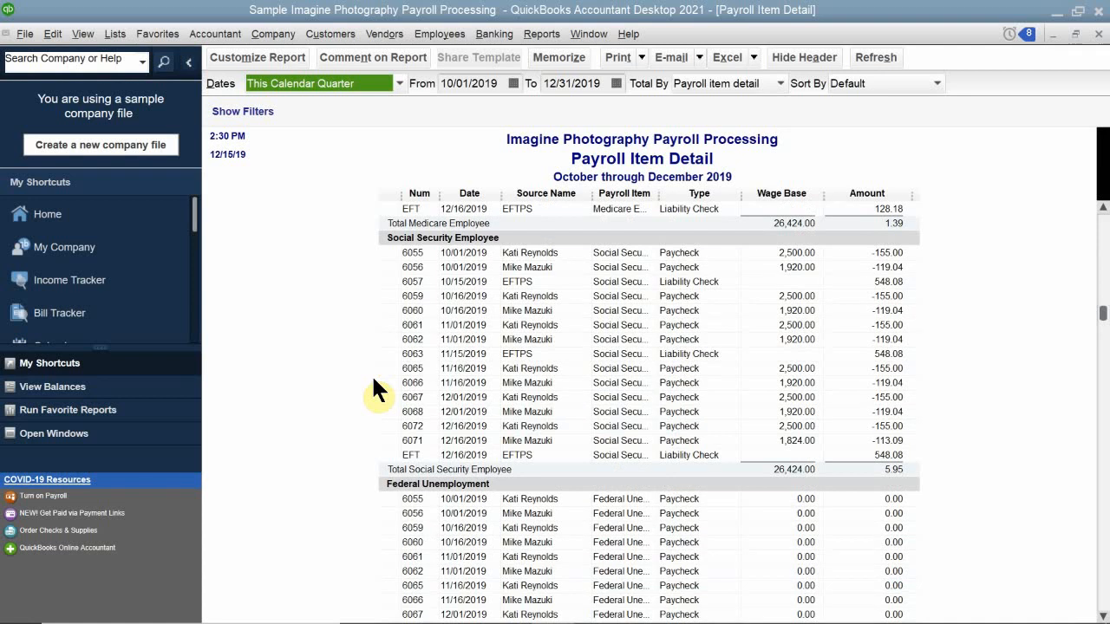
scroll(373, 379, down, 7)
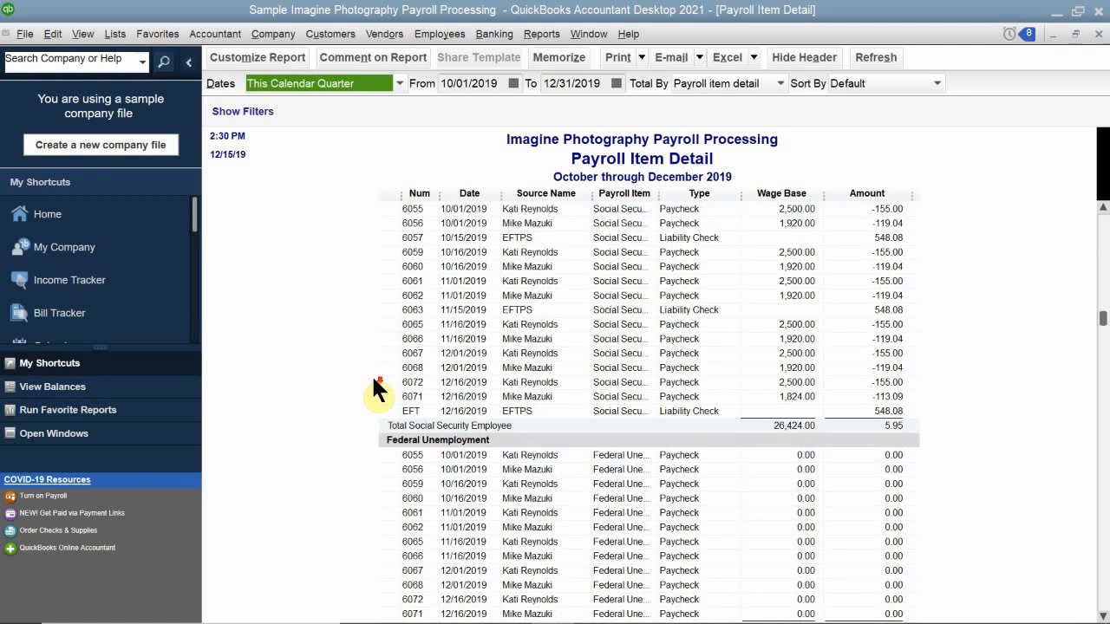
scroll(373, 381, down, 10)
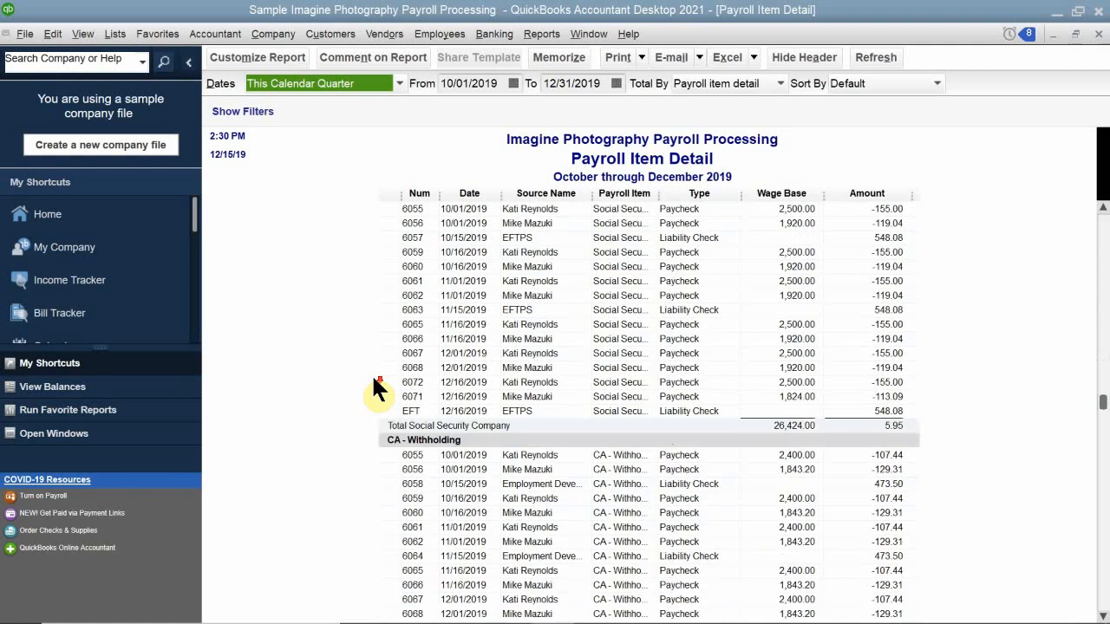
scroll(374, 381, up, 6)
scroll(371, 373, up, 10)
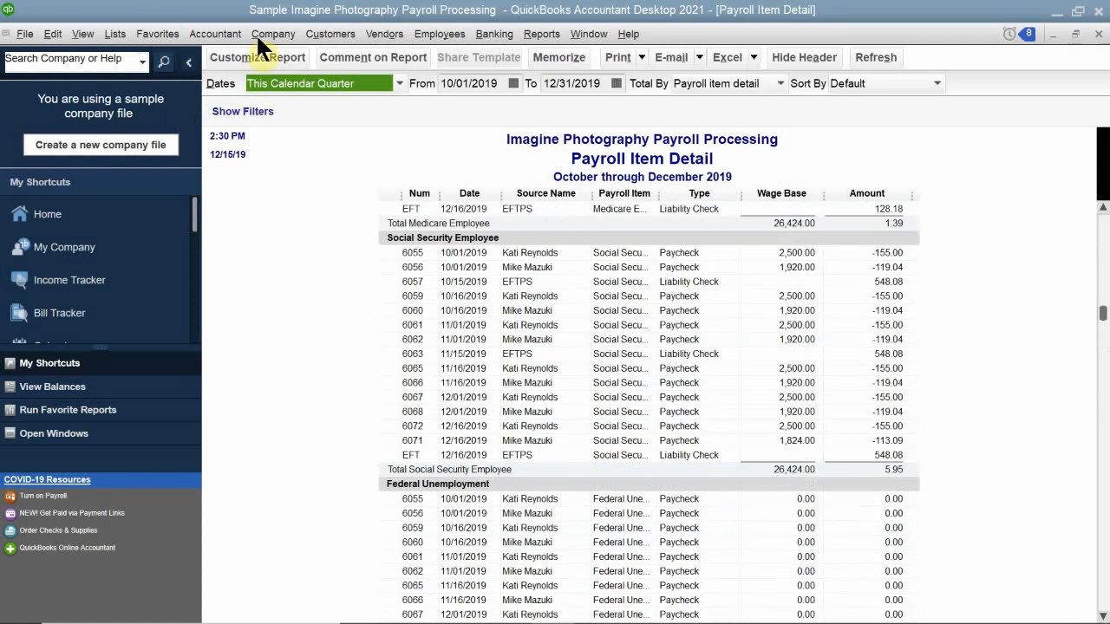
click(308, 87)
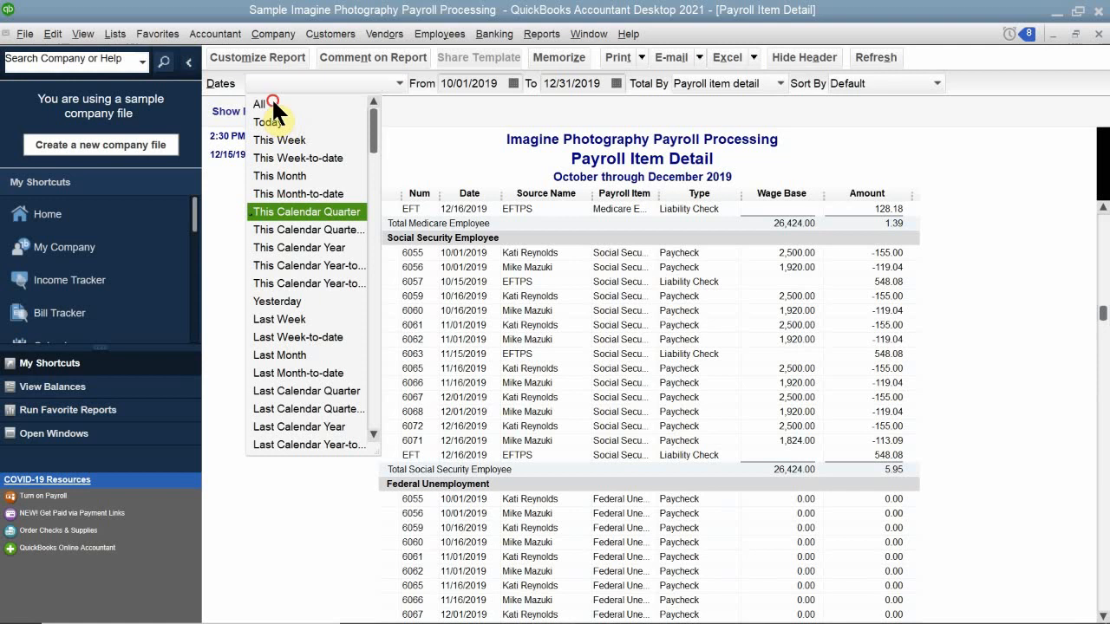
Set the report's Dates to All and scroll through the results.
click(272, 102)
scroll(460, 301, down, 13)
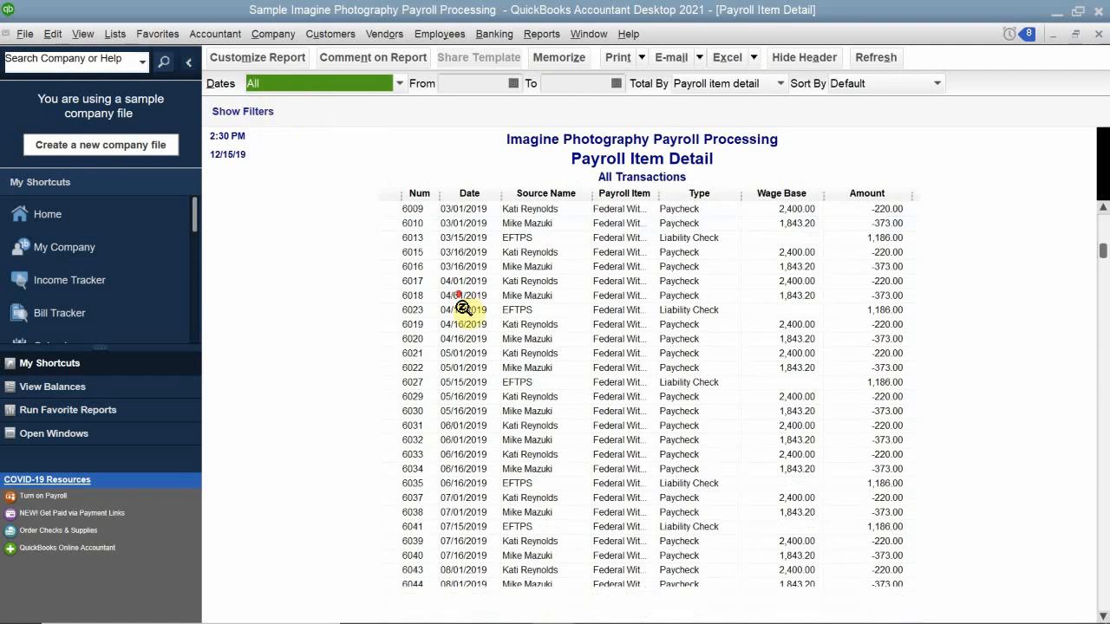
scroll(471, 287, up, 7)
scroll(471, 286, up, 10)
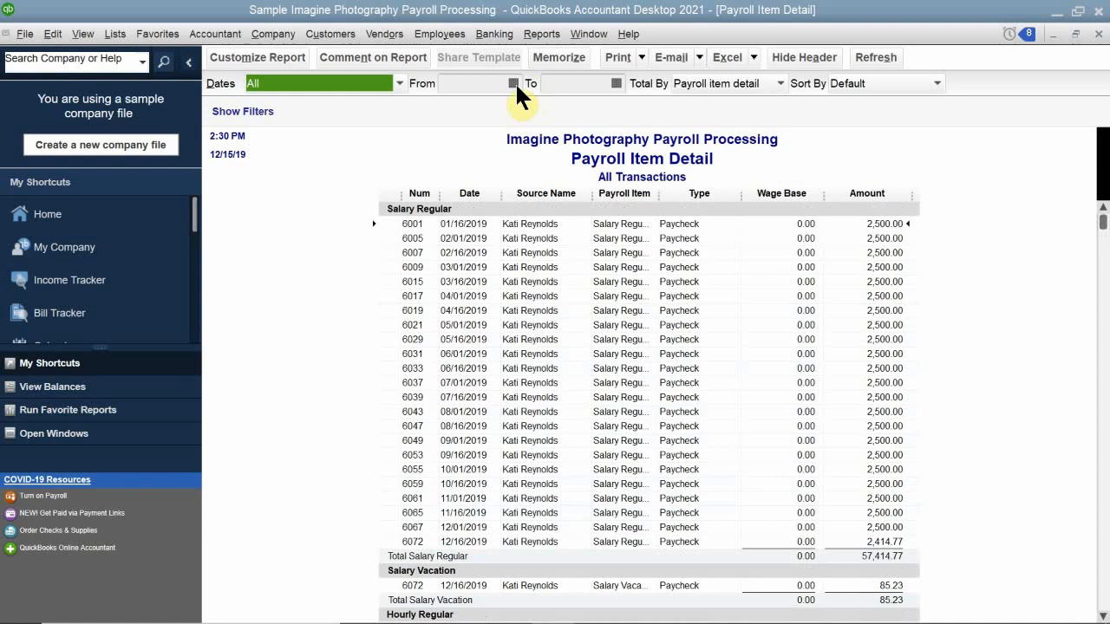
Change Dates to This Month (12/01–12/31/2019) and review Salary Regular totaling 4,914.77.
click(392, 79)
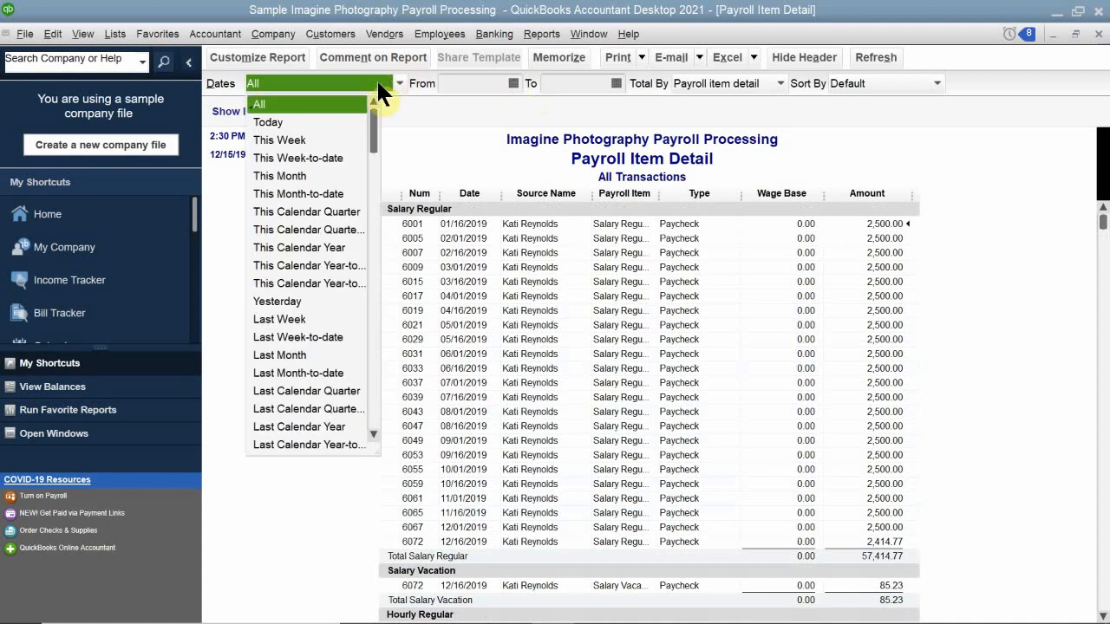
click(300, 174)
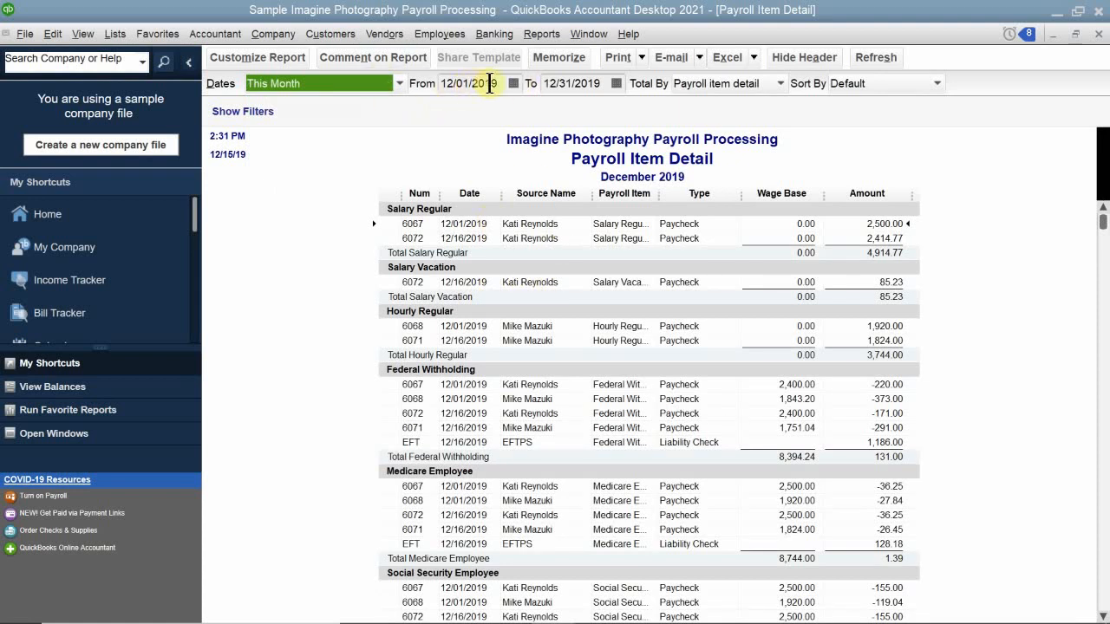
scroll(390, 327, down, 2)
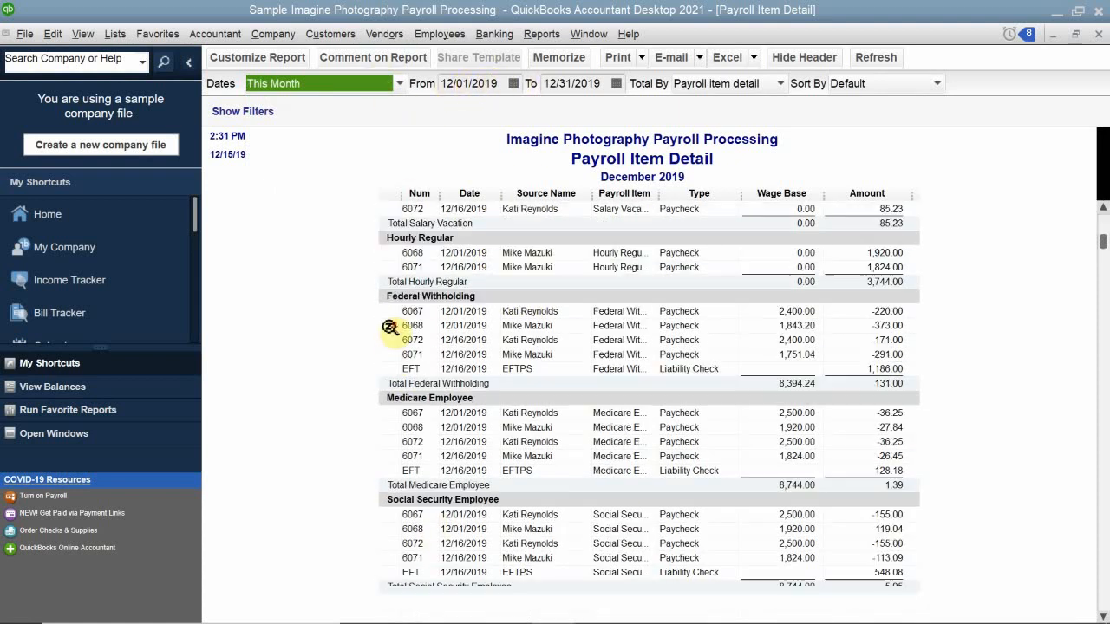
scroll(389, 327, down, 20)
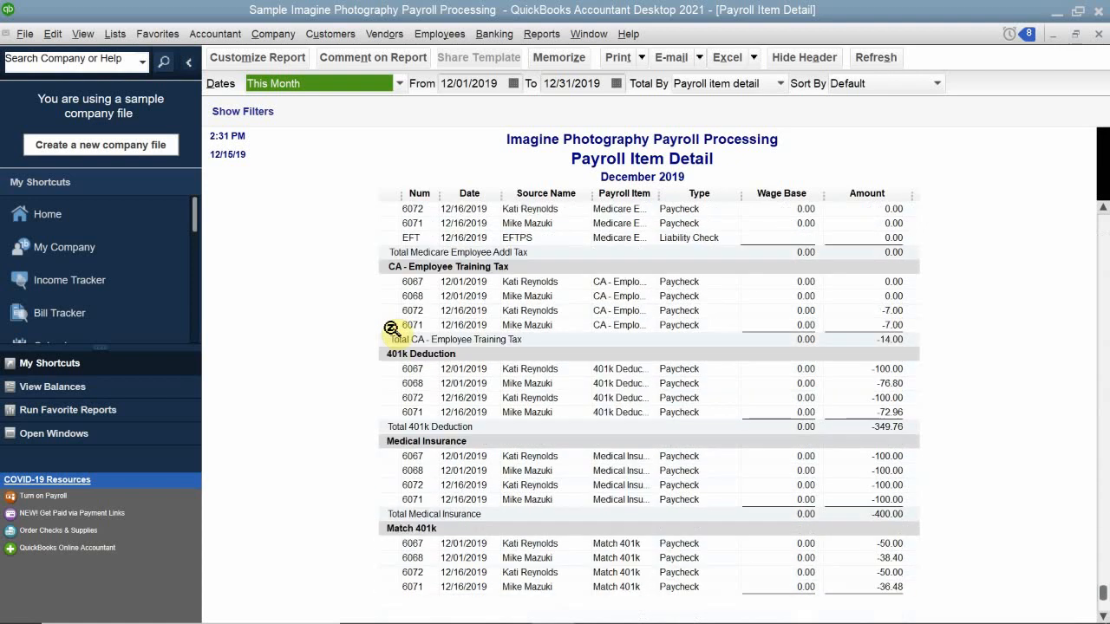
scroll(391, 329, down, 3)
scroll(401, 339, up, 15)
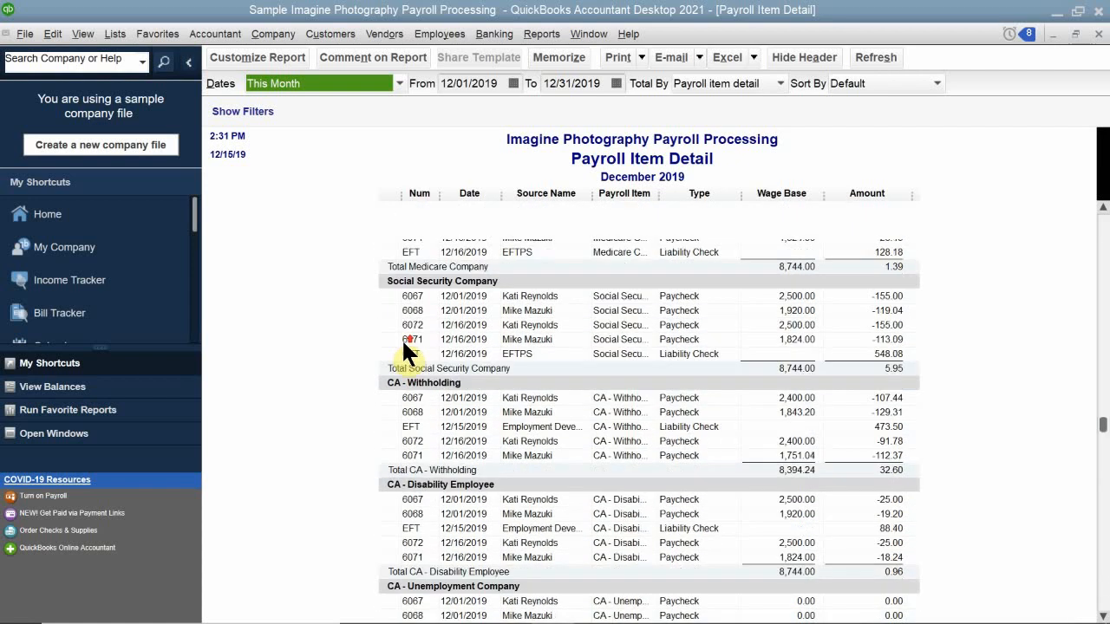
scroll(404, 341, up, 15)
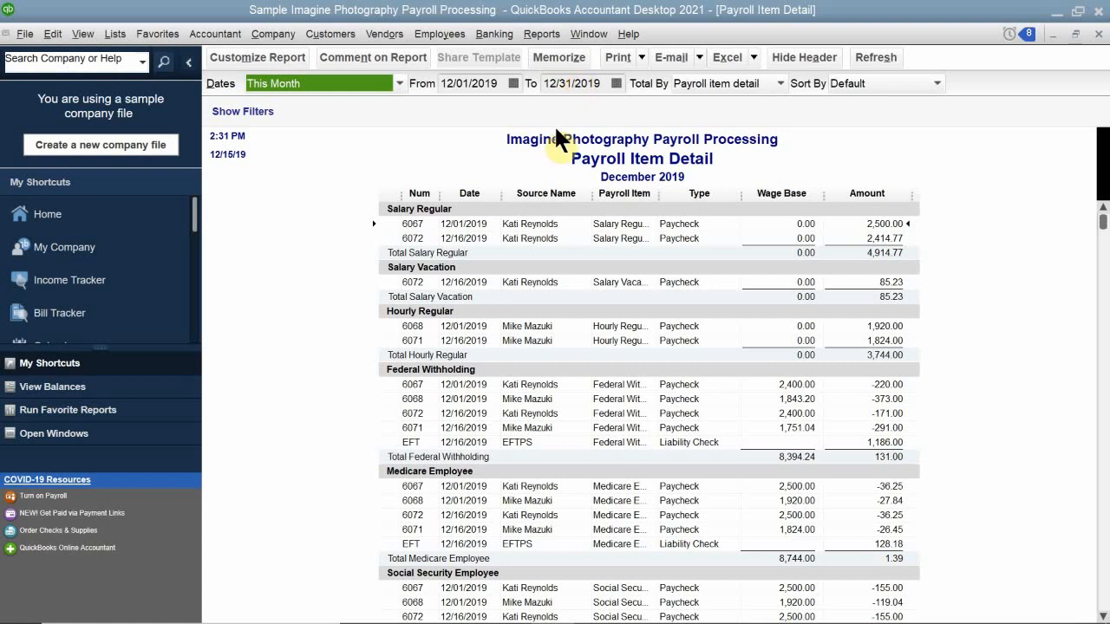
Close the company via File > Close Company, cancelling the Memorize Report dialog.
click(21, 35)
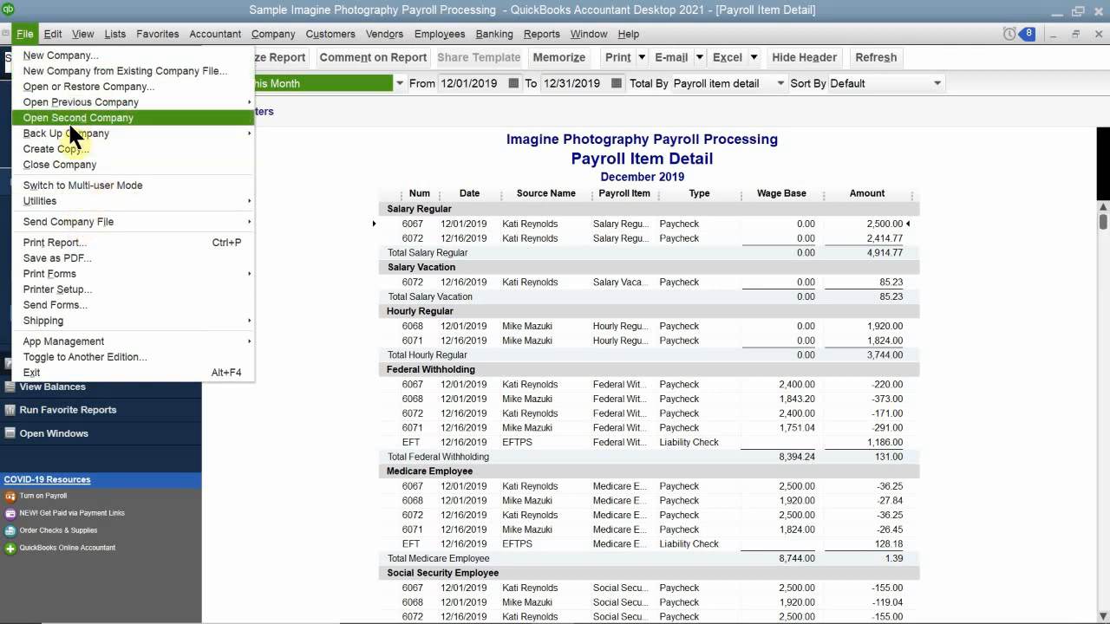
click(70, 164)
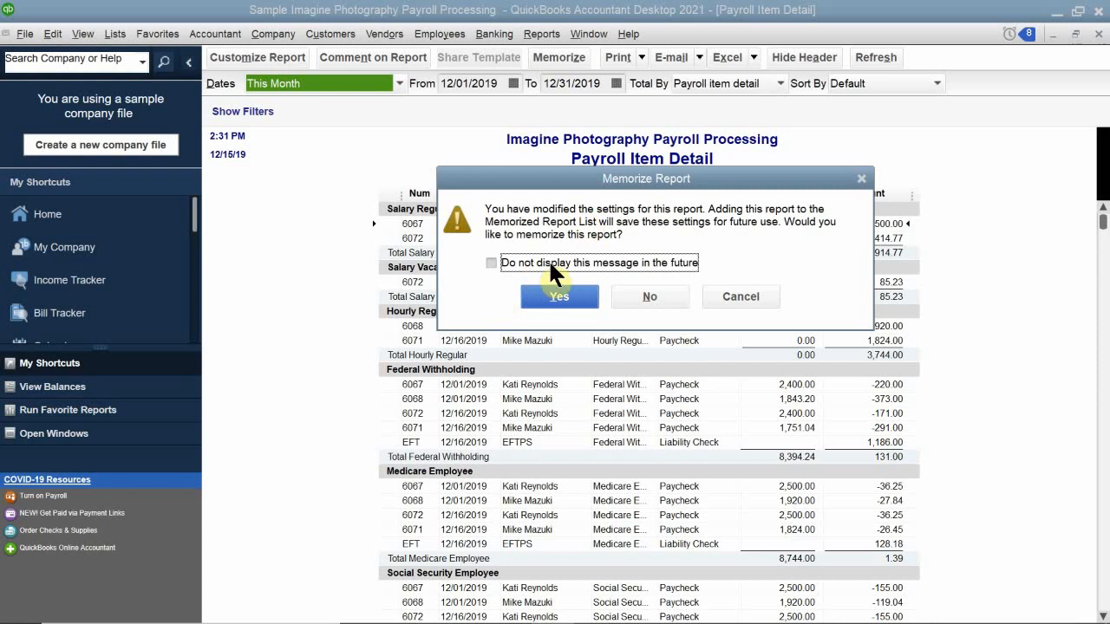
click(555, 295)
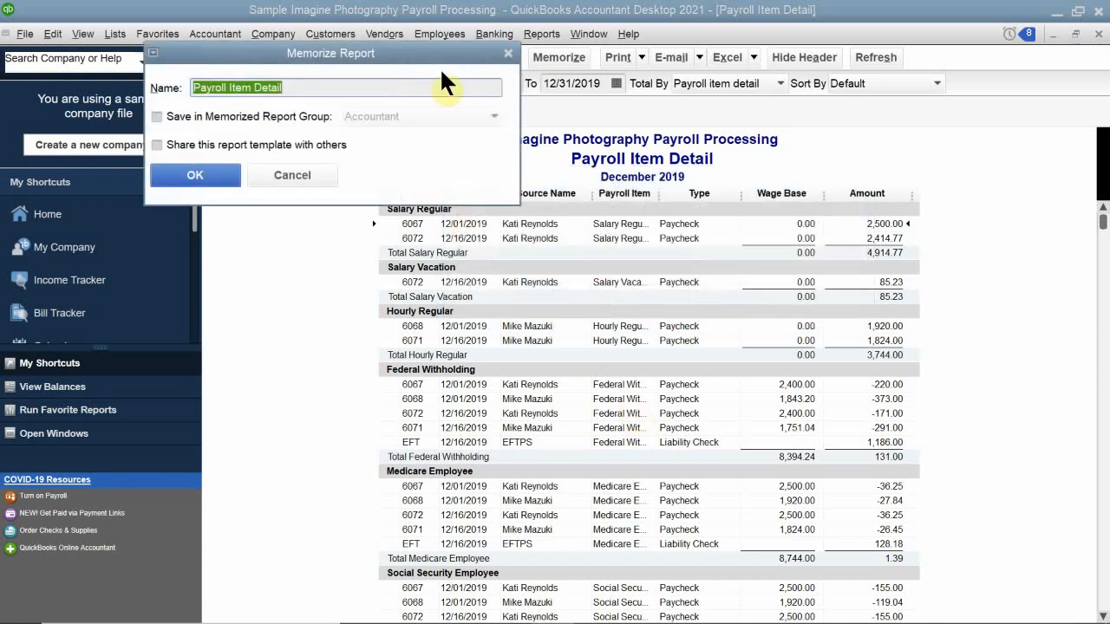
drag(425, 50, 476, 174)
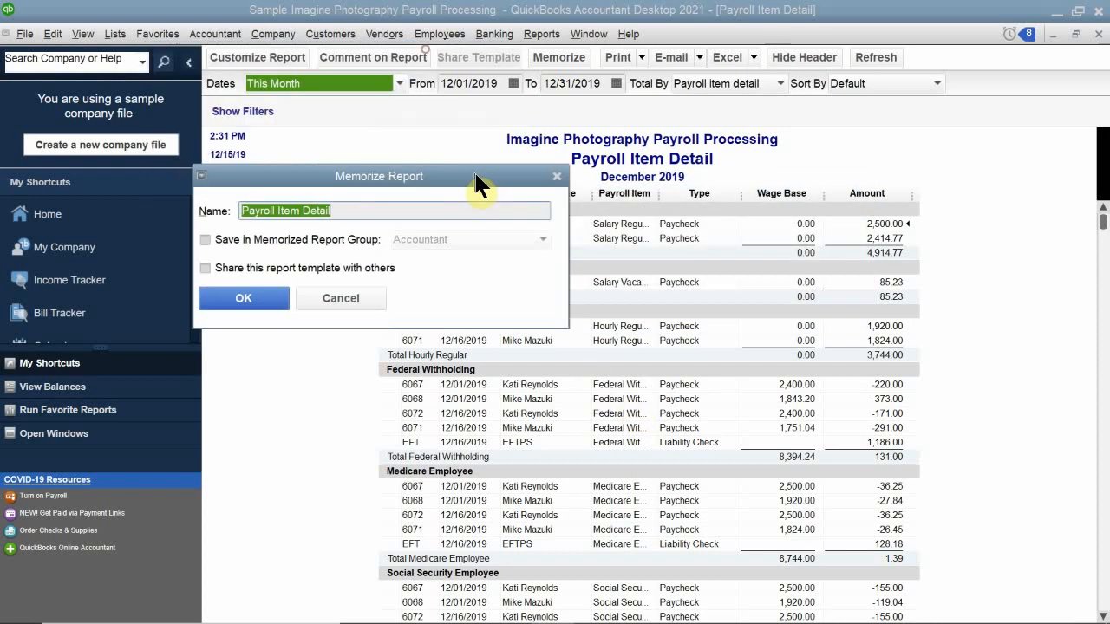
click(341, 300)
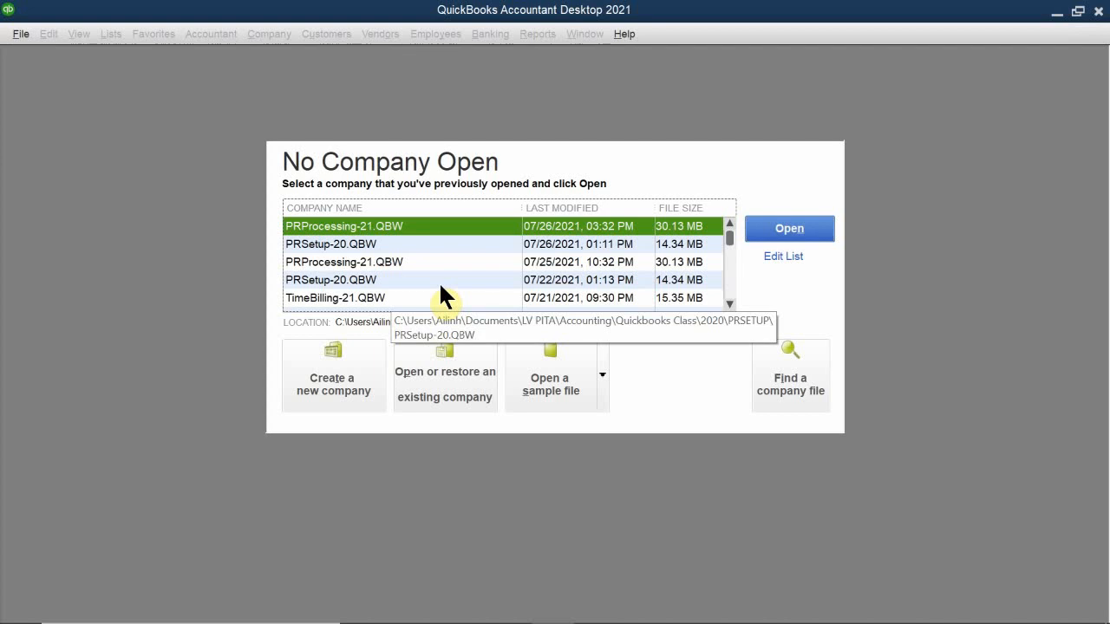
Open the PRSetup-20.QBW company file and try an admin password, which is rejected.
double_click(333, 247)
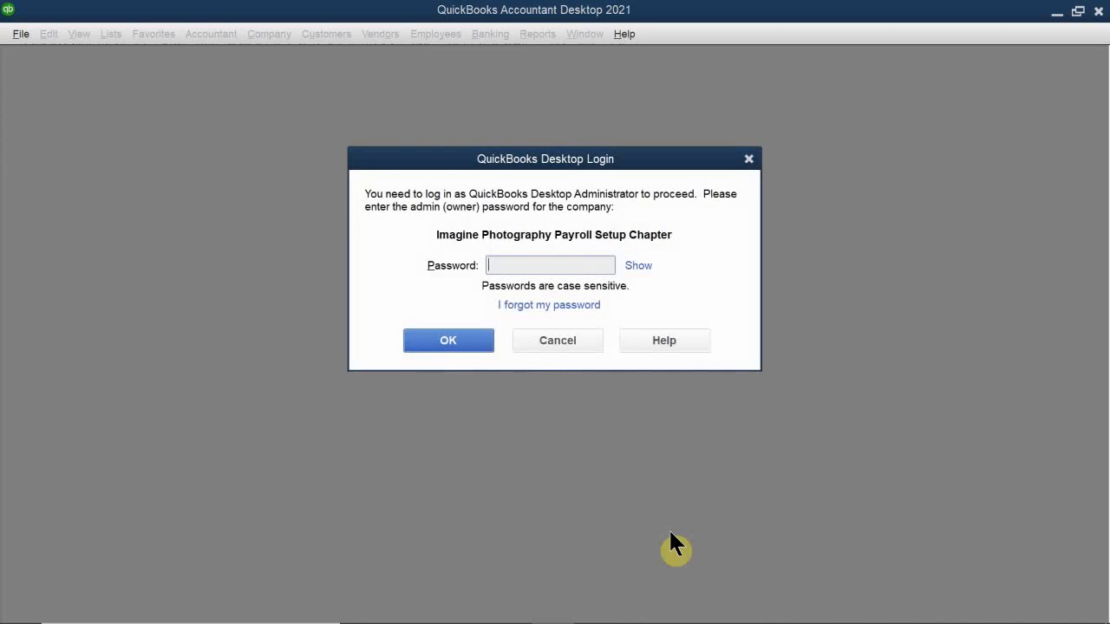
click(543, 271)
key(Return)
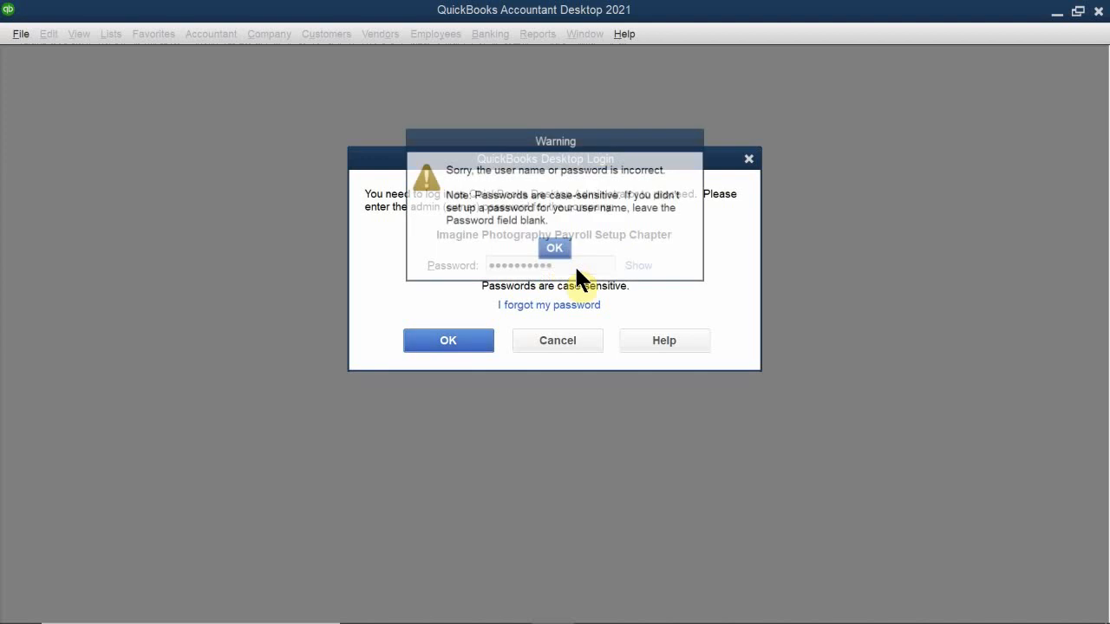
Dismiss the incorrect-password warning and log in with the correct admin password.
click(557, 246)
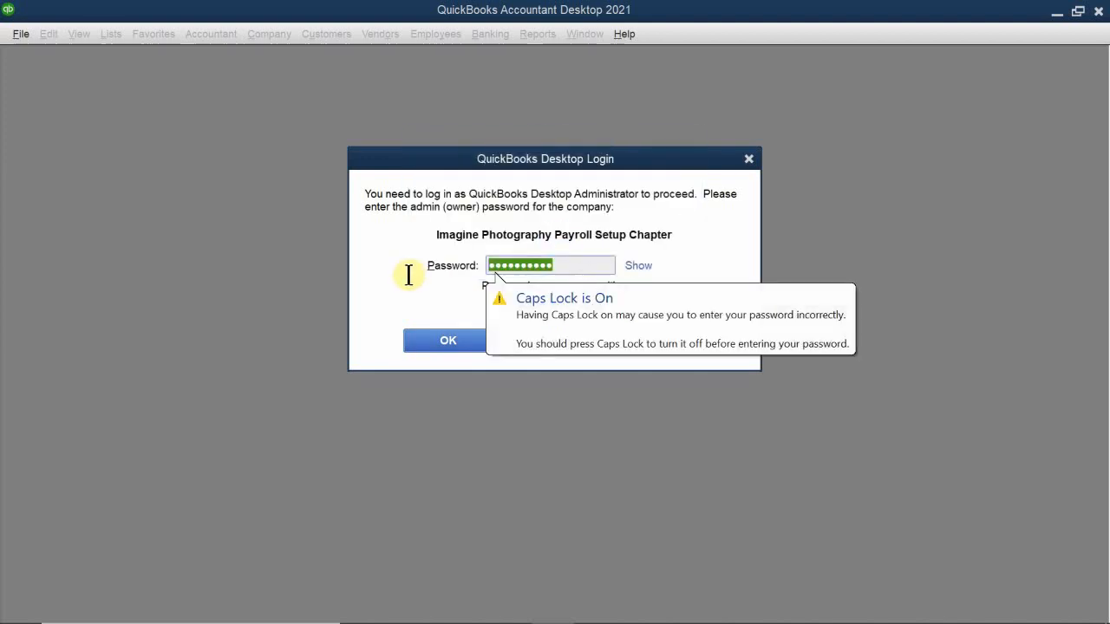
key(BackSpace)
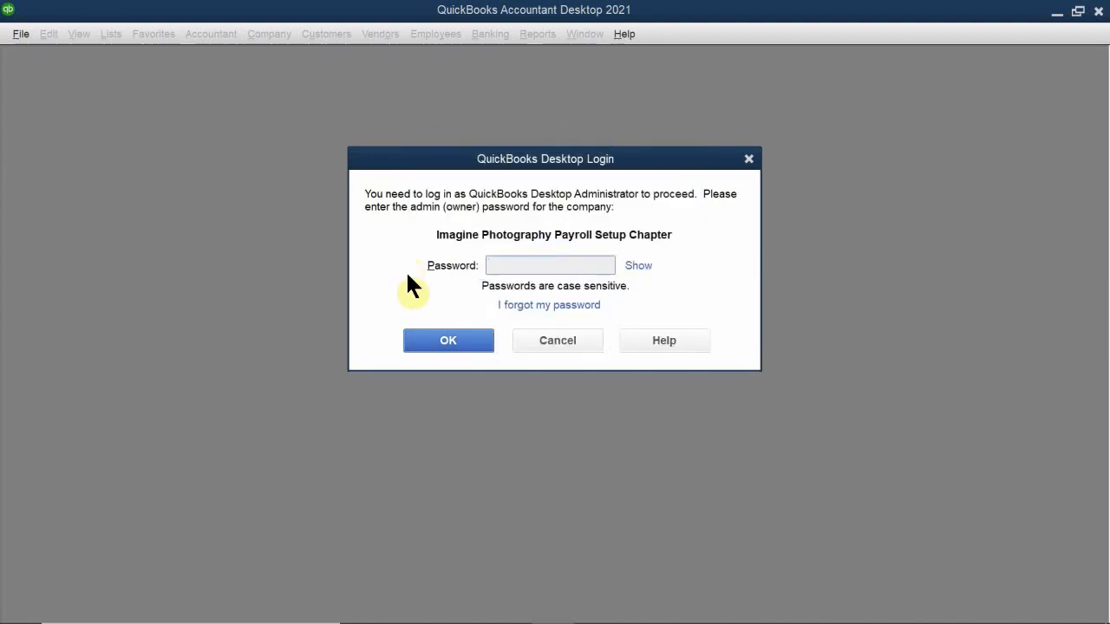
text(*******)
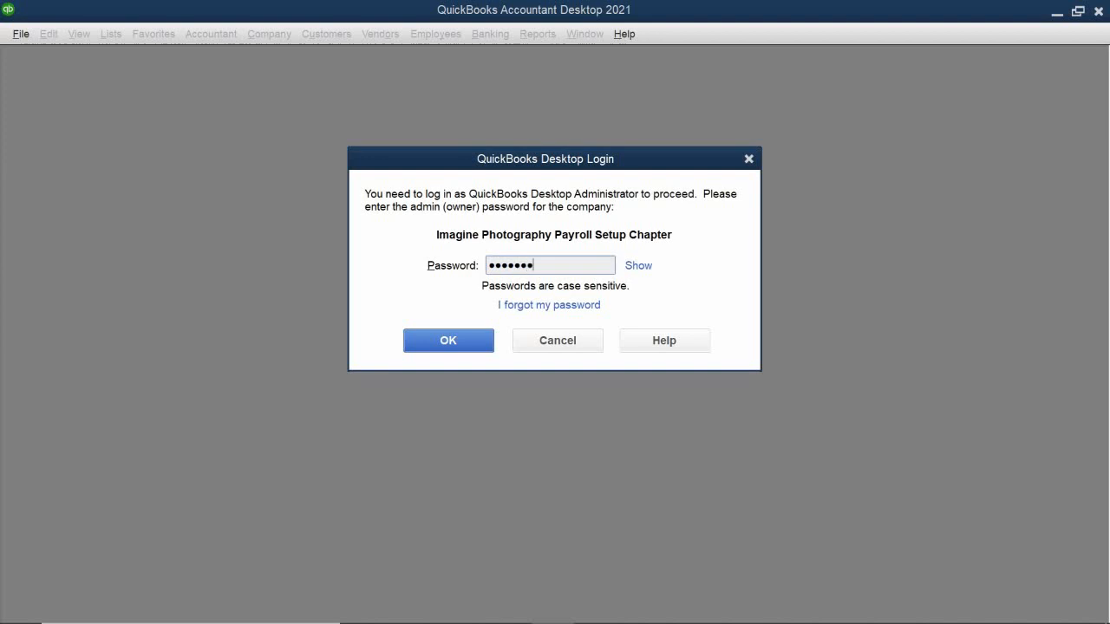
text(***)
key(Return)
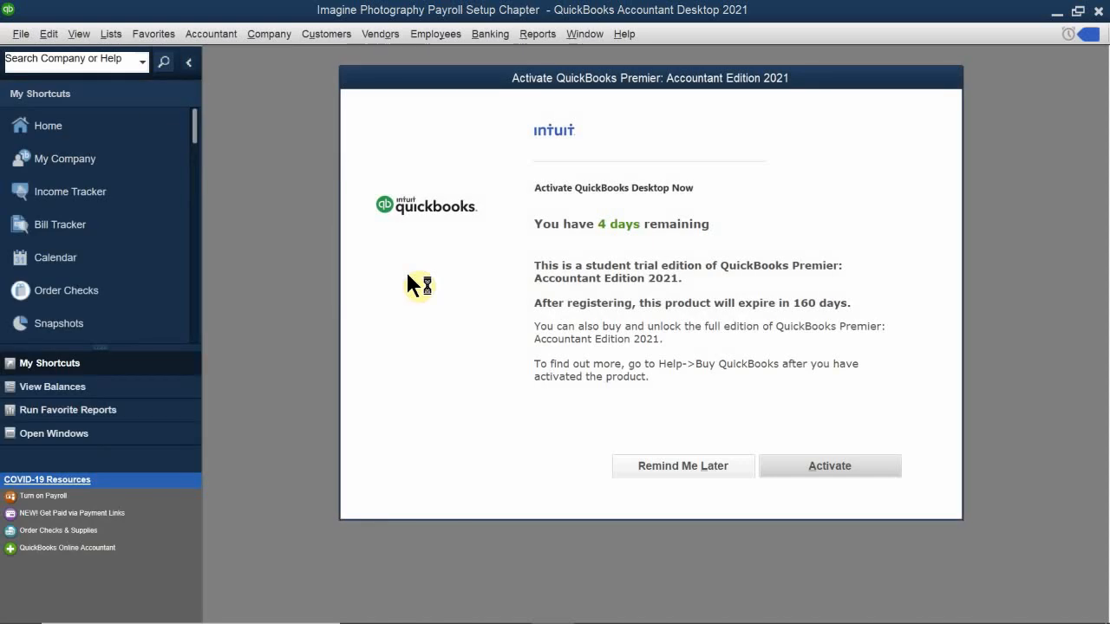
Choose Remind Me Later on the activation prompt and close the Accountant Center window.
drag(598, 87, 471, 75)
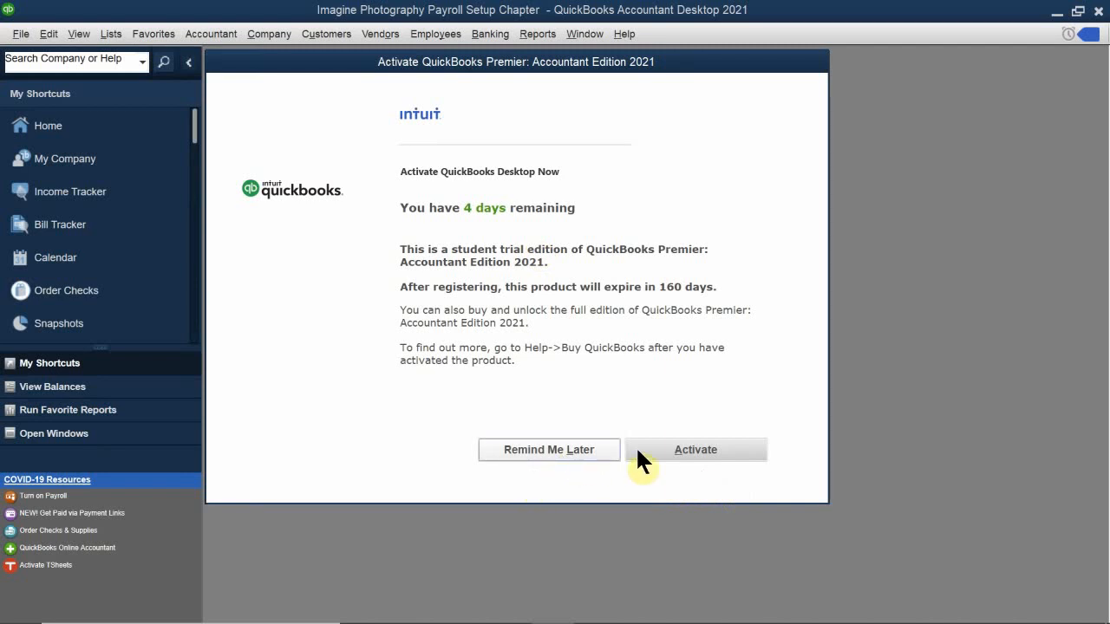
click(559, 447)
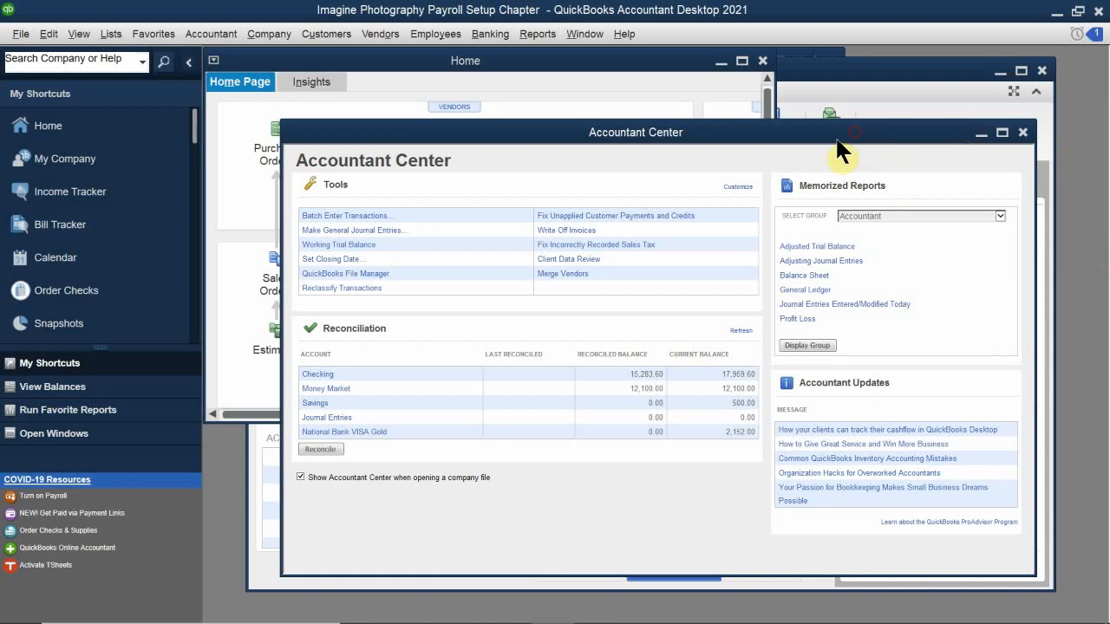
drag(841, 134, 595, 230)
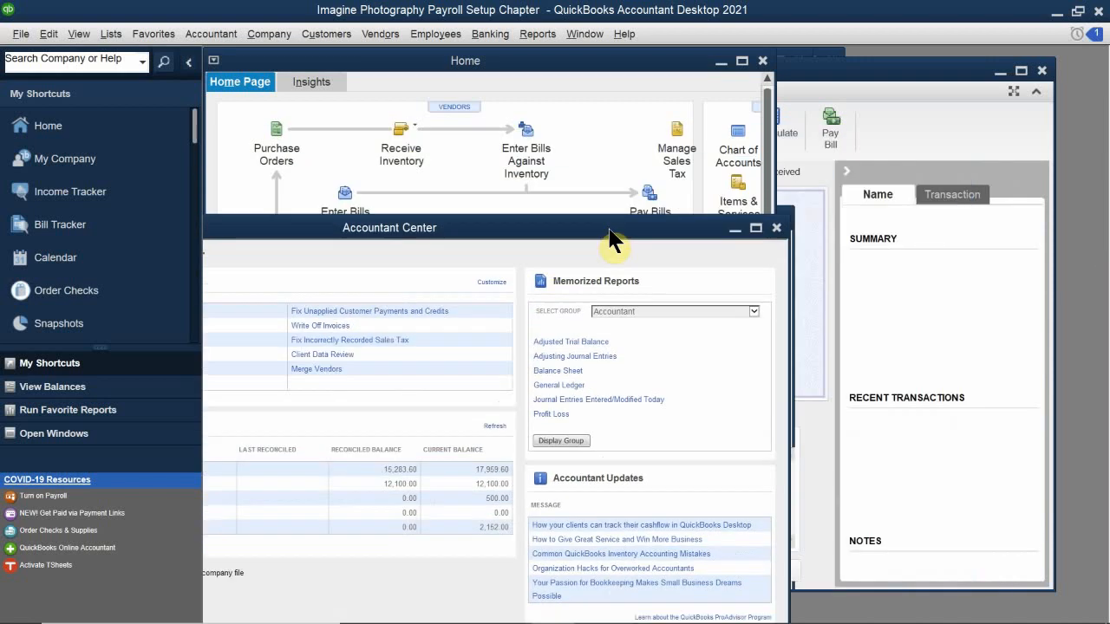
click(777, 228)
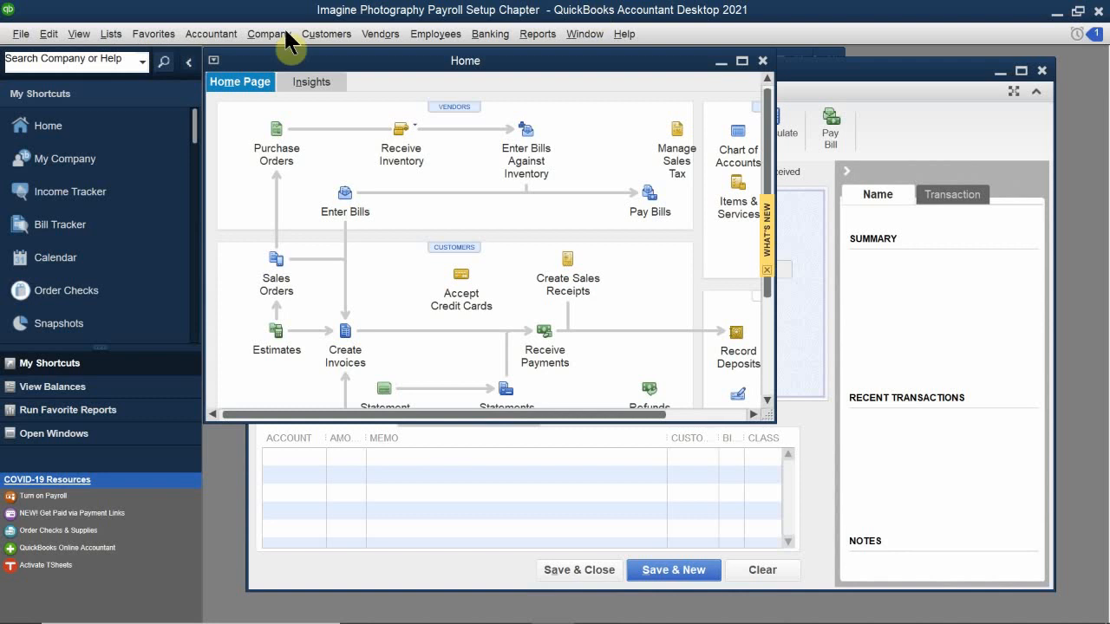
Maximize the Imagine Photography Home window to fill the QuickBooks workspace.
double_click(445, 61)
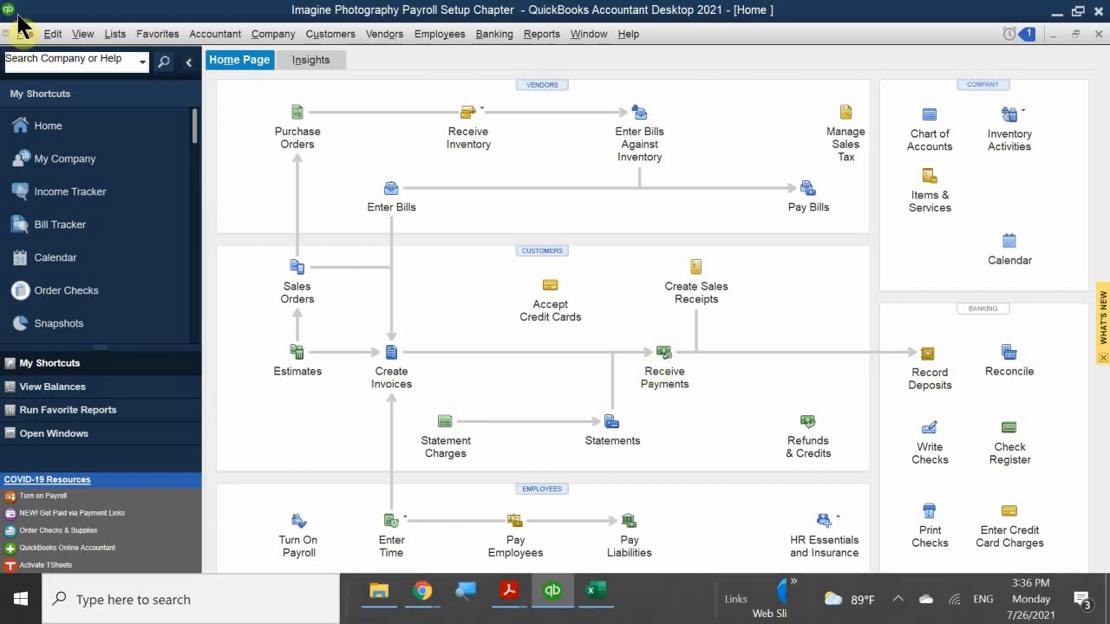
Confirm Full payroll with Manual Payroll in Payroll & Employees company preferences and save.
click(50, 35)
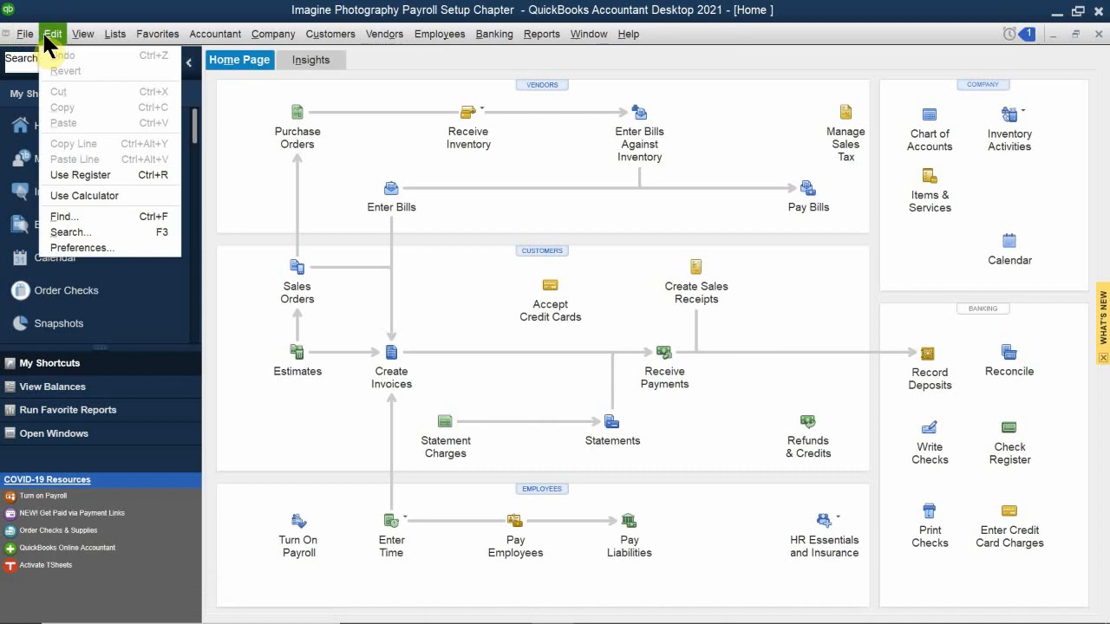
click(124, 248)
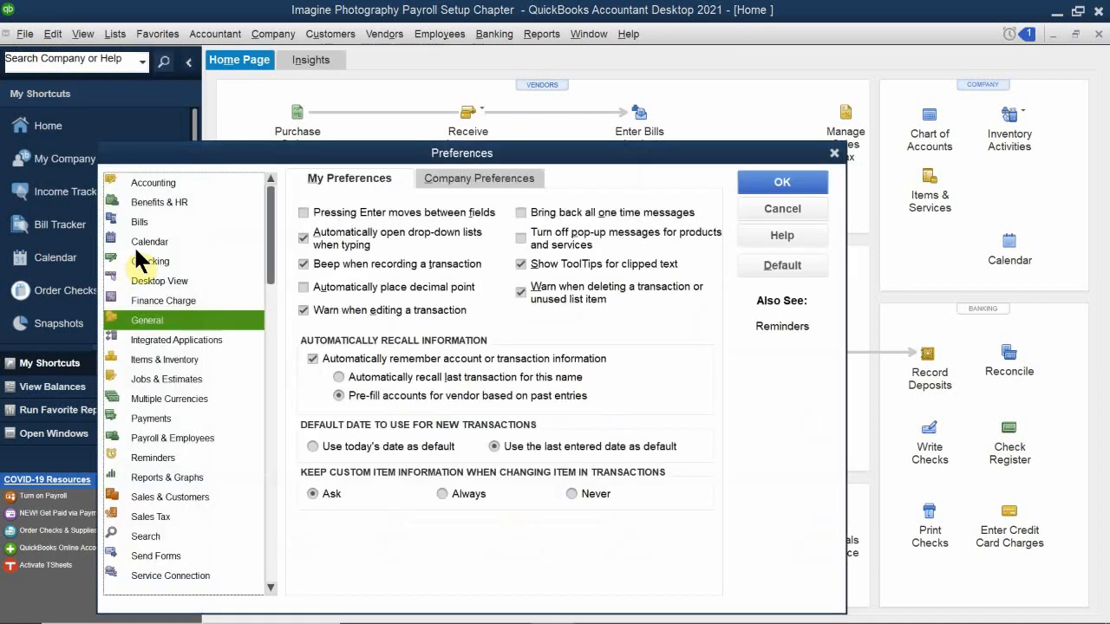
drag(314, 160, 402, 72)
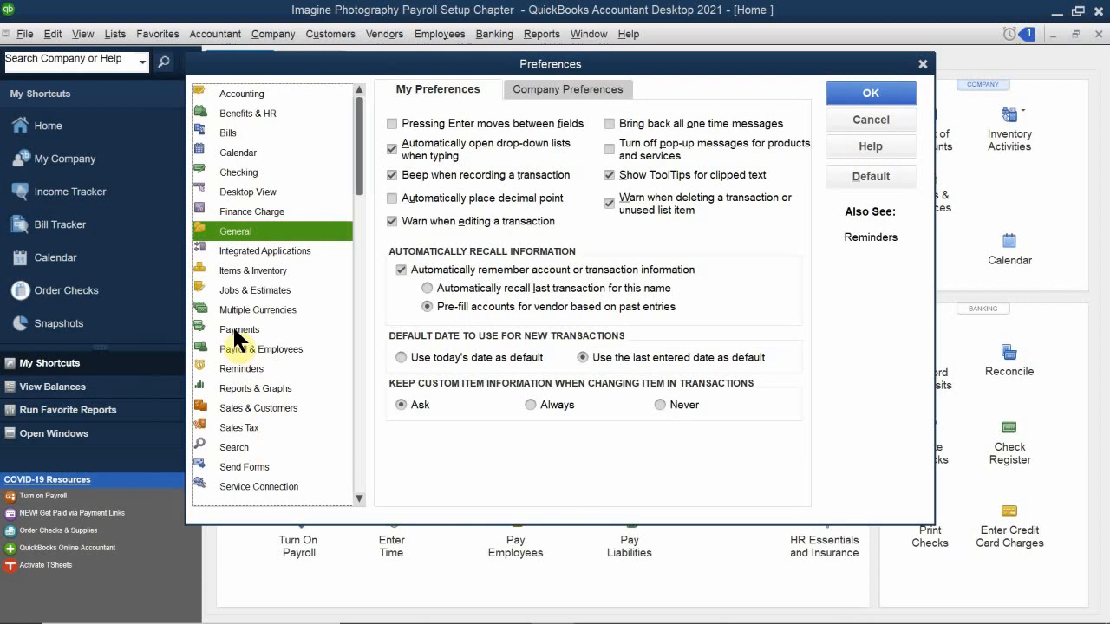
click(258, 347)
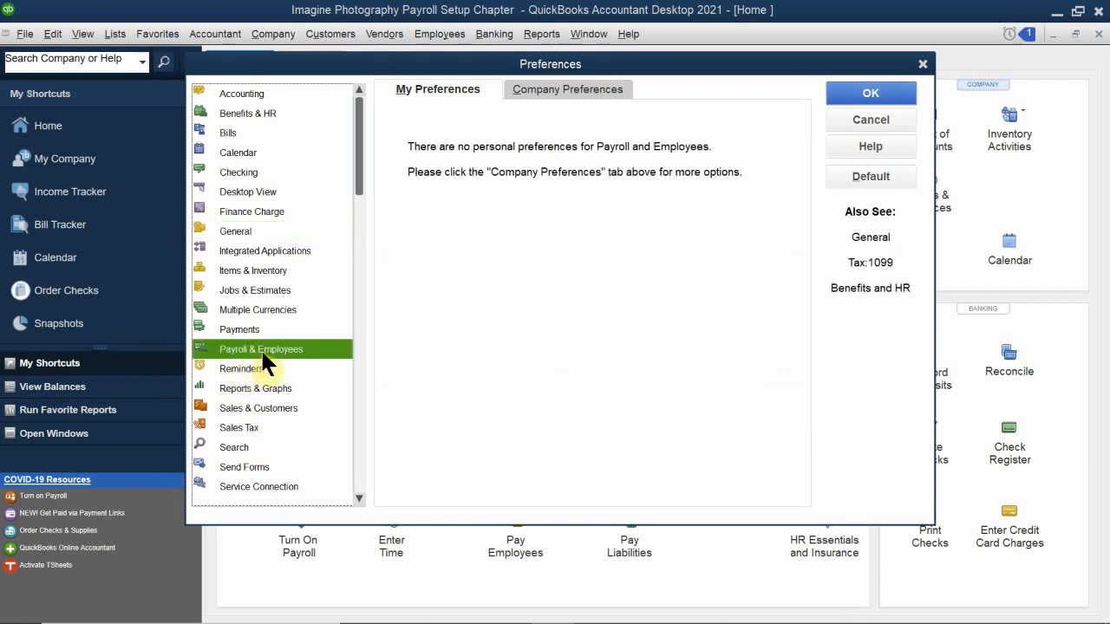
click(548, 87)
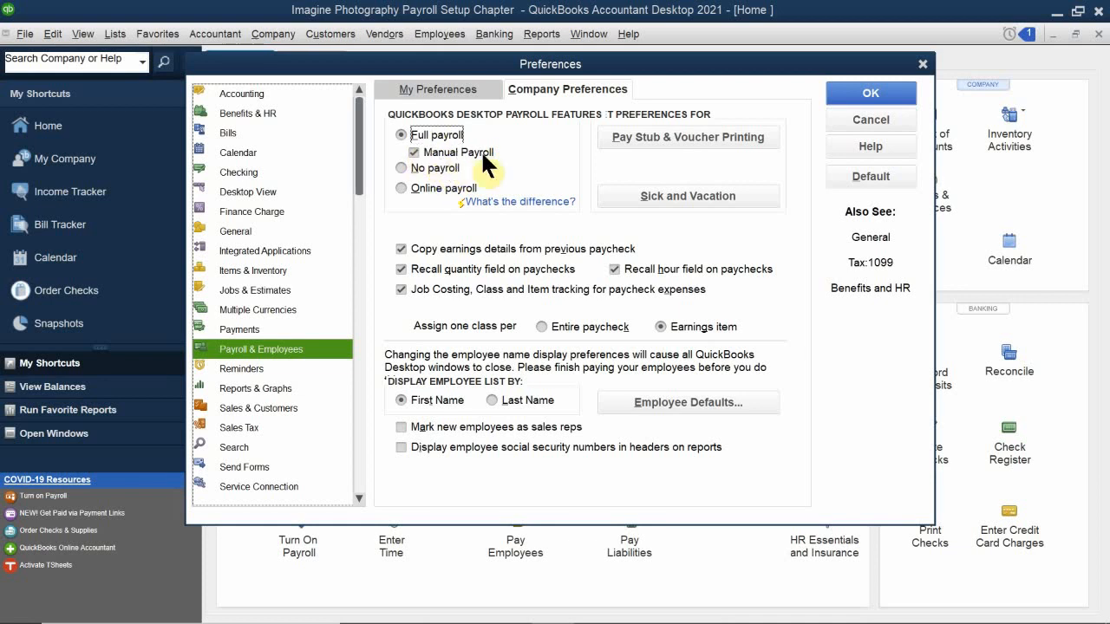
click(841, 87)
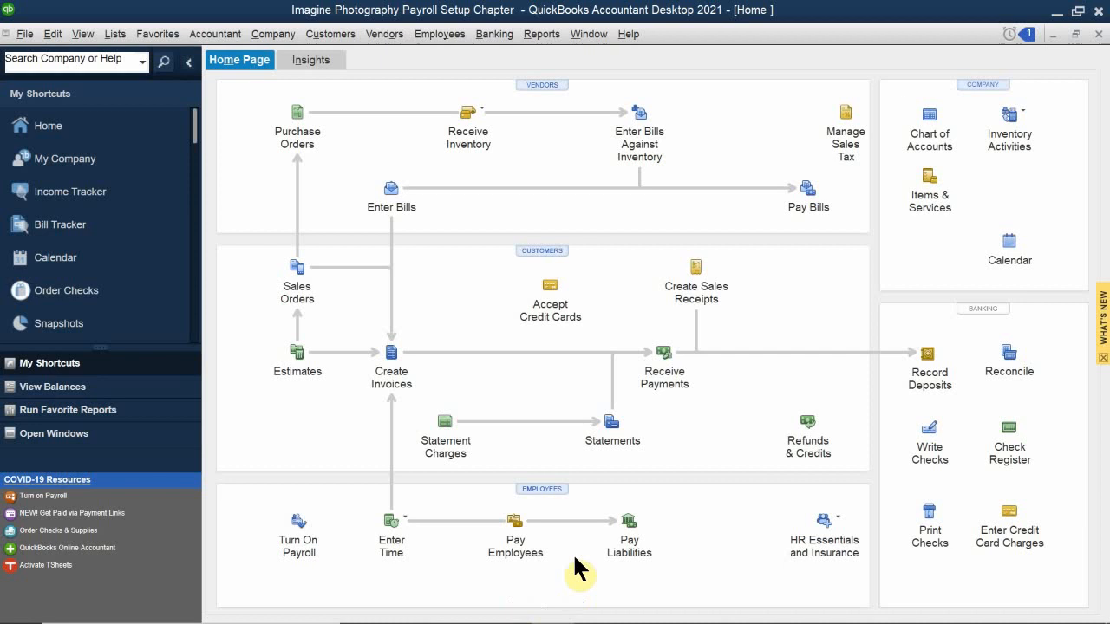
click(531, 489)
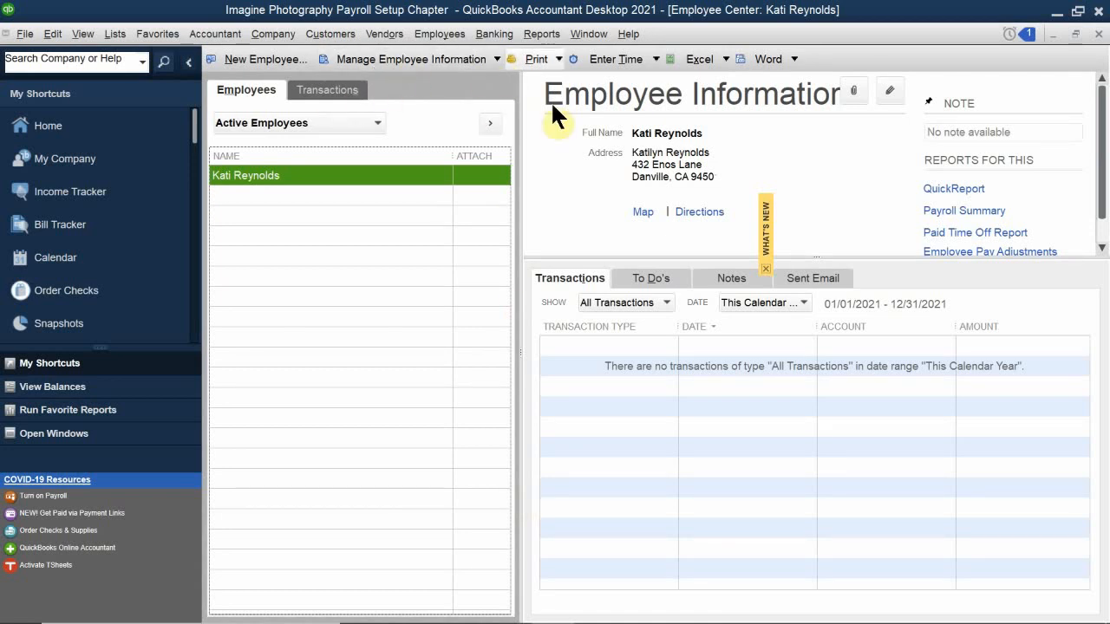
click(1098, 35)
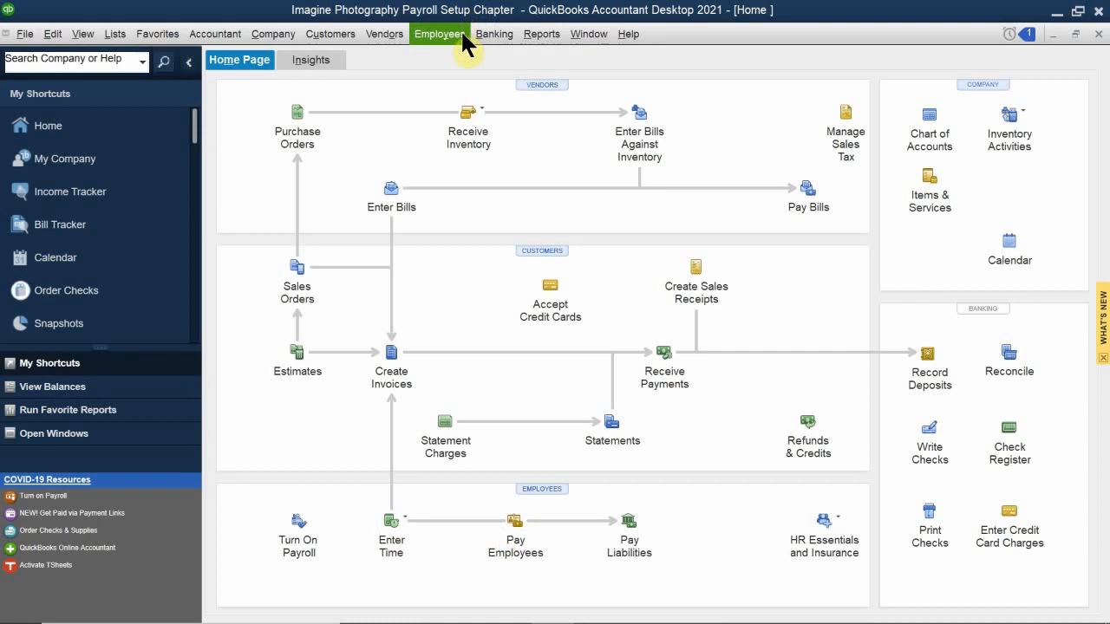
Start a Pay Employees run with the pay period ending 07/15/2021.
click(517, 524)
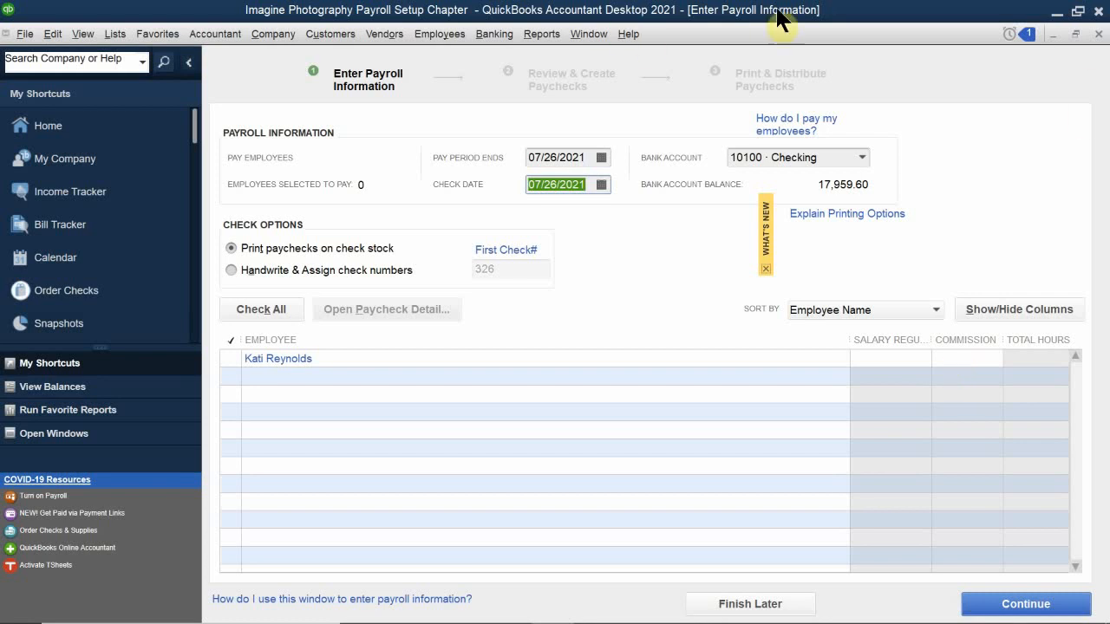
click(601, 157)
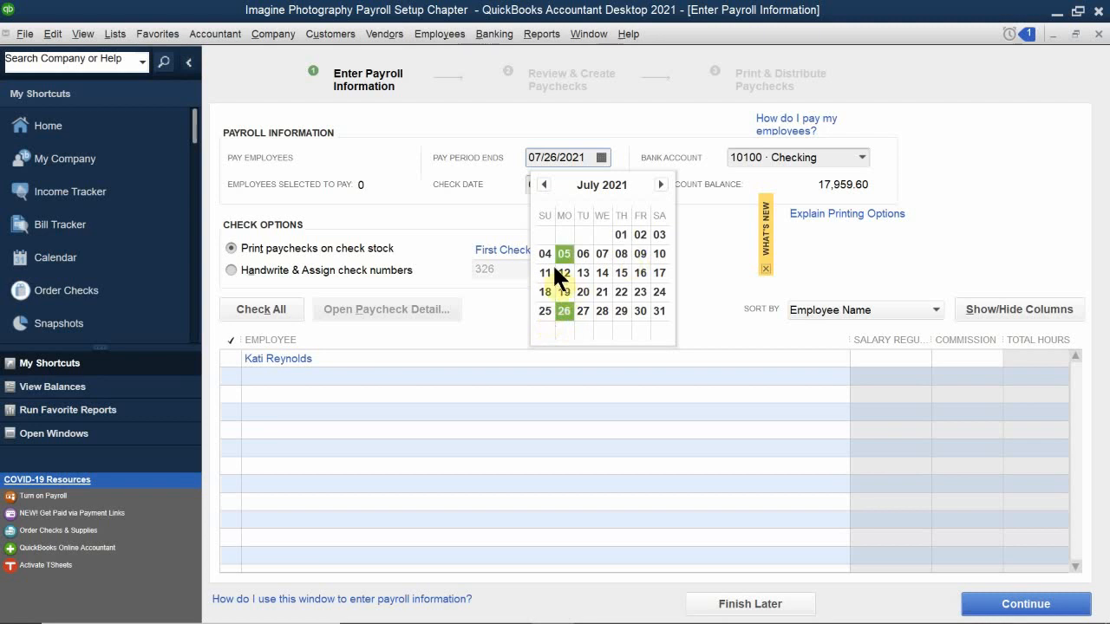
click(620, 271)
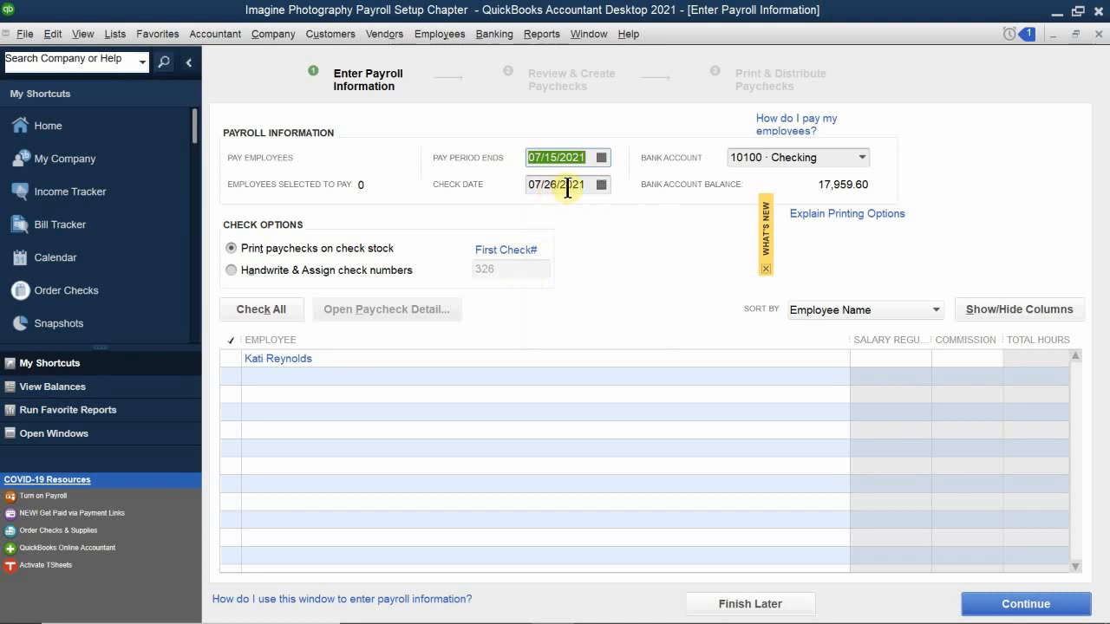
click(601, 157)
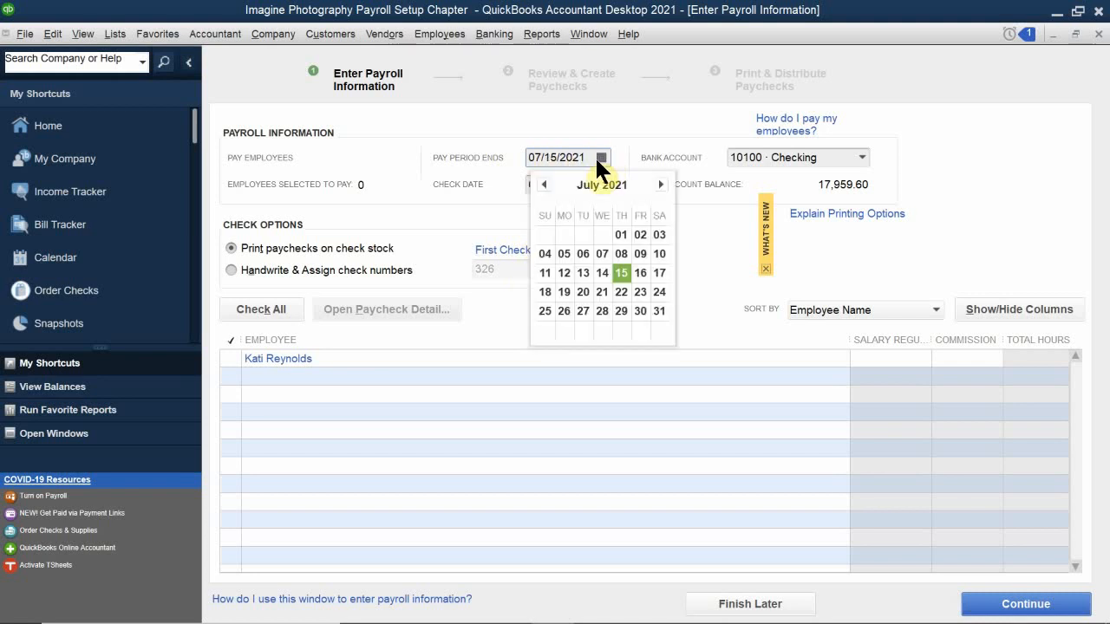
click(624, 271)
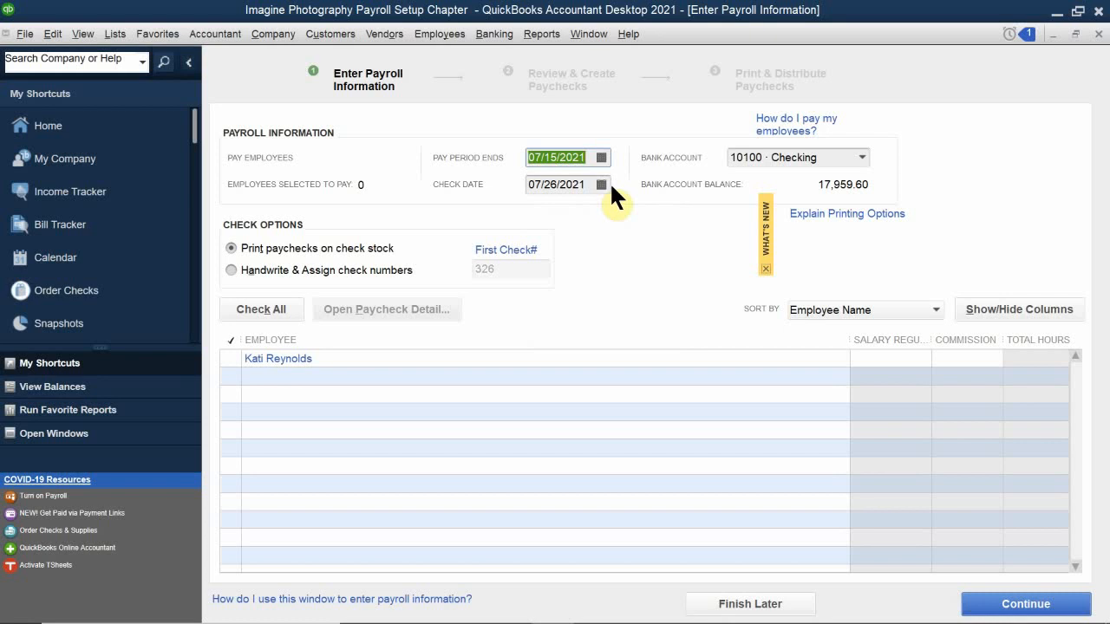
Set the check date to 07/16/2021, select the employee and open their paycheck preview.
click(601, 184)
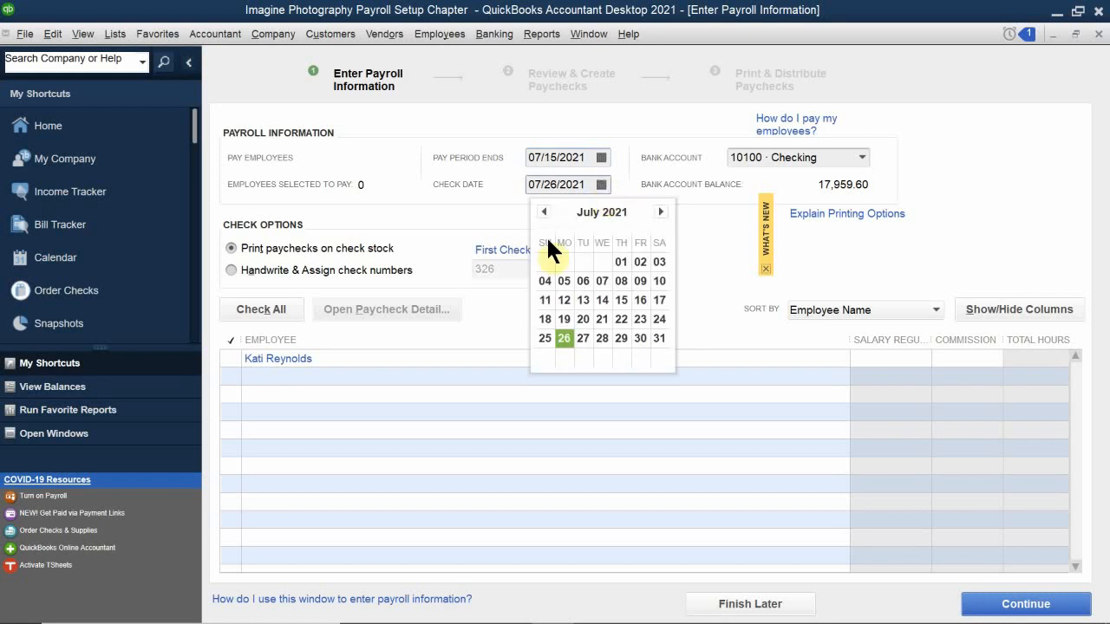
click(640, 300)
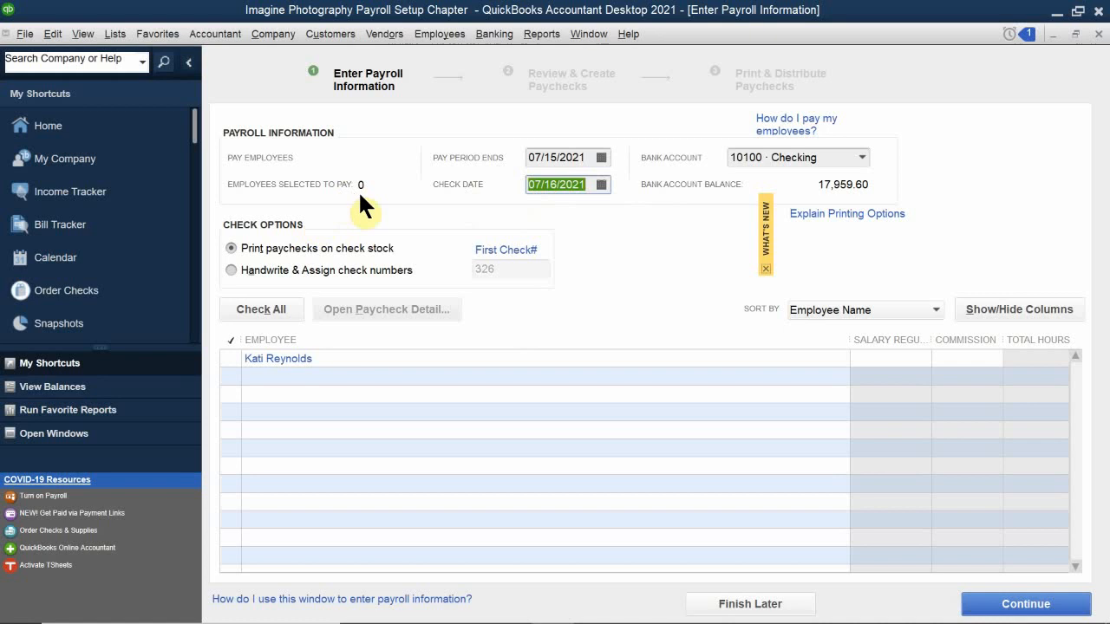
click(232, 358)
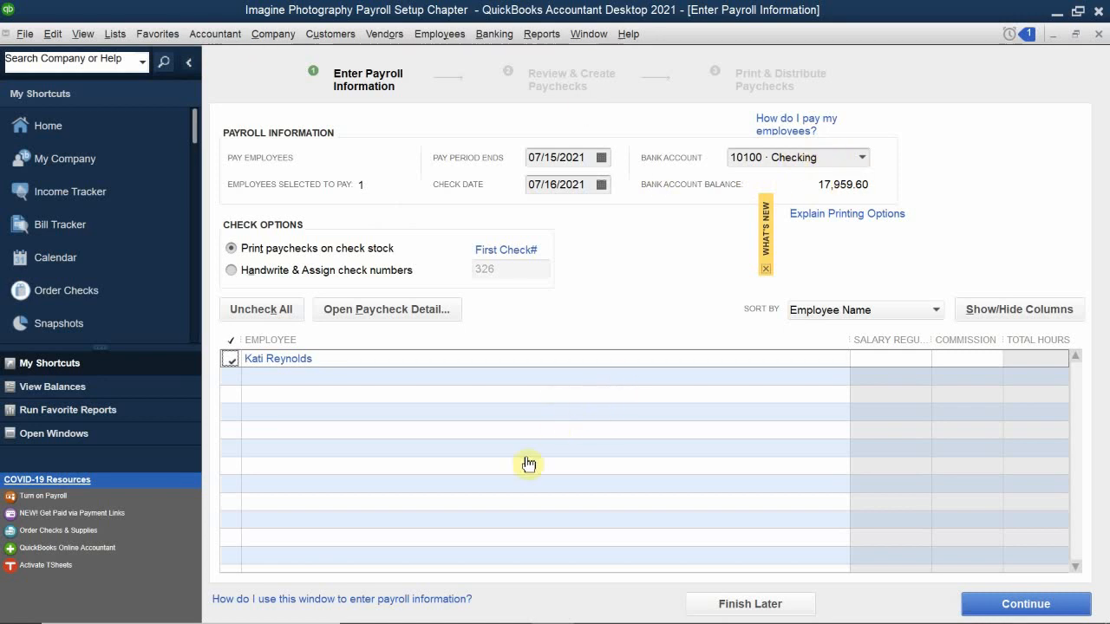
click(284, 361)
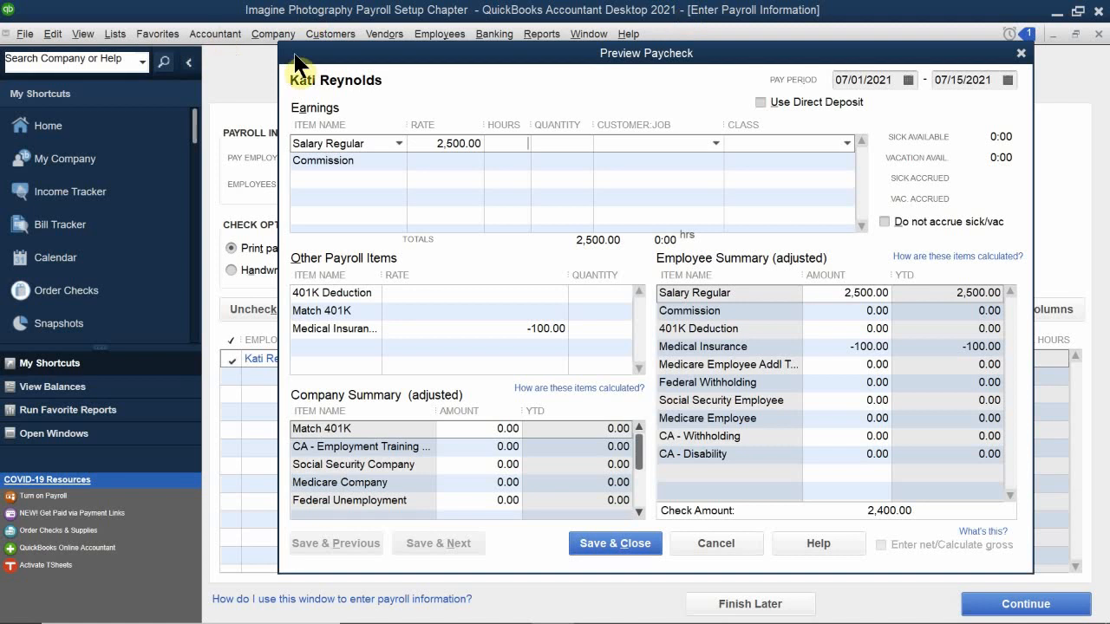
Enter 88 hours on the Salary Regular earnings line of the paycheck preview.
drag(394, 51, 356, 1)
drag(325, 7, 325, 9)
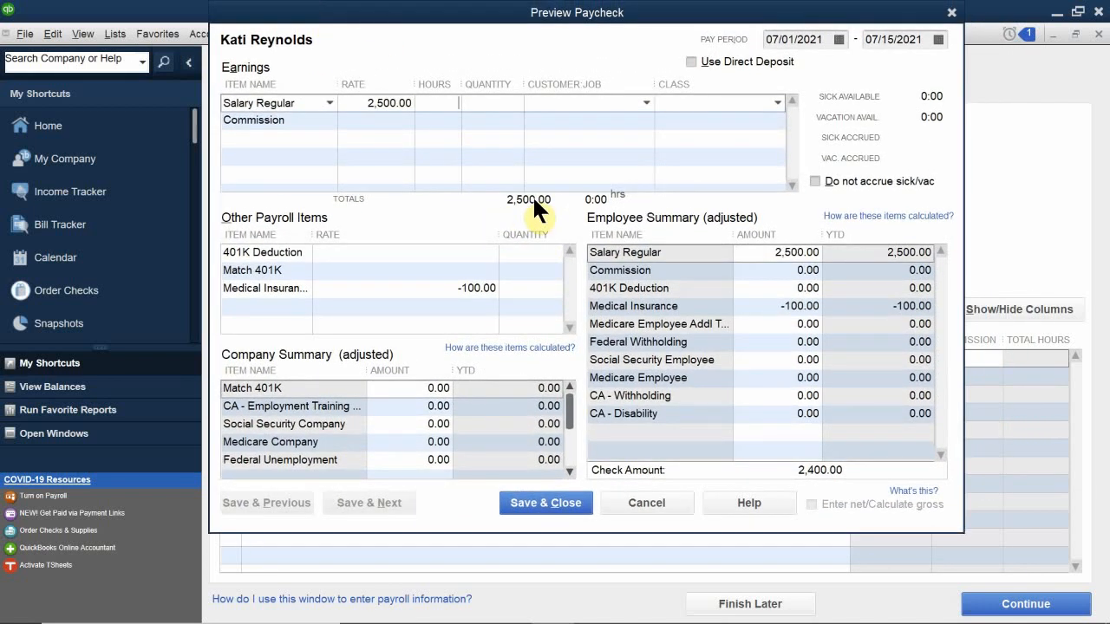
click(453, 110)
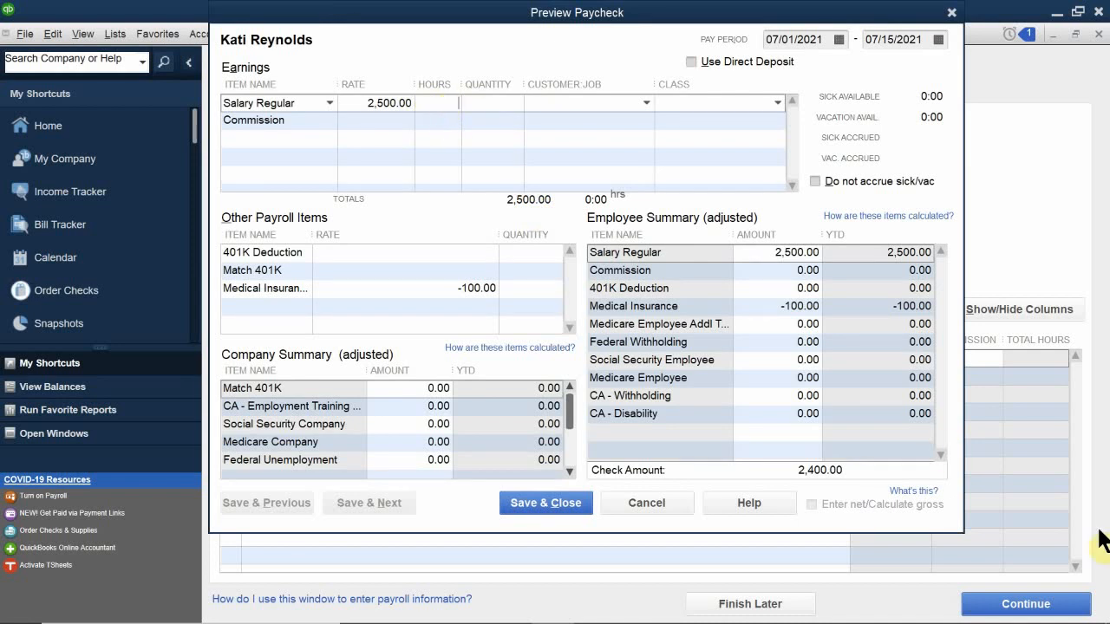
text(88)
click(527, 179)
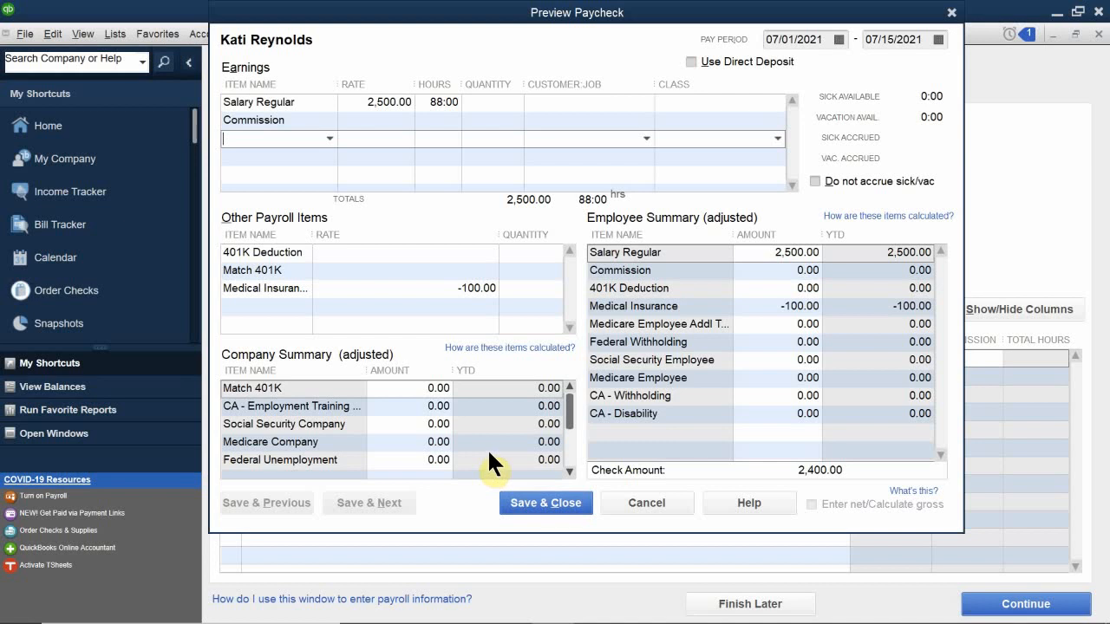
Bring the Publication 15-T tax tables PDF to the front in Acrobat Reader.
mouse_move(580, 607)
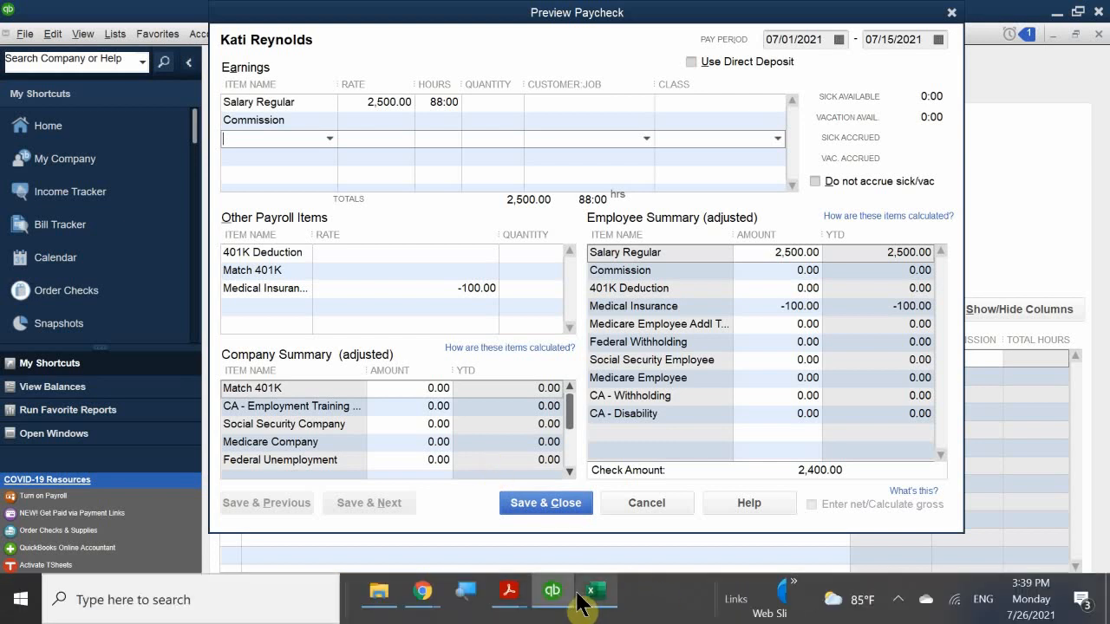
mouse_move(510, 592)
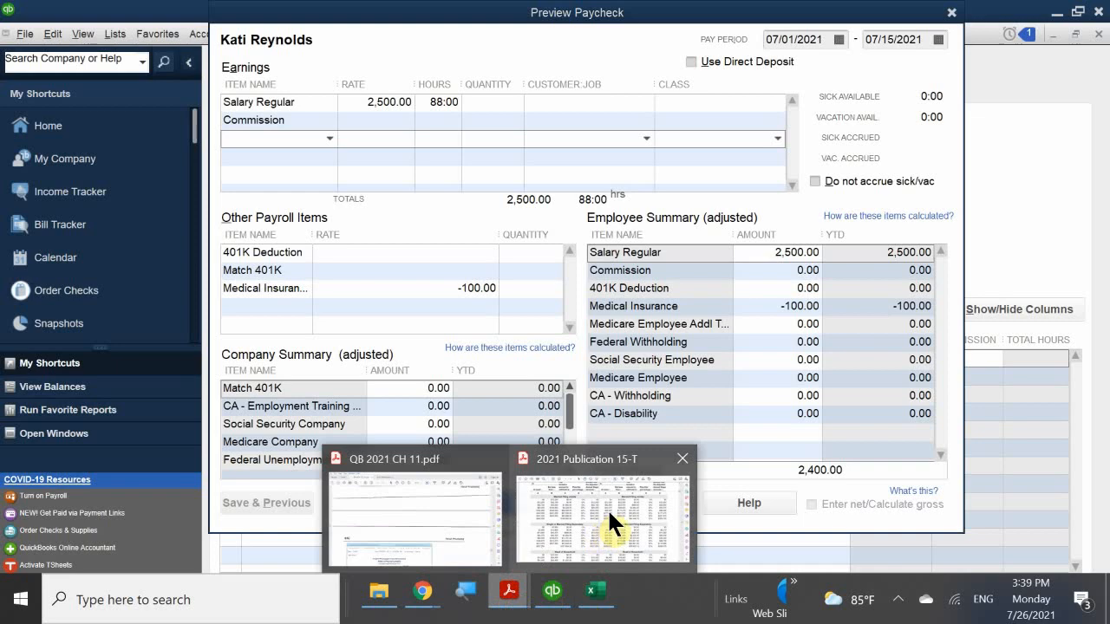
click(610, 514)
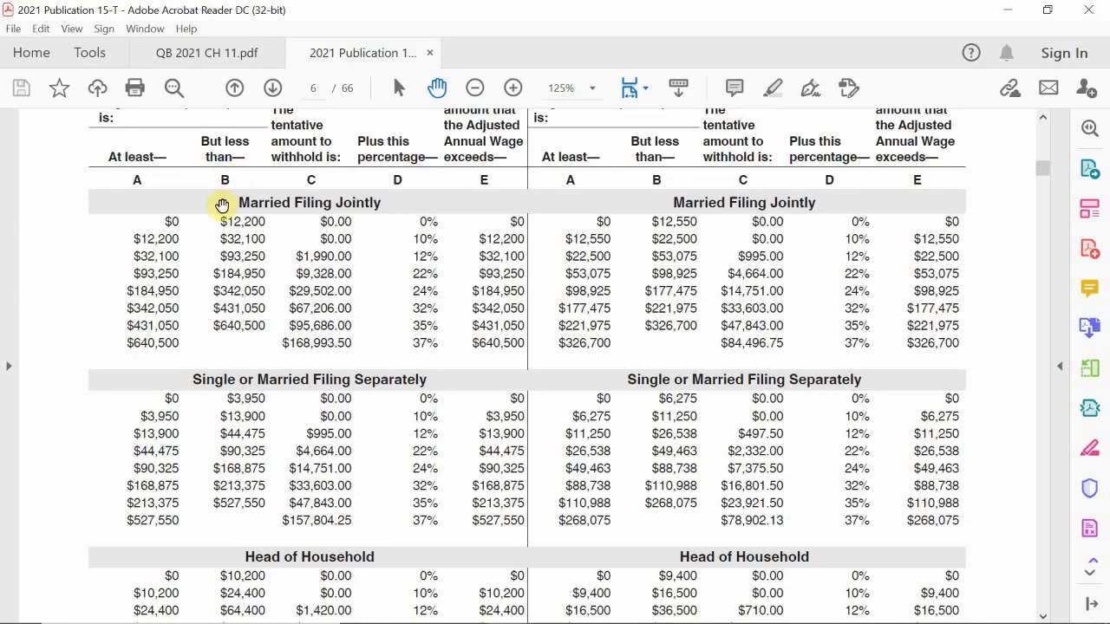
scroll(222, 204, up, 15)
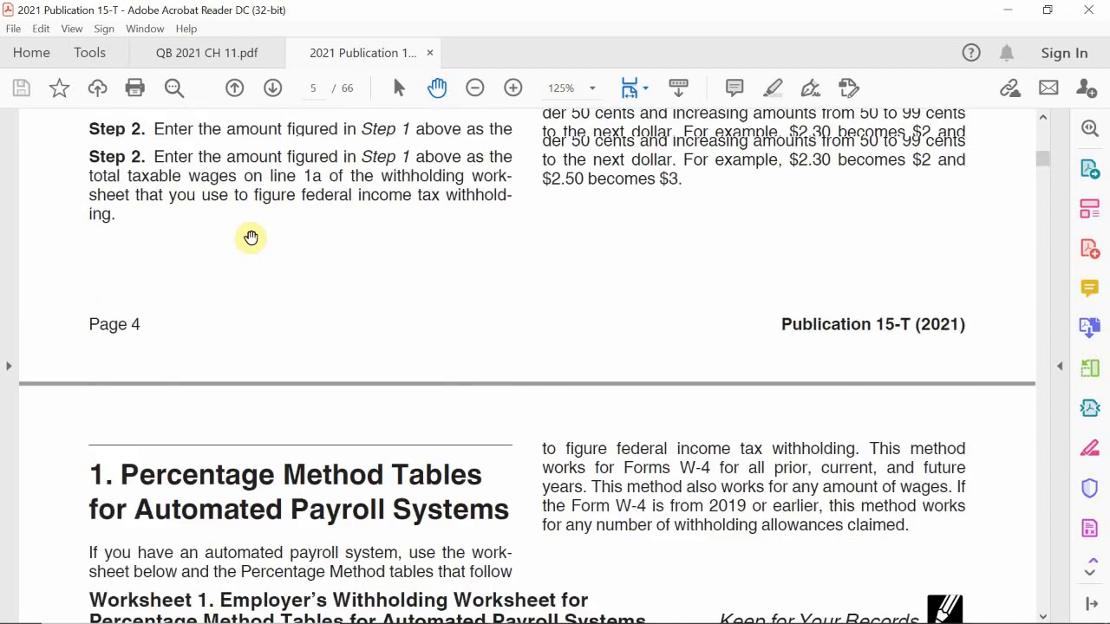
scroll(250, 237, up, 4)
scroll(250, 238, down, 7)
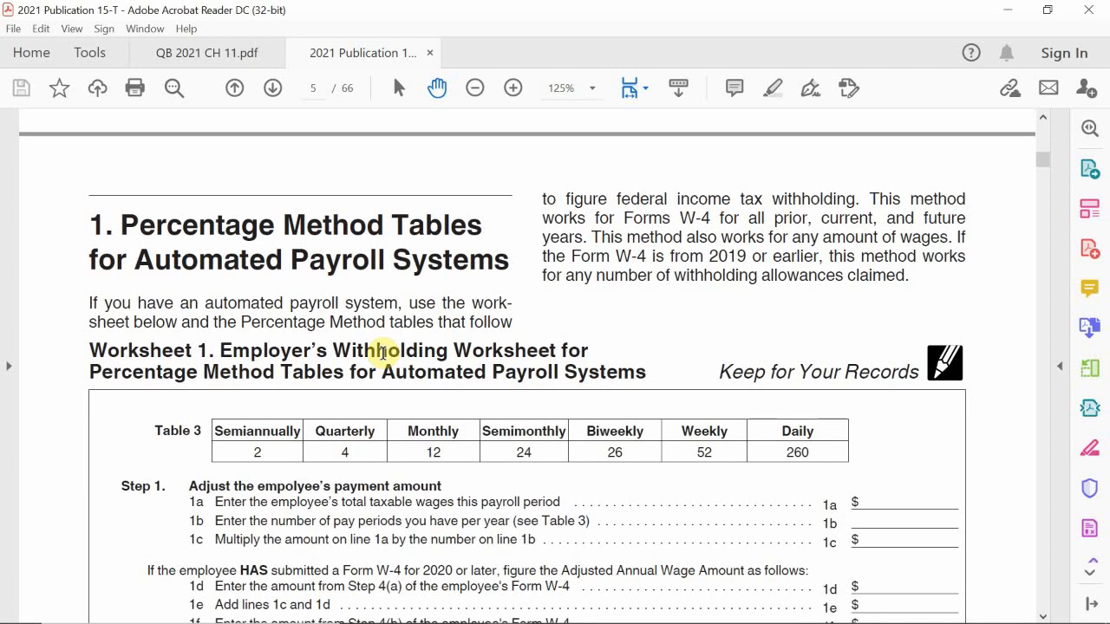
scroll(411, 409, down, 5)
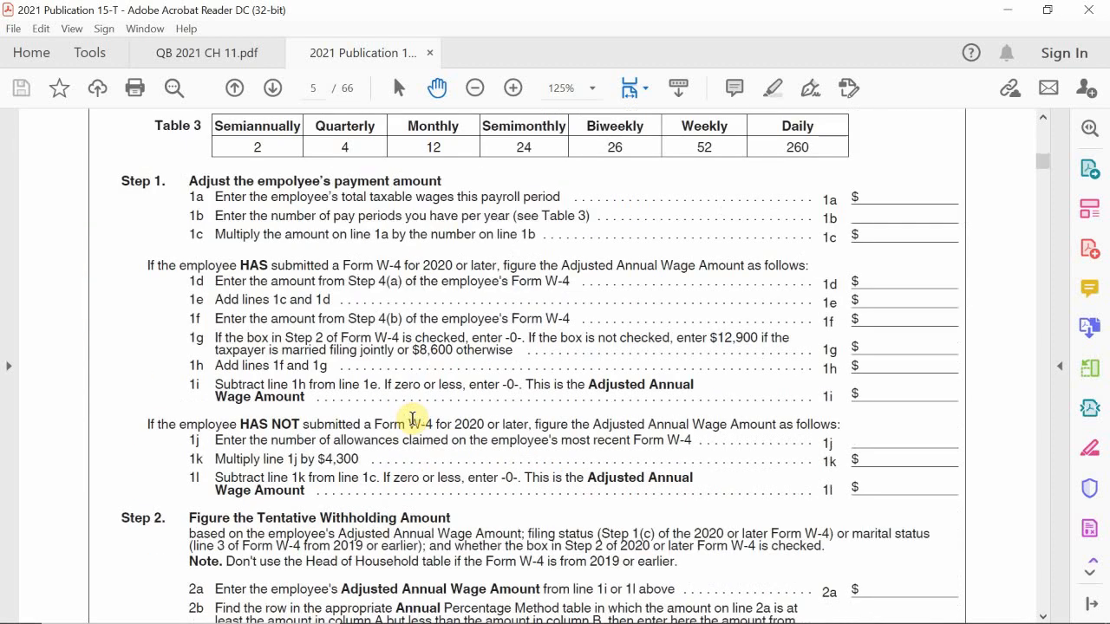
scroll(412, 419, down, 6)
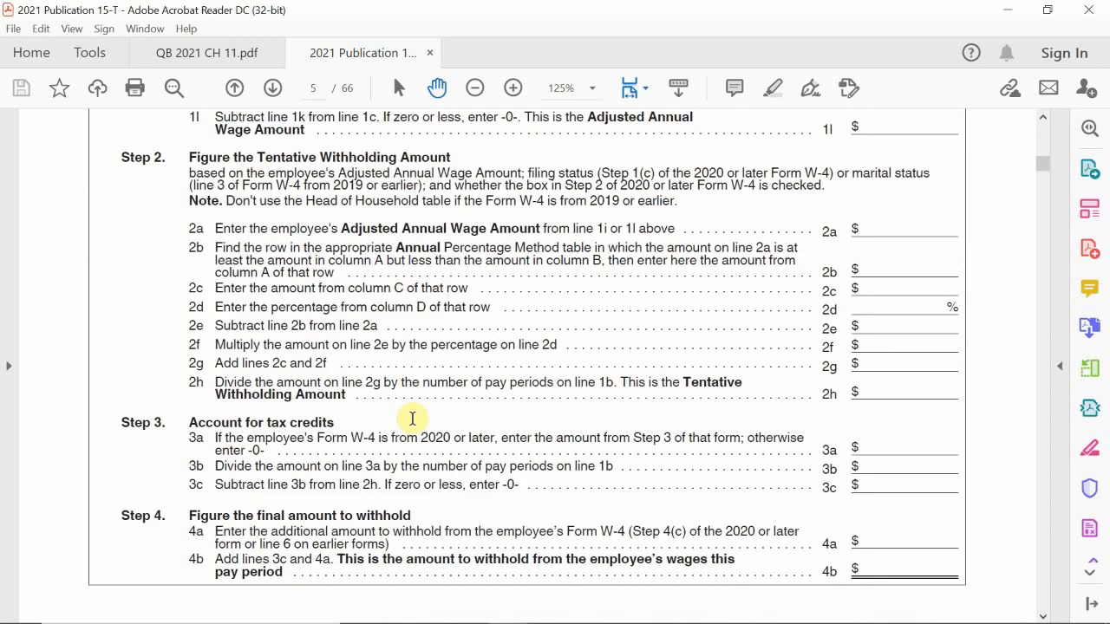
scroll(413, 418, down, 2)
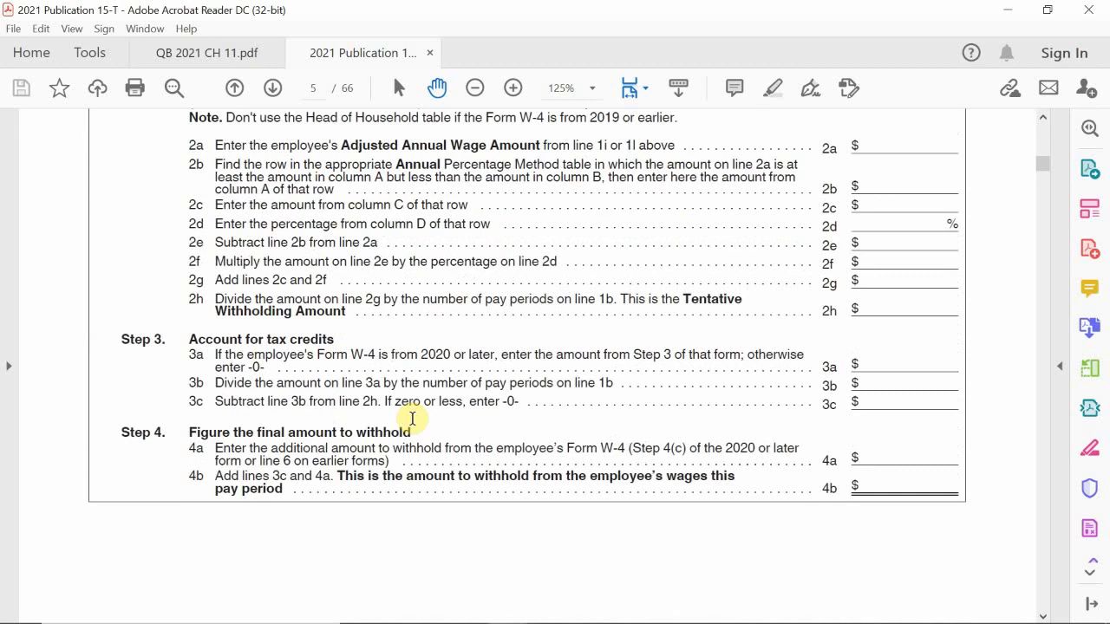
scroll(412, 418, down, 4)
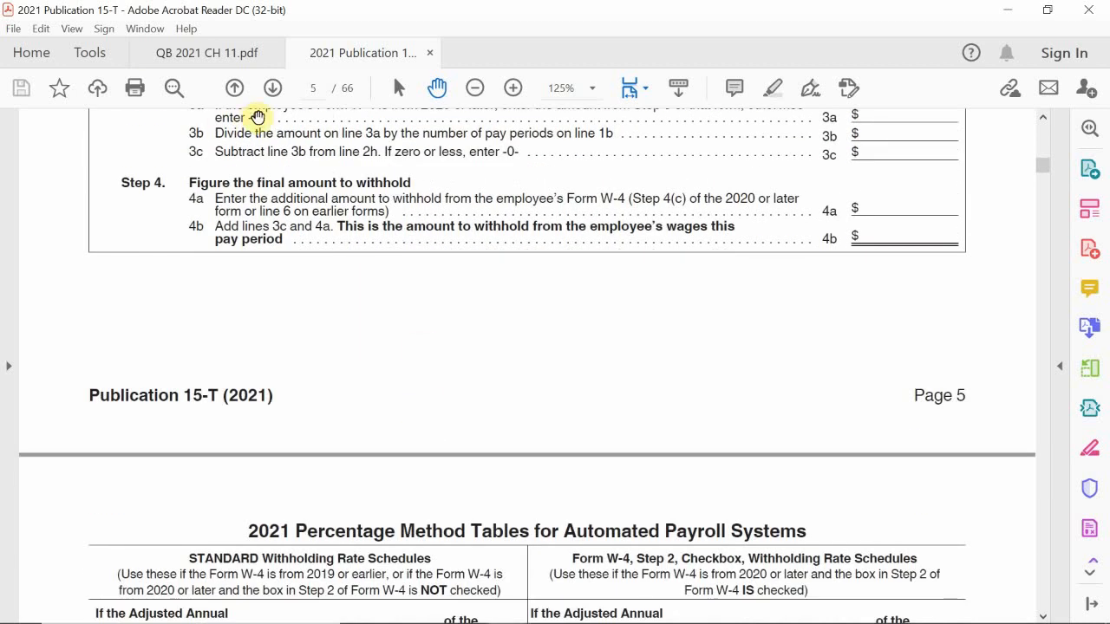
Page forward through the wage bracket tables into the manual percentage method tables.
click(273, 88)
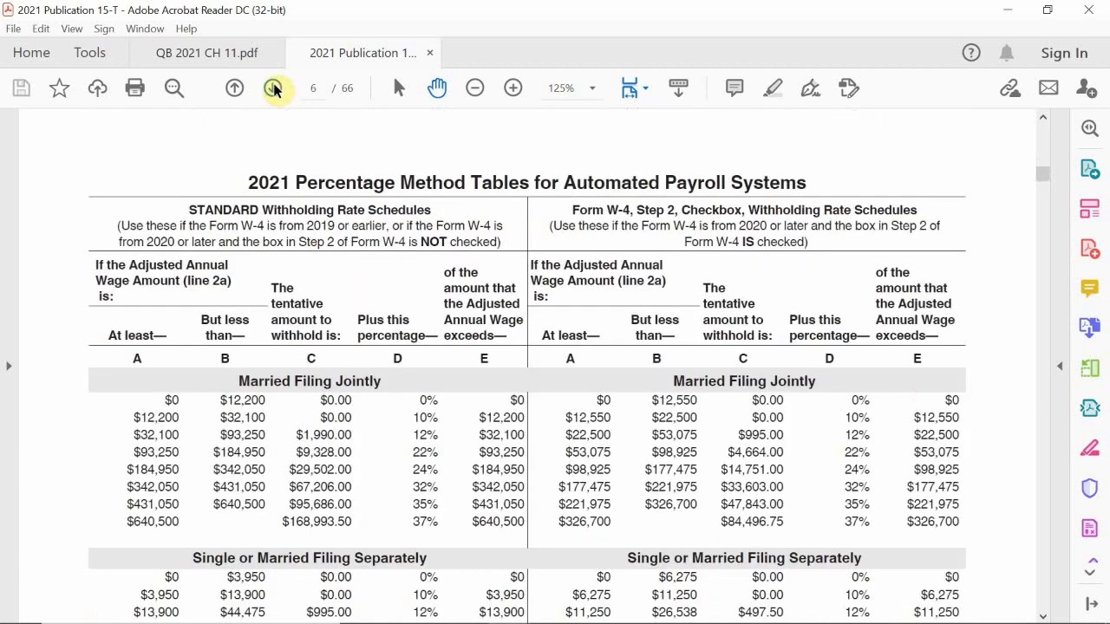
click(273, 89)
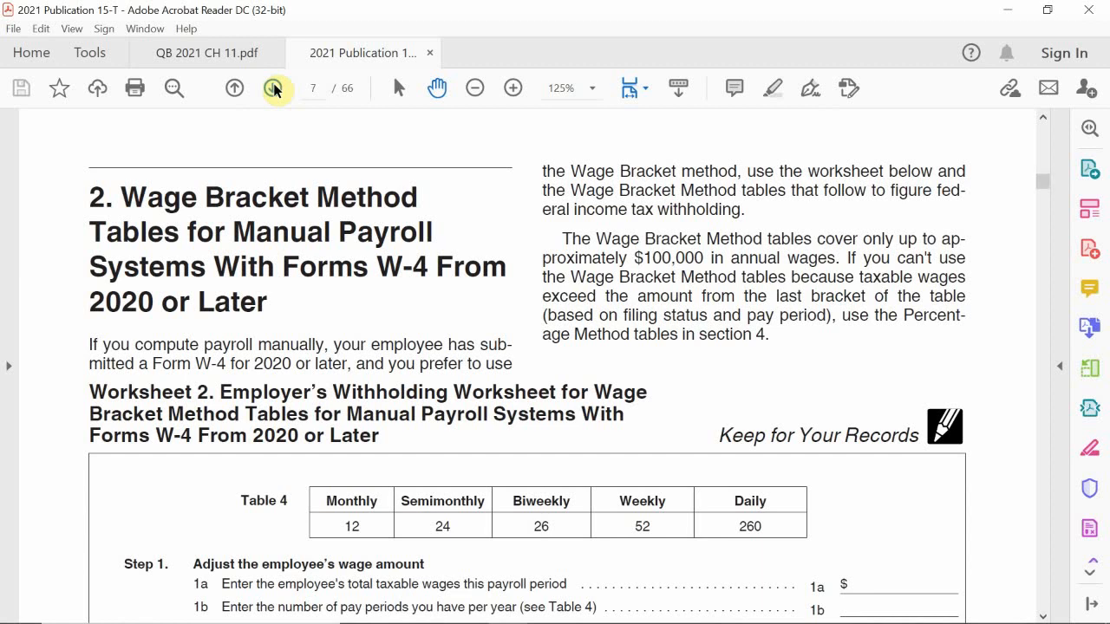
click(274, 89)
click(272, 89)
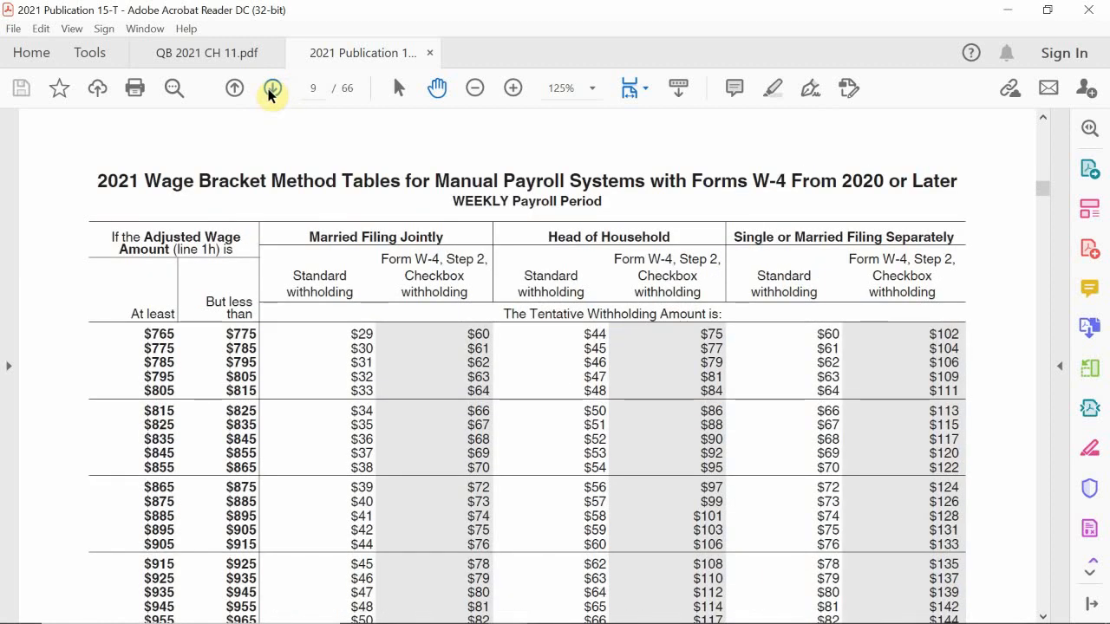
click(272, 90)
click(272, 89)
click(272, 89)
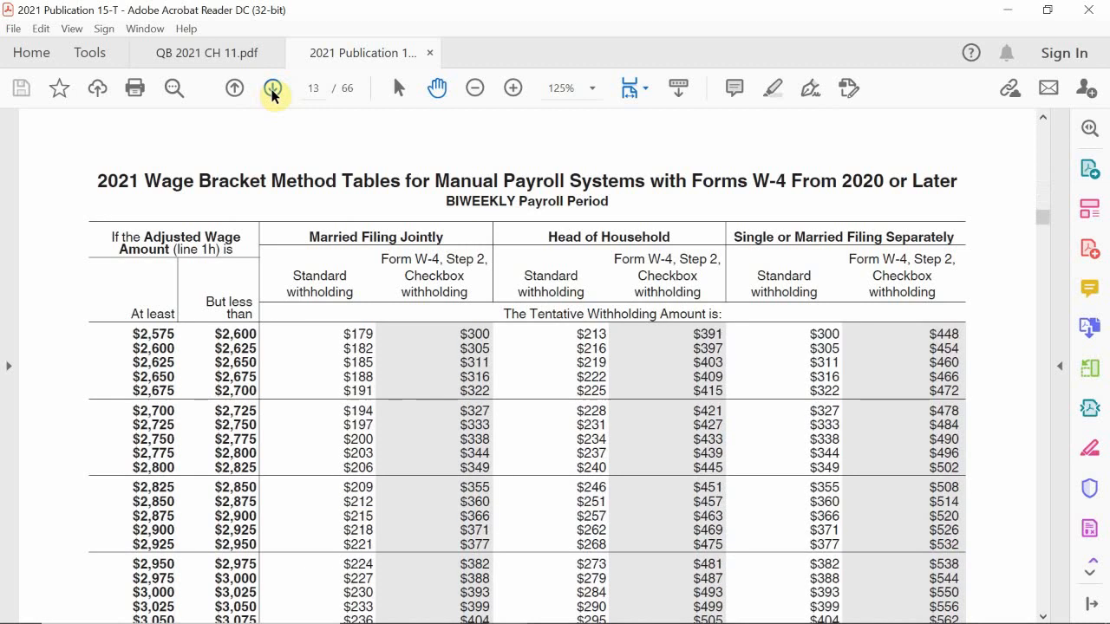
click(272, 89)
click(272, 90)
click(272, 89)
click(273, 90)
click(272, 89)
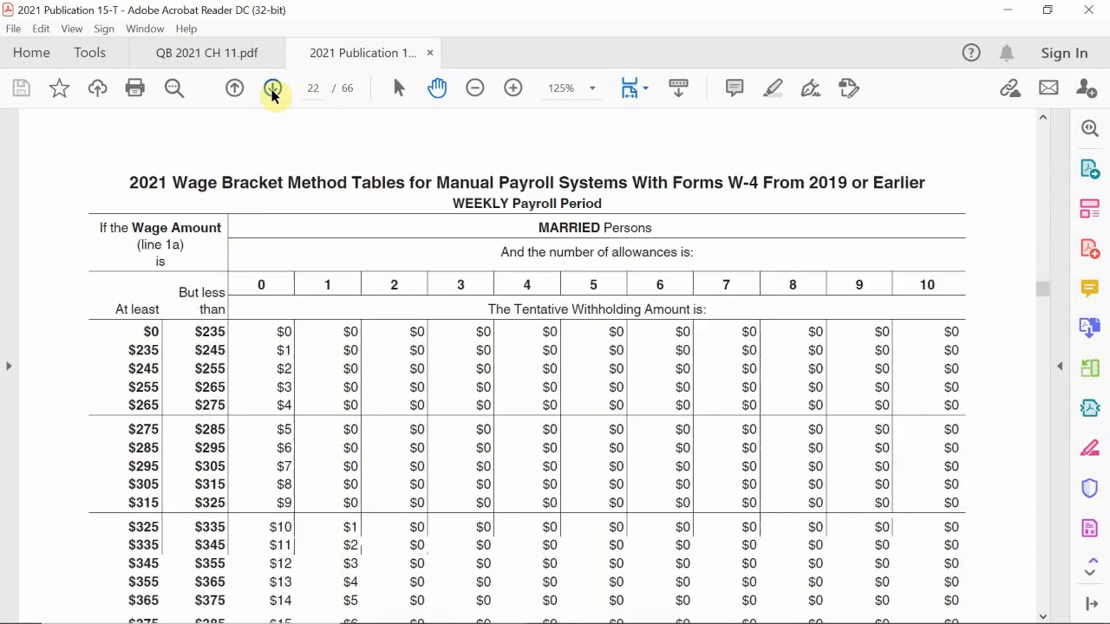
click(273, 89)
click(272, 89)
click(272, 89)
click(273, 89)
click(273, 89)
click(272, 89)
click(272, 89)
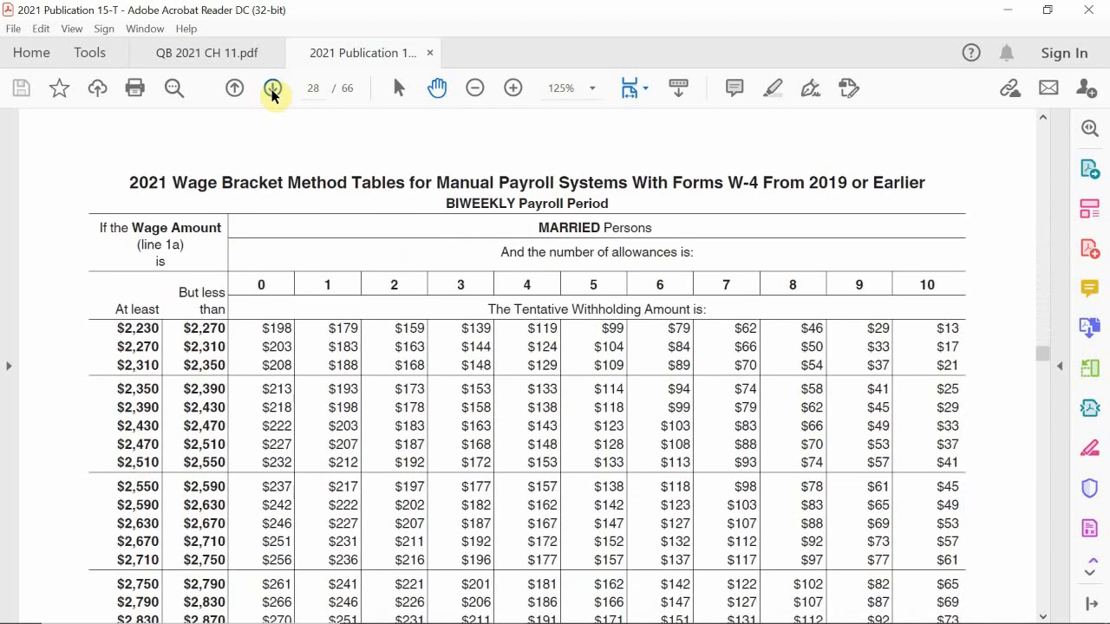
click(273, 90)
click(272, 89)
click(273, 89)
click(273, 90)
click(273, 89)
click(272, 89)
click(272, 89)
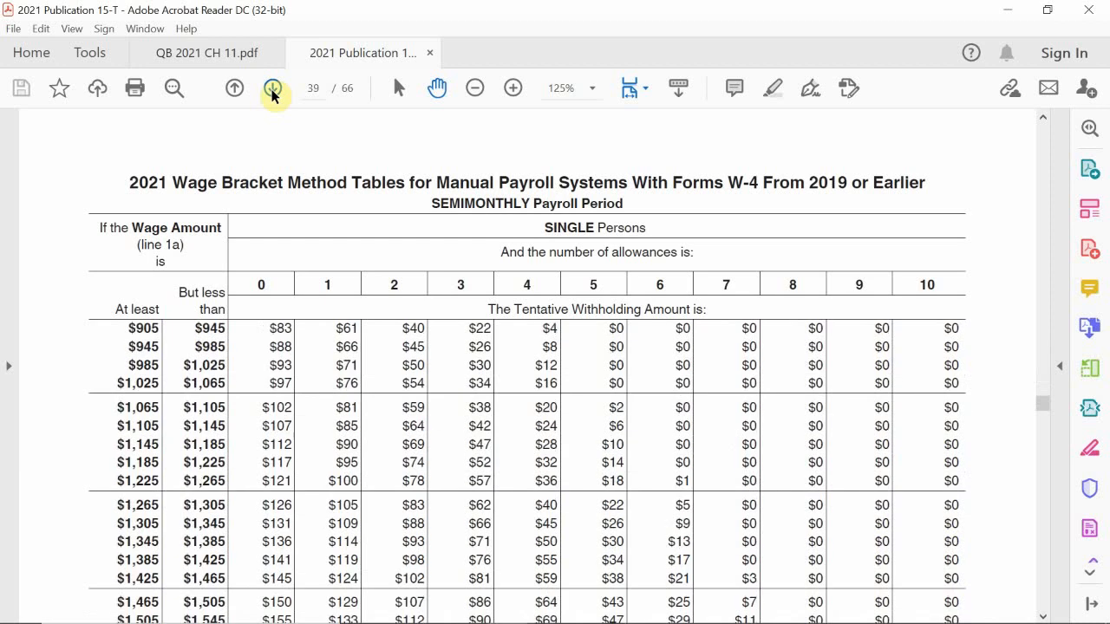
click(272, 89)
click(273, 89)
click(273, 90)
click(273, 89)
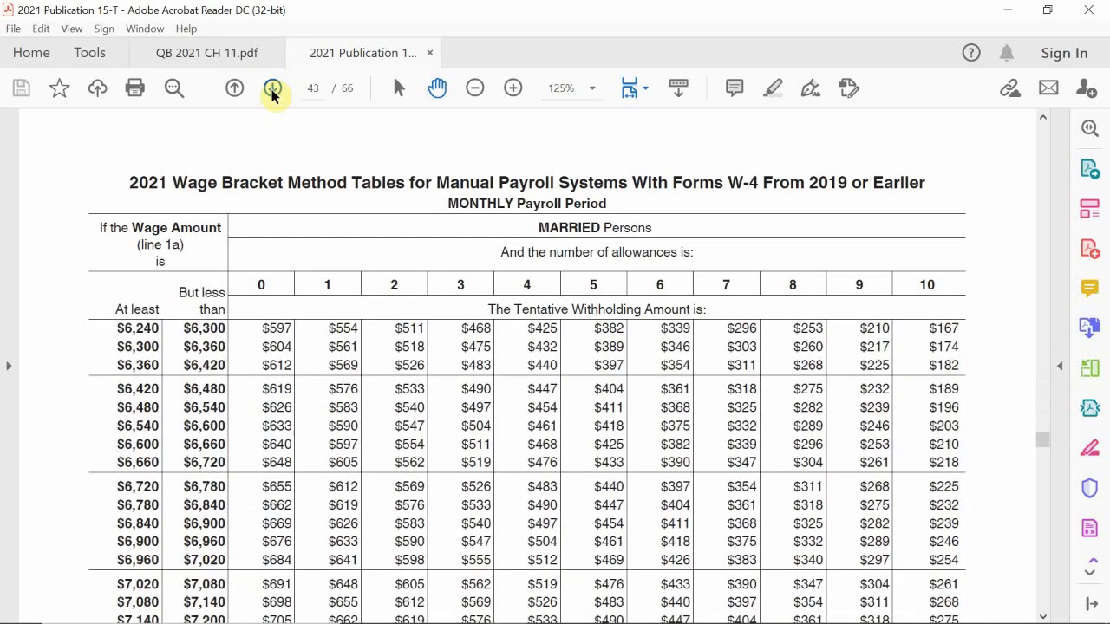
click(272, 90)
click(272, 90)
click(272, 89)
click(272, 89)
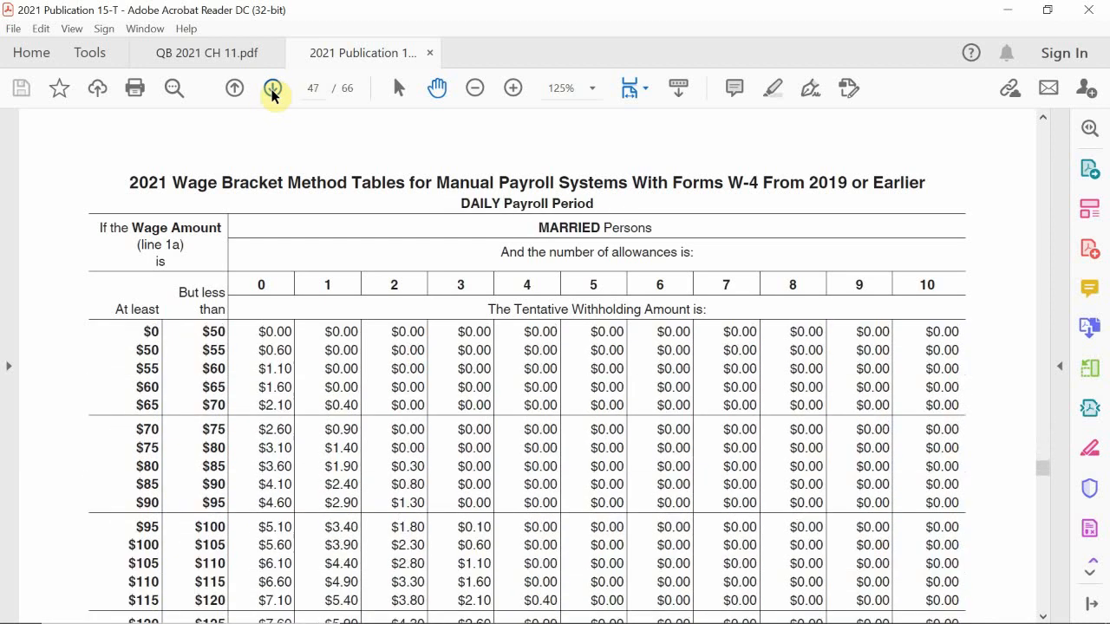
click(272, 89)
click(272, 89)
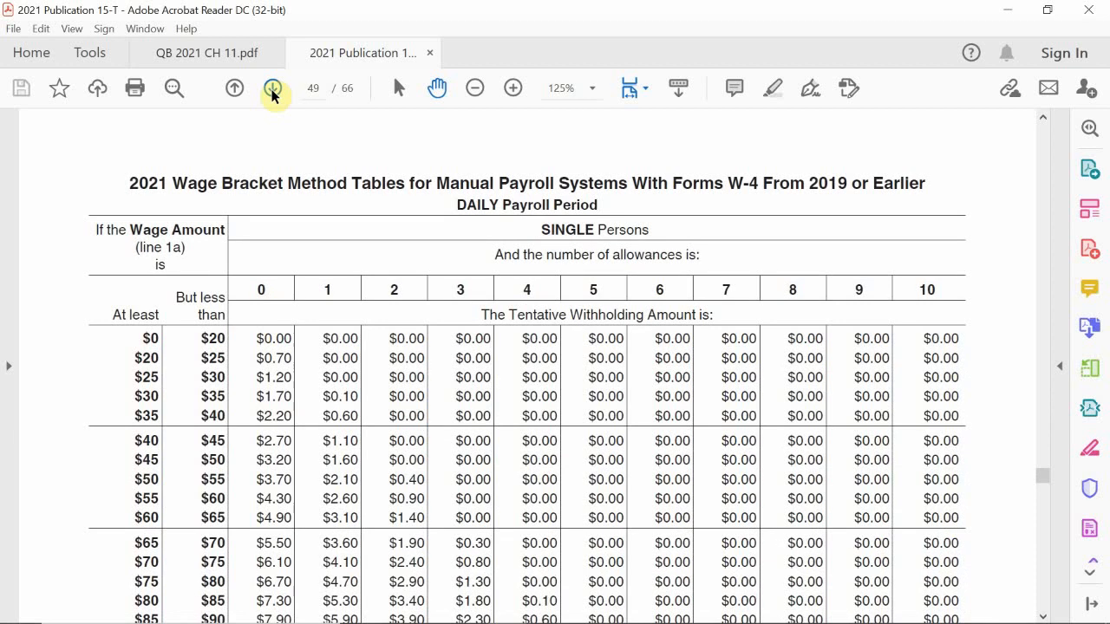
click(273, 89)
click(272, 89)
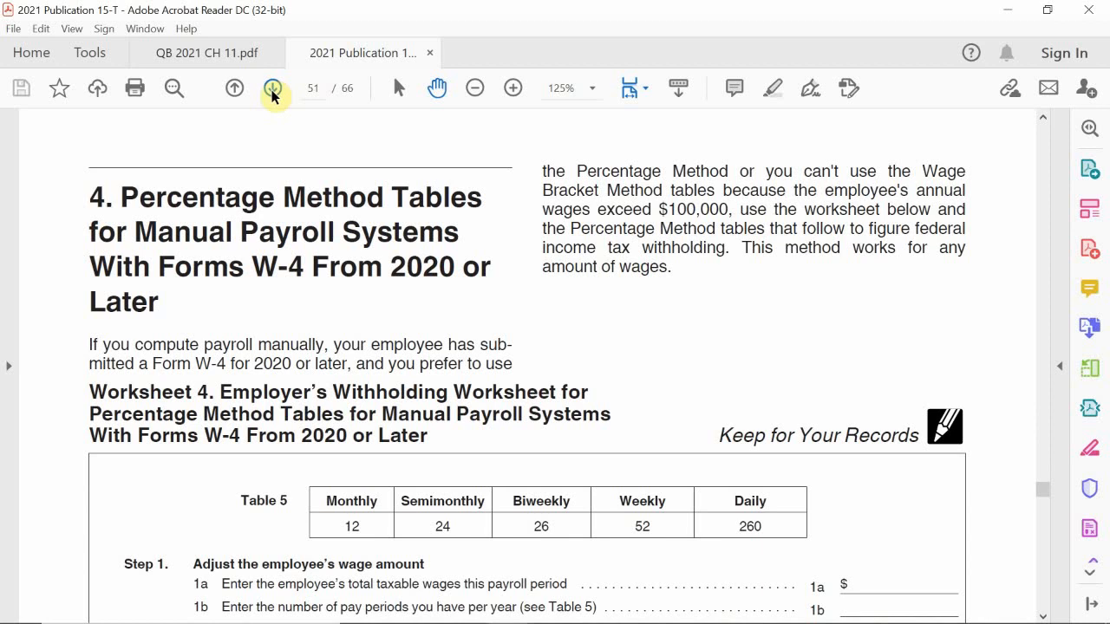
click(272, 90)
click(272, 91)
click(272, 90)
click(272, 90)
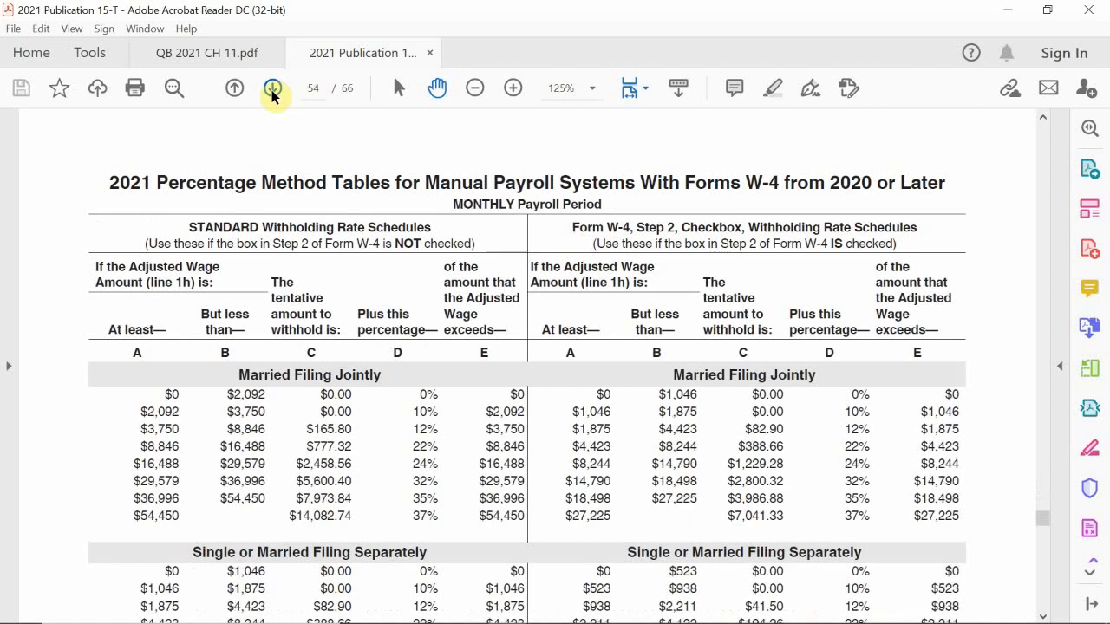
click(272, 91)
click(272, 90)
click(272, 90)
click(272, 91)
click(273, 90)
click(272, 90)
click(272, 91)
click(273, 90)
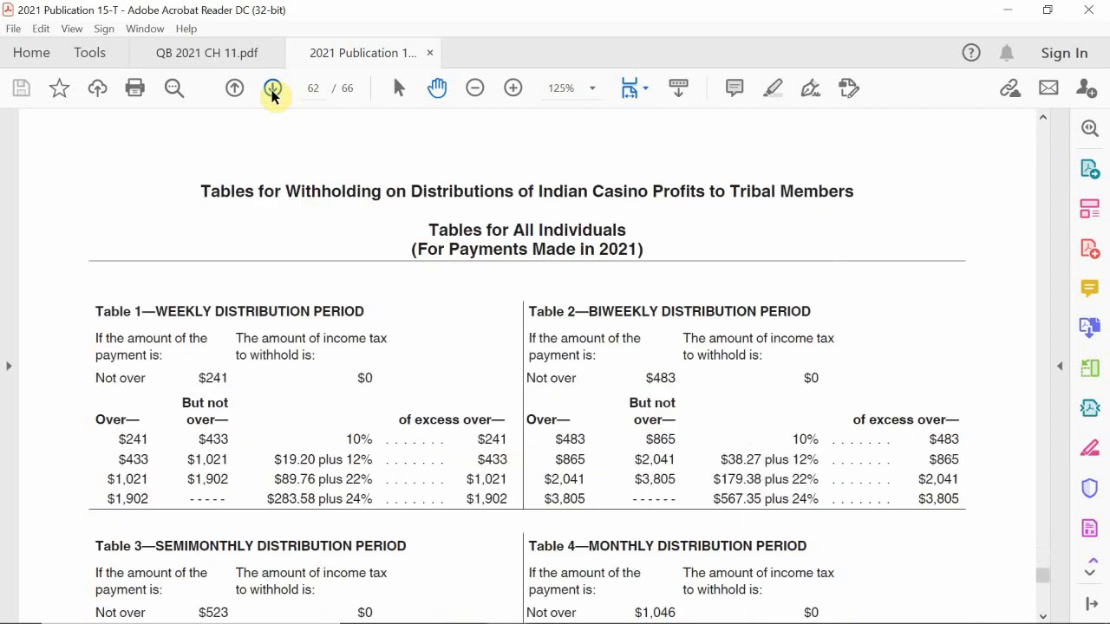
Page back to page 57, section 5 Percentage Method Tables for 2019-or-earlier W-4s.
click(240, 96)
click(239, 96)
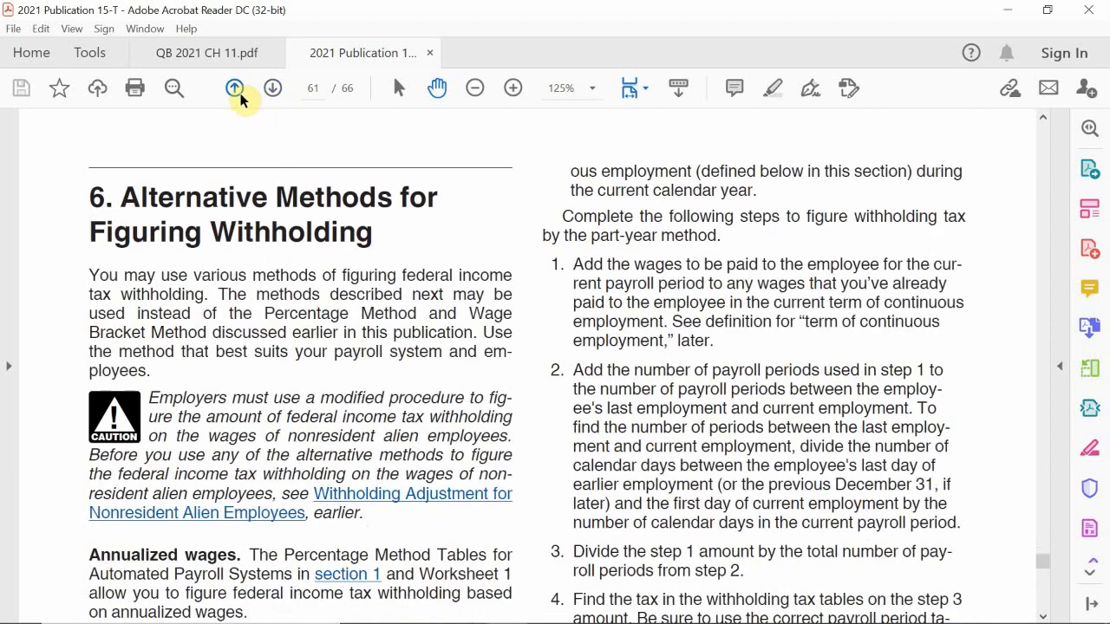
click(239, 93)
click(239, 93)
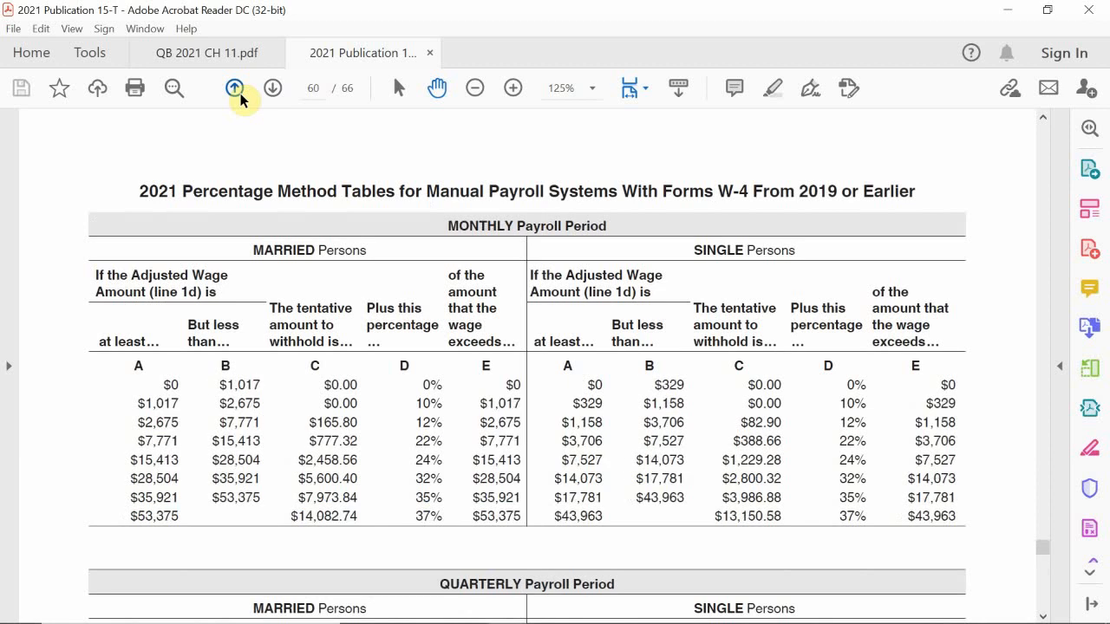
click(240, 94)
click(240, 94)
click(239, 94)
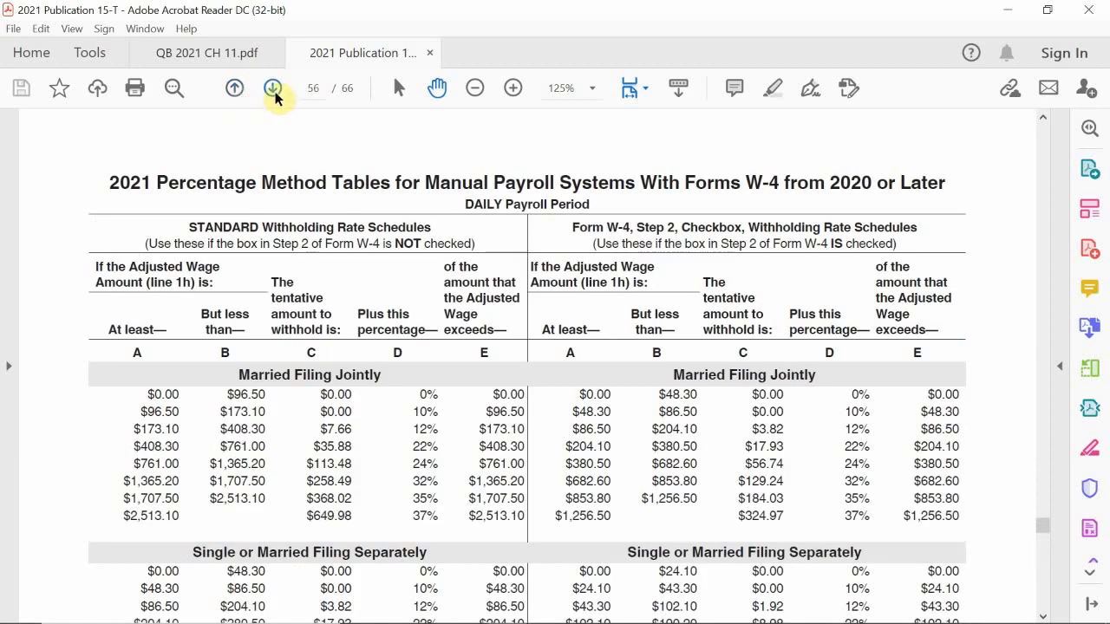
click(274, 95)
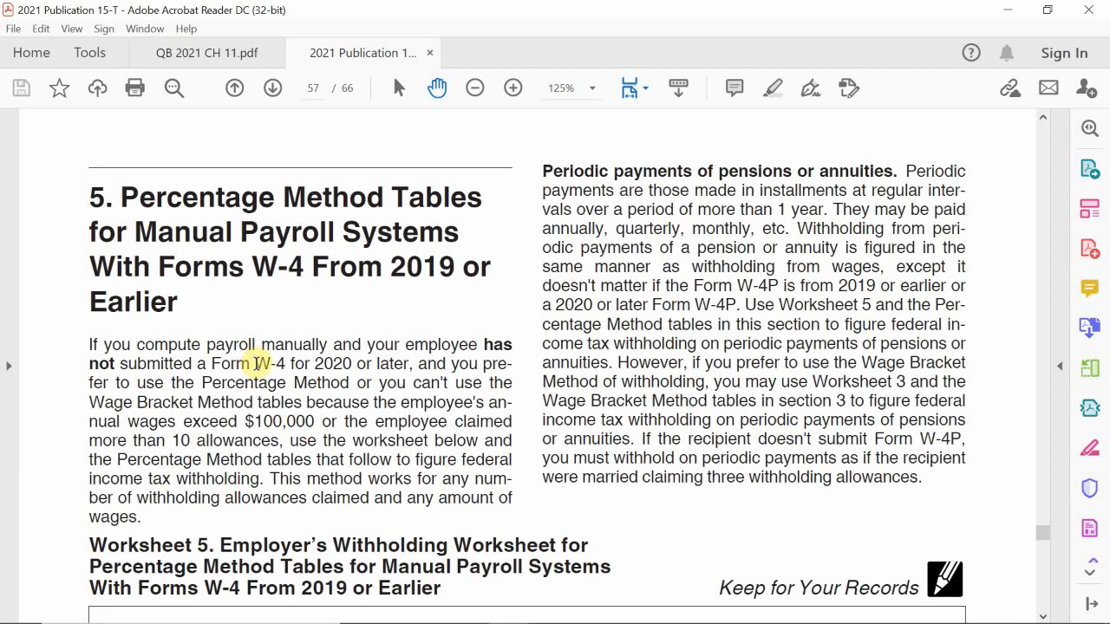
Scroll page 57 down to show Worksheet 5 and its Table 6 allowance amounts.
scroll(258, 364, down, 6)
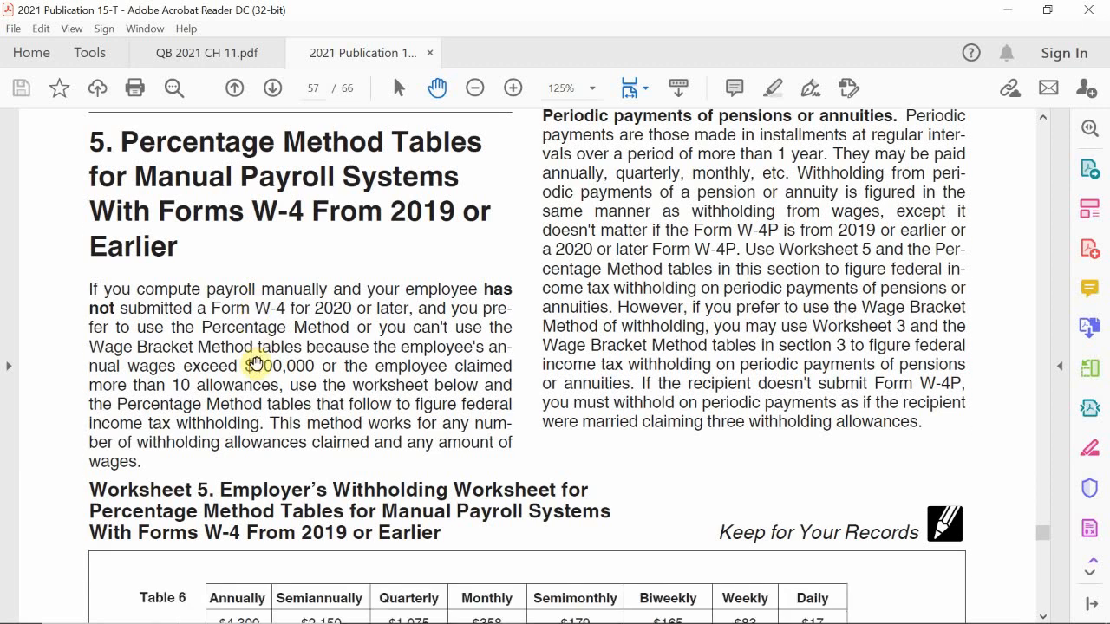
scroll(257, 364, down, 1)
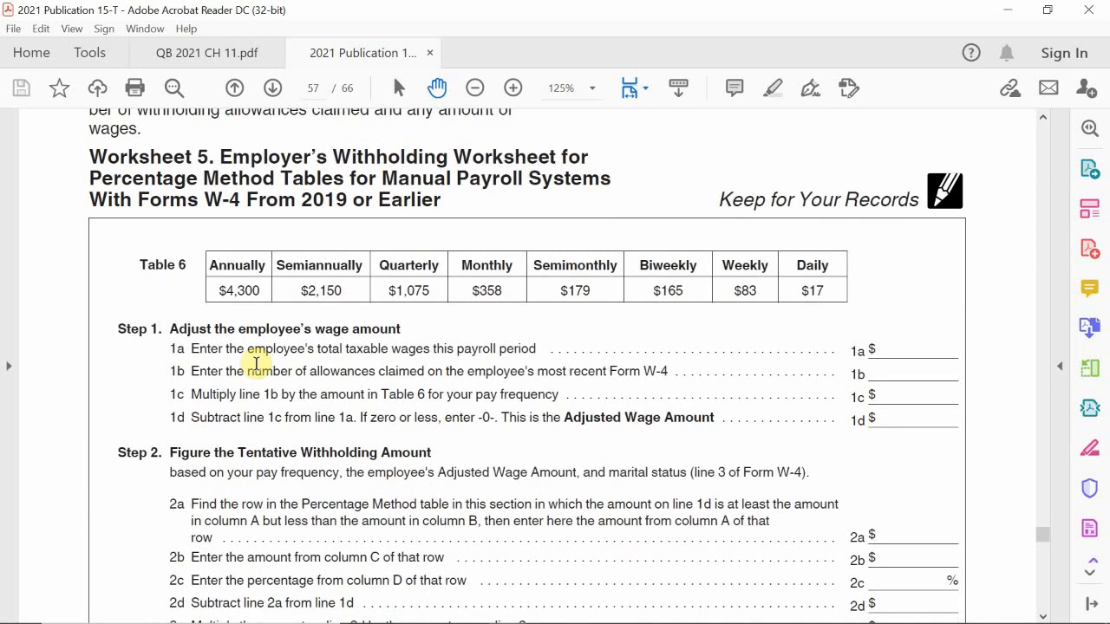
scroll(257, 362, down, 2)
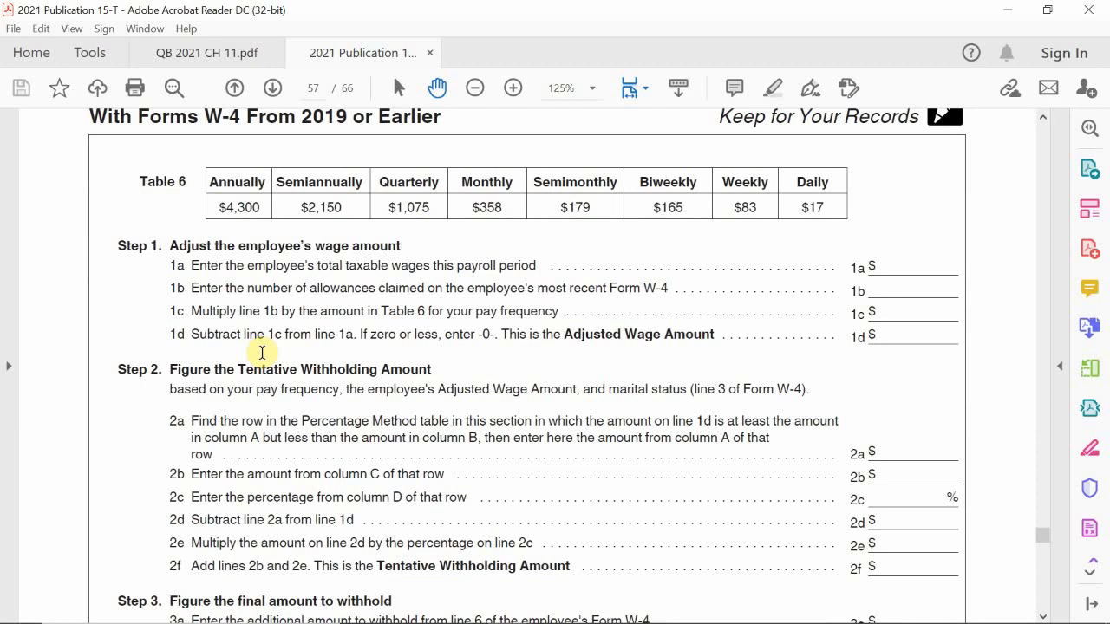
scroll(261, 352, up, 2)
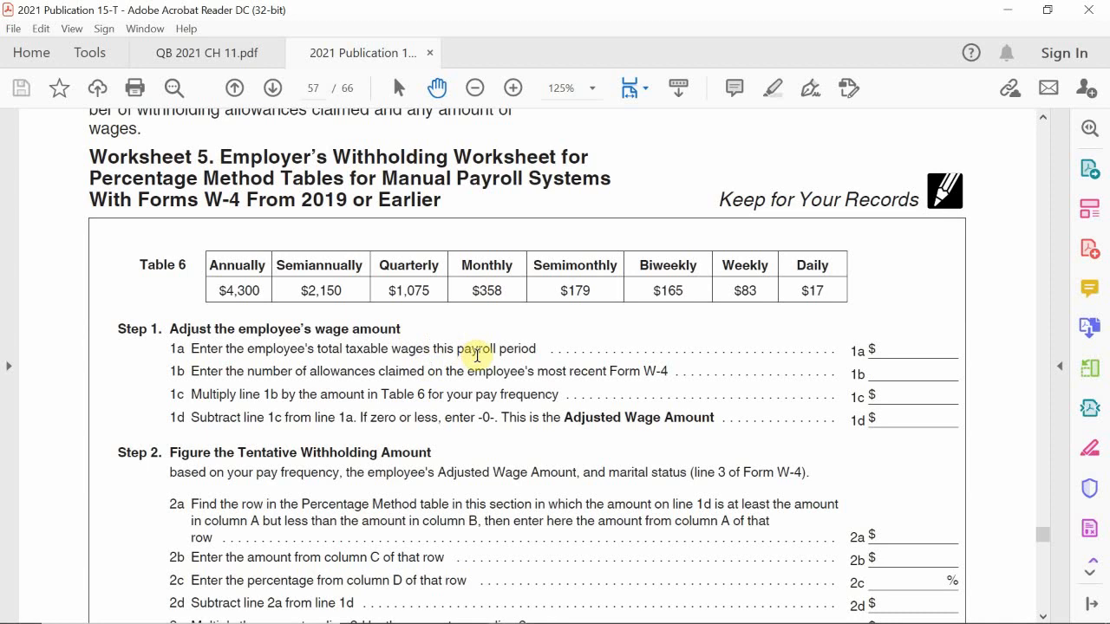
mouse_move(594, 620)
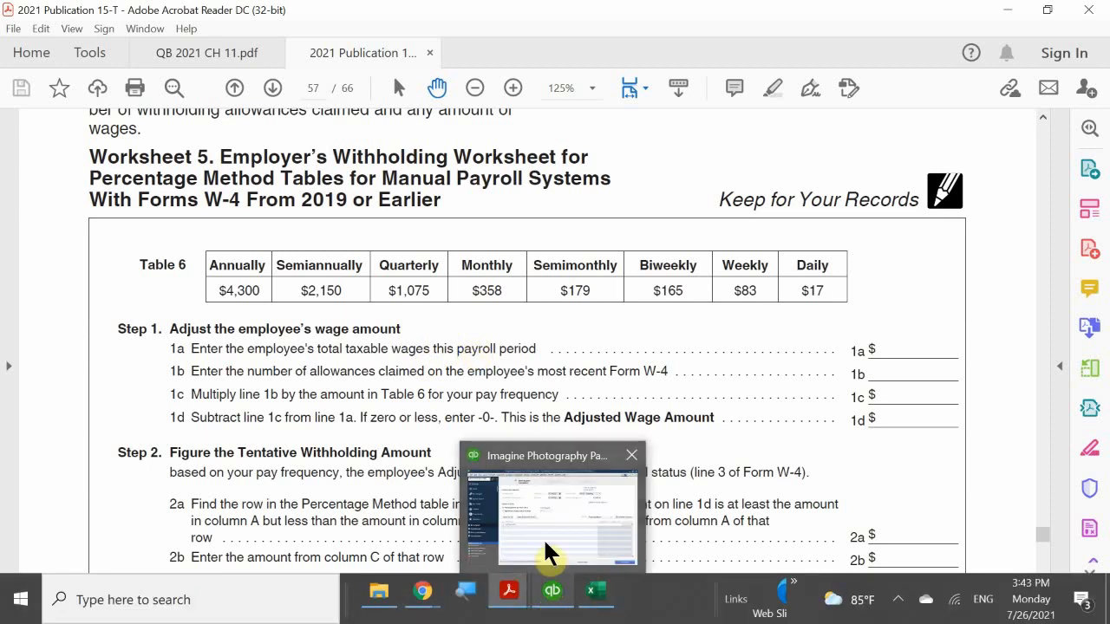
Switch to Excel and enter the label 'Total Taxable Wagees' in cell A5.
click(586, 591)
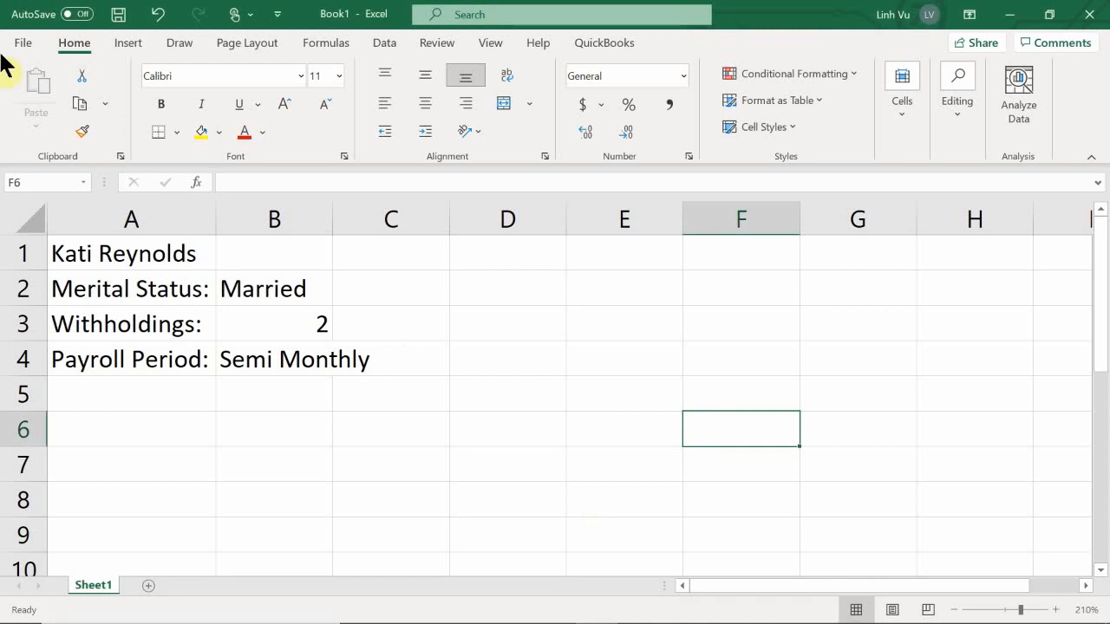
click(170, 392)
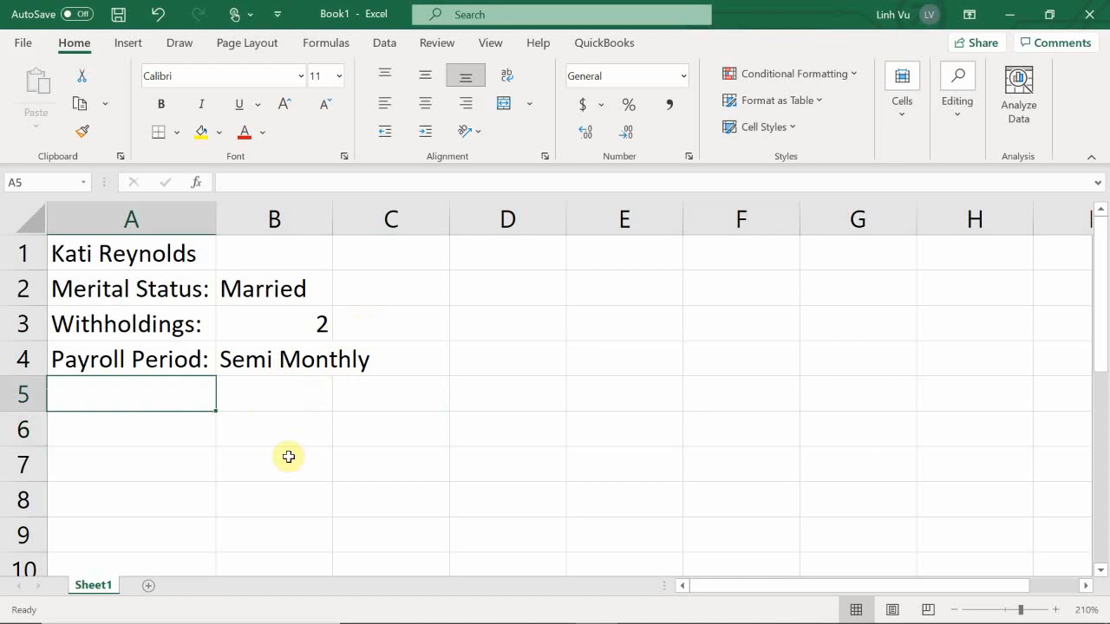
mouse_move(709, 617)
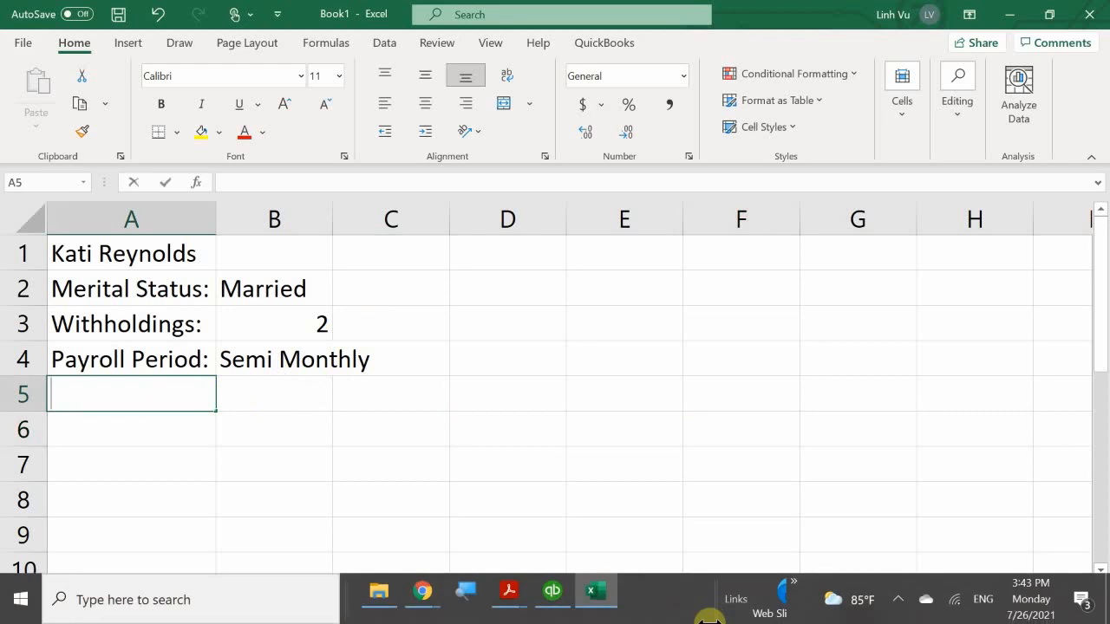
text(Total Tax)
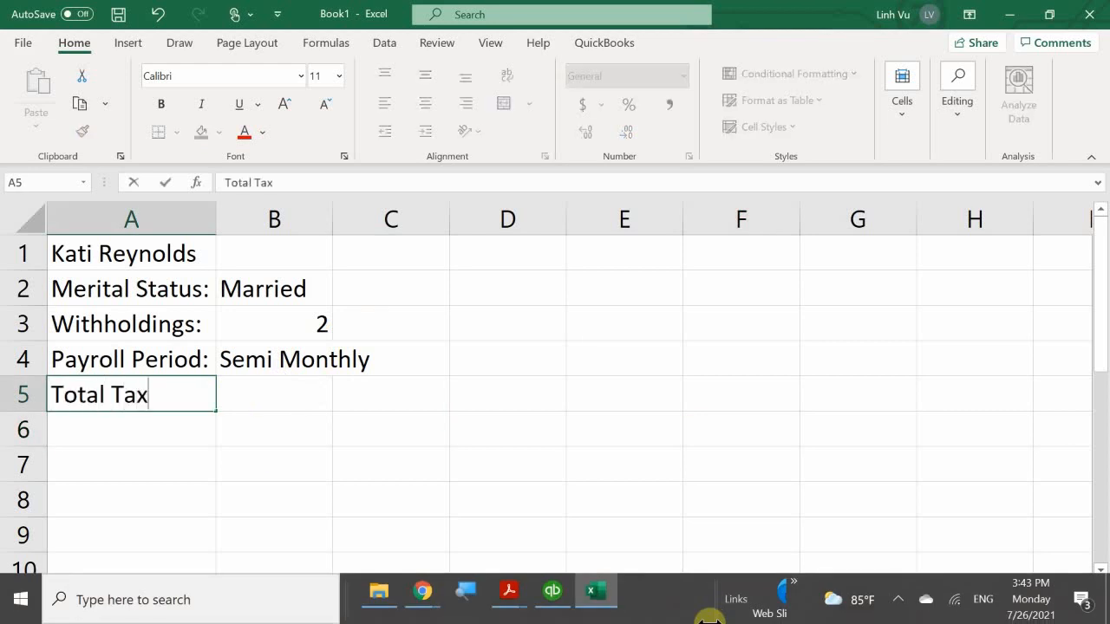
text(able Wagees)
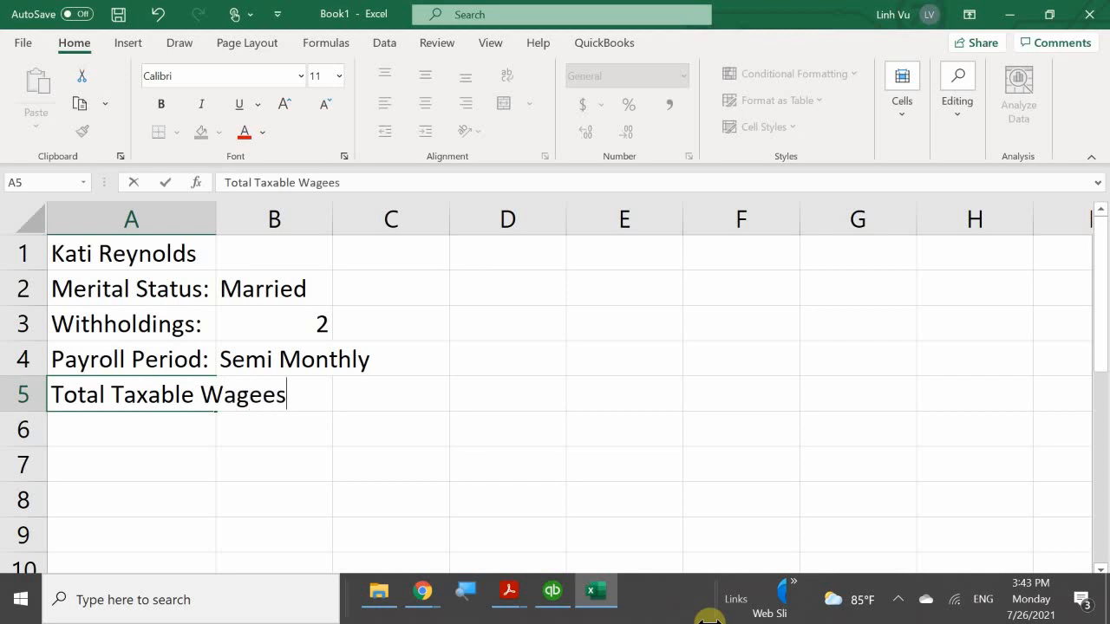
key(Return)
Enter $2,500 in cell C5 as the taxable wages, then return to cell A6.
key(Right)
key(Up)
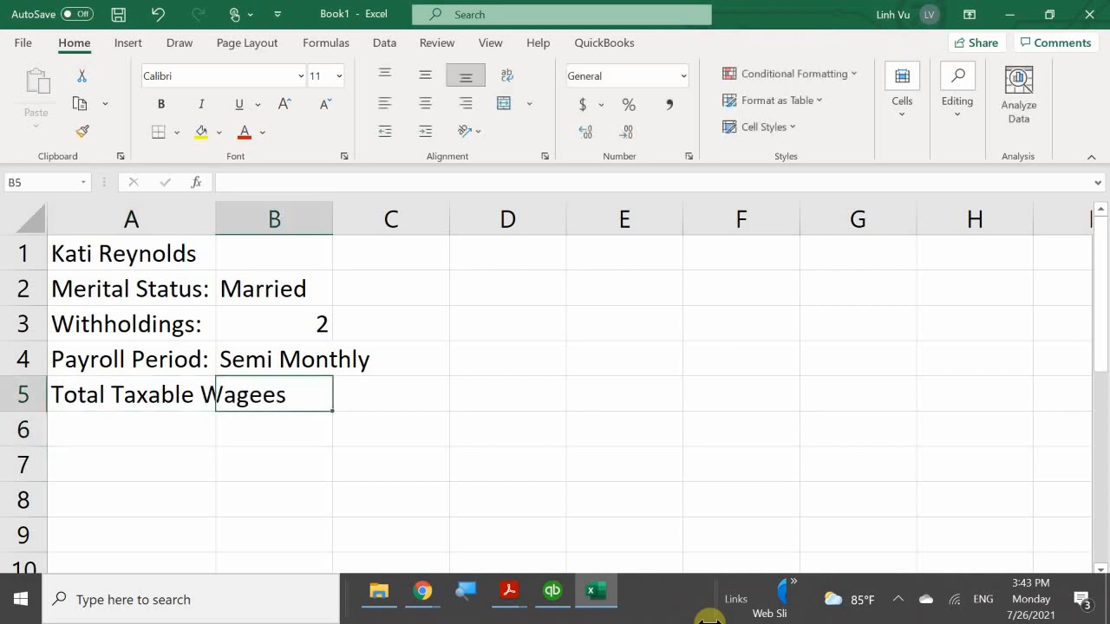
key(Right)
text($2,5)
text(00)
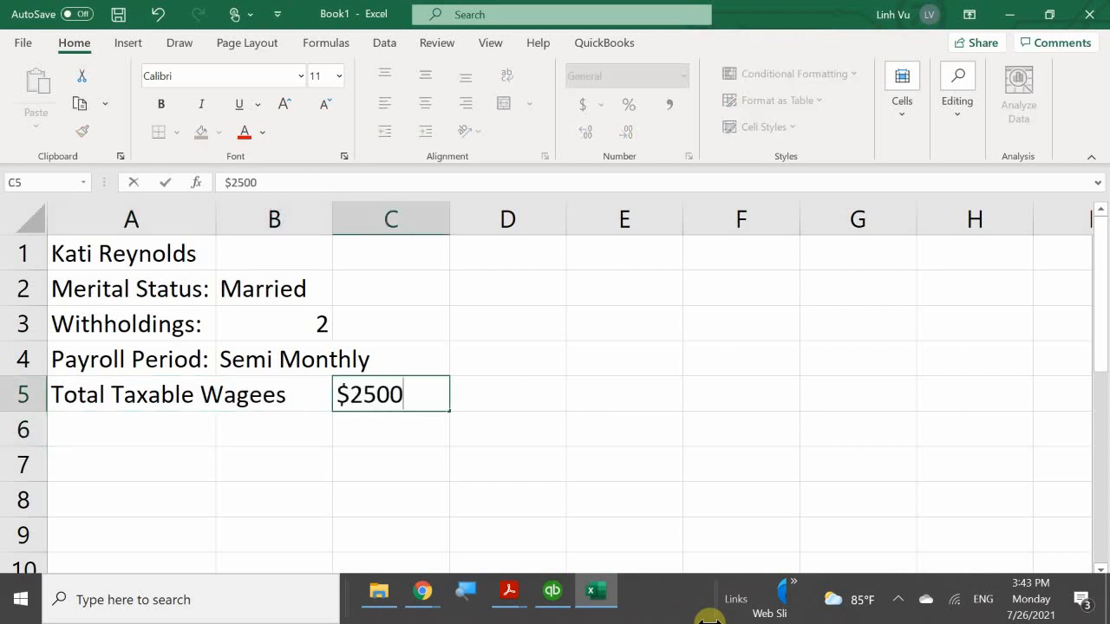
key(Return)
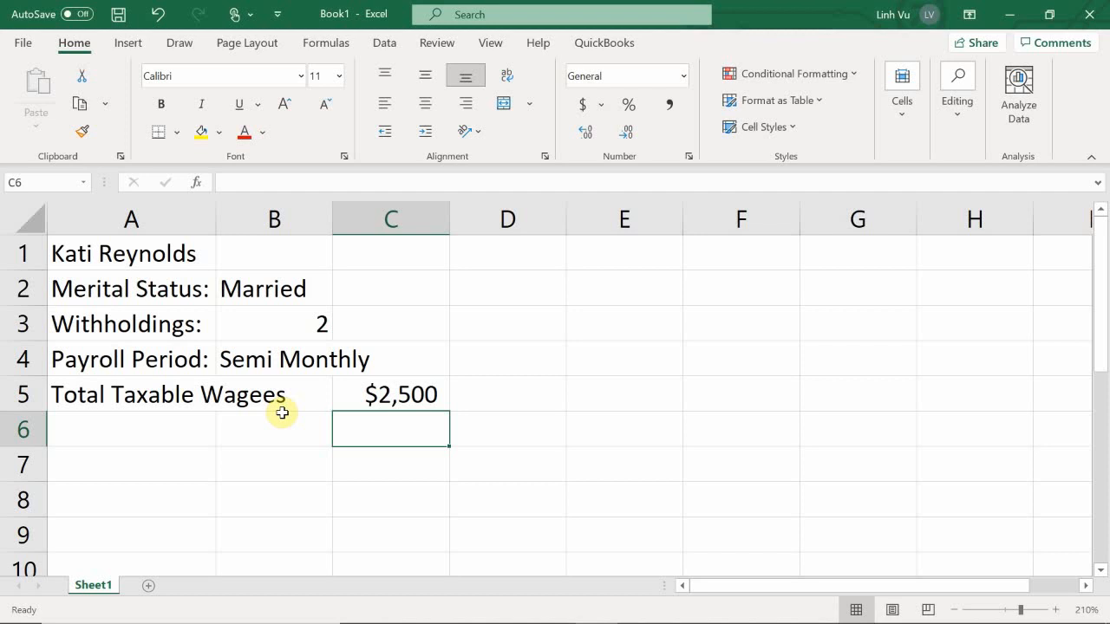
key(Down)
key(Left)
key(Up)
key(Left)
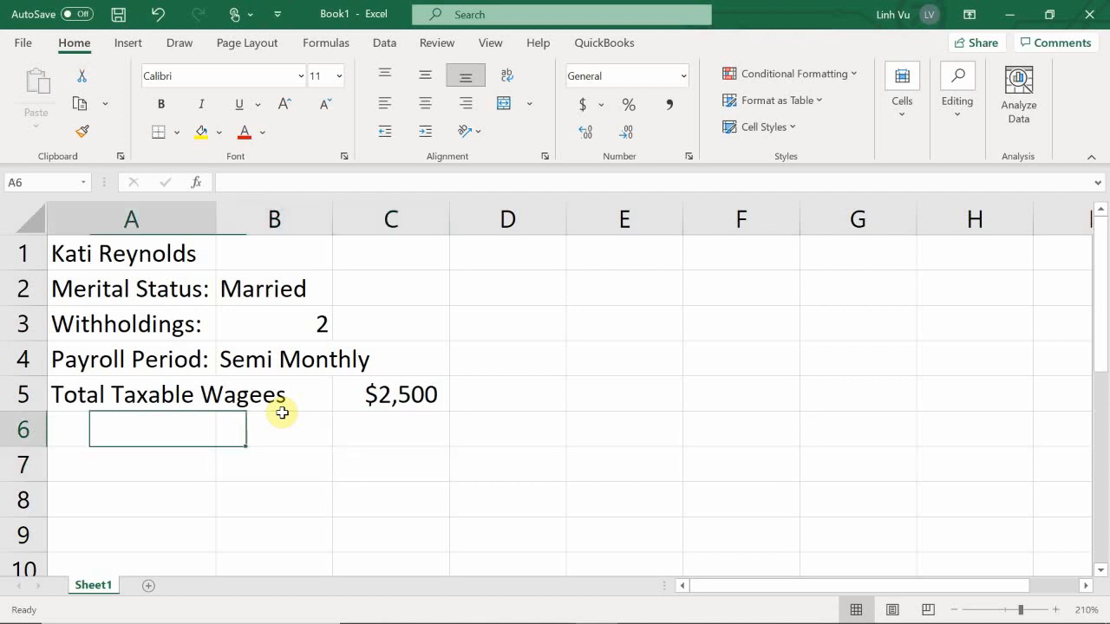
key(Right)
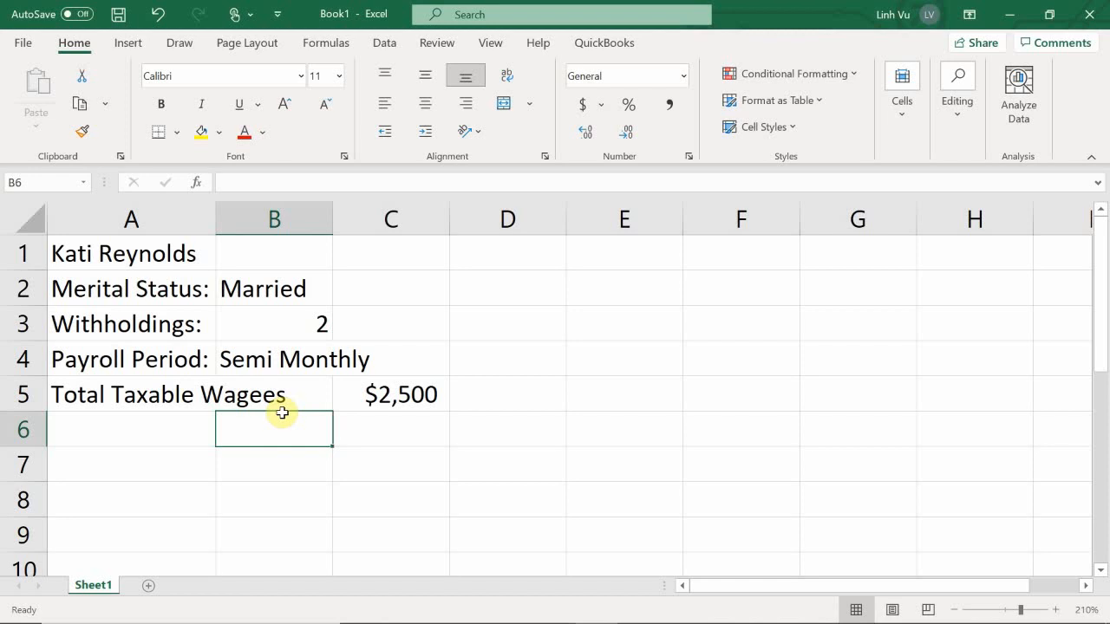
key(Left)
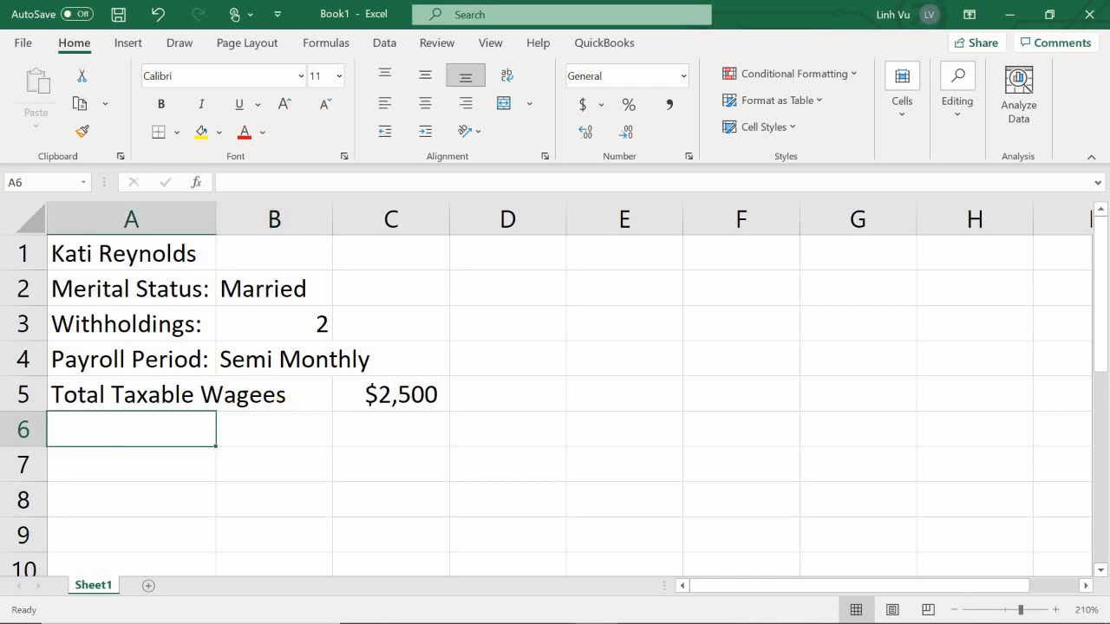
Bring the Publication 15-T PDF back to the front at Worksheet 5's Step 1 lines.
mouse_move(592, 598)
mouse_move(508, 599)
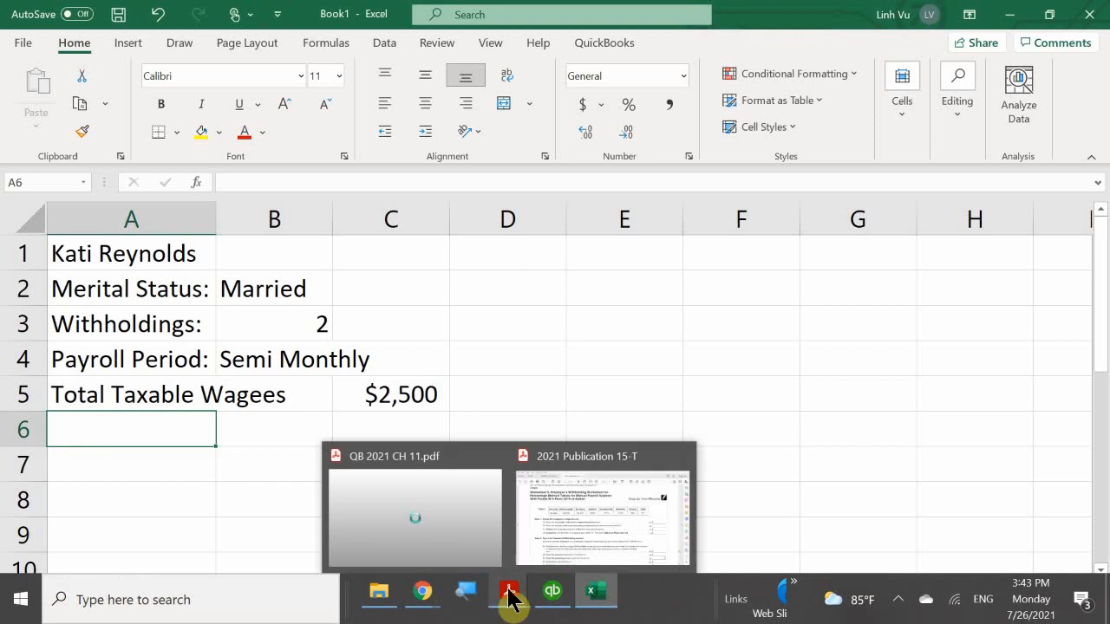
click(538, 530)
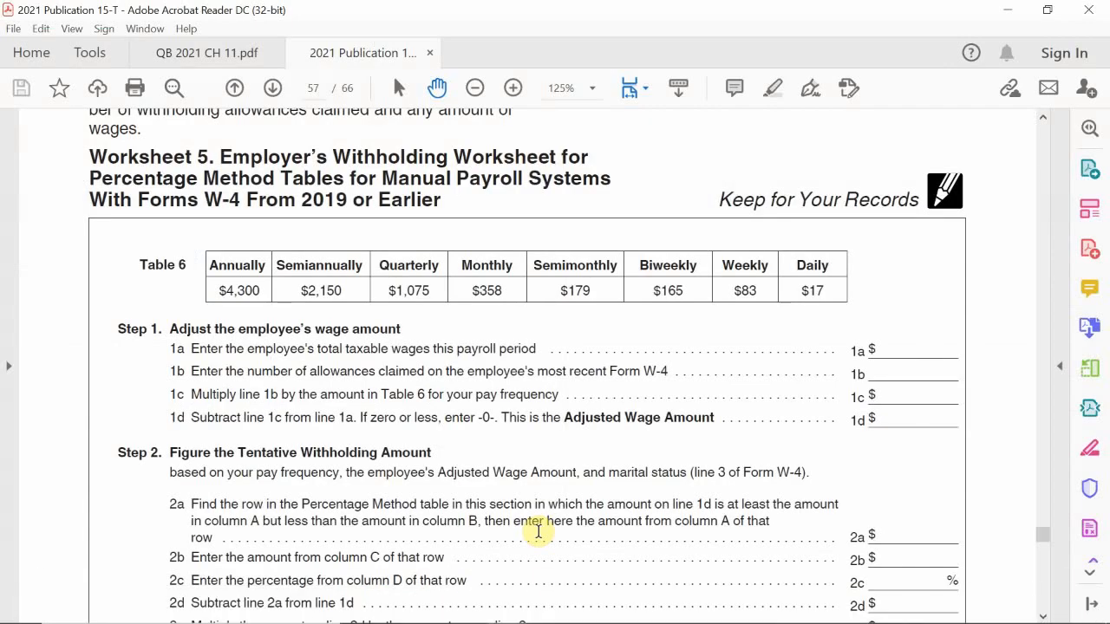
mouse_move(832, 620)
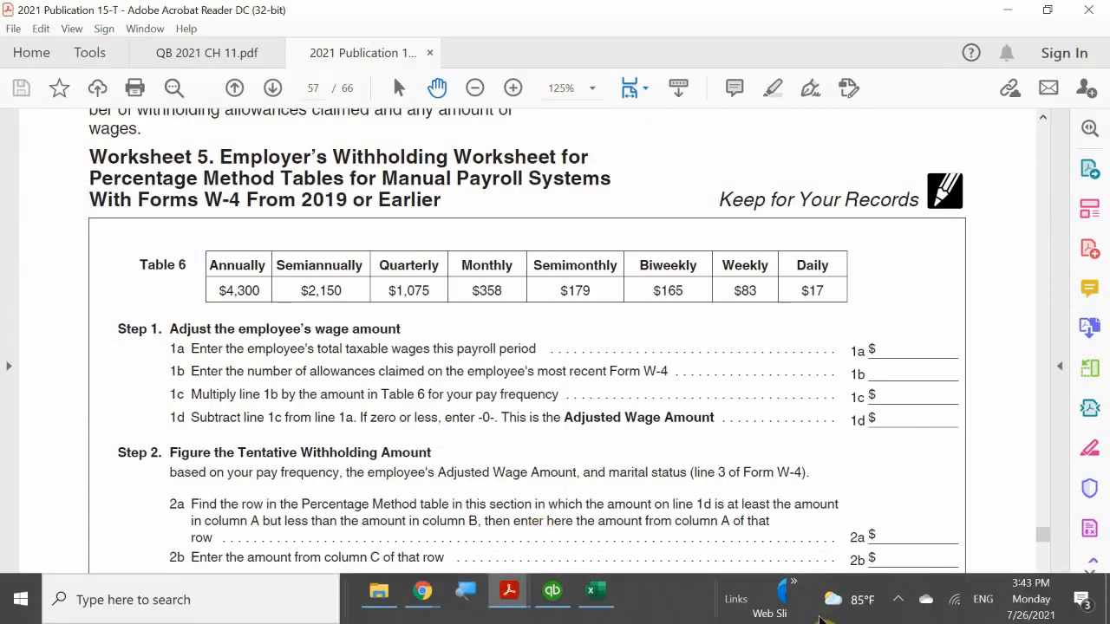
click(899, 611)
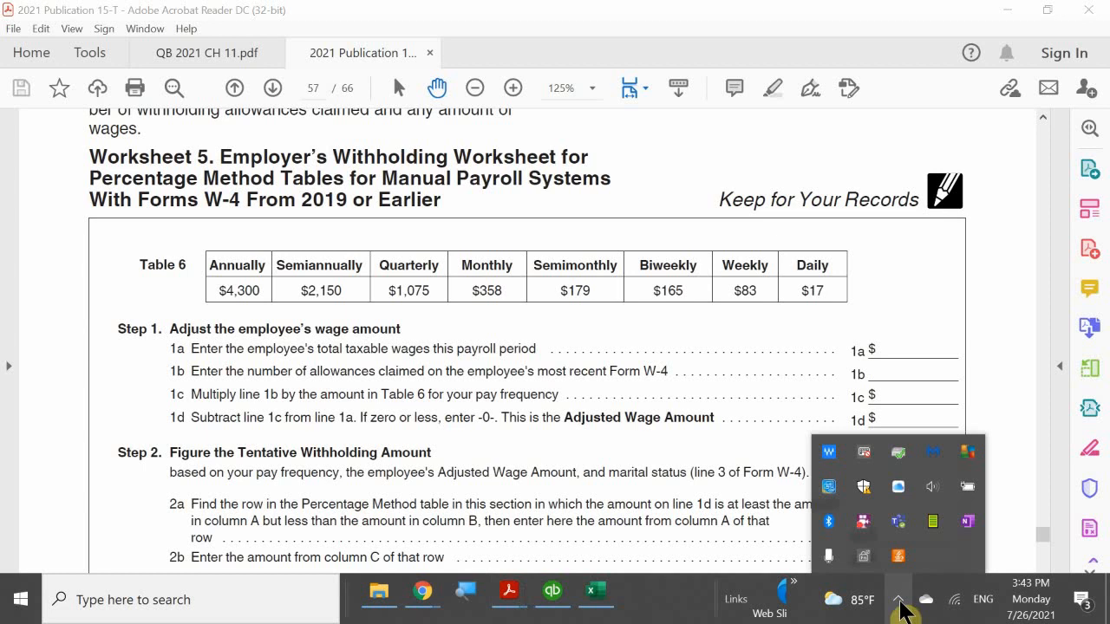
click(899, 611)
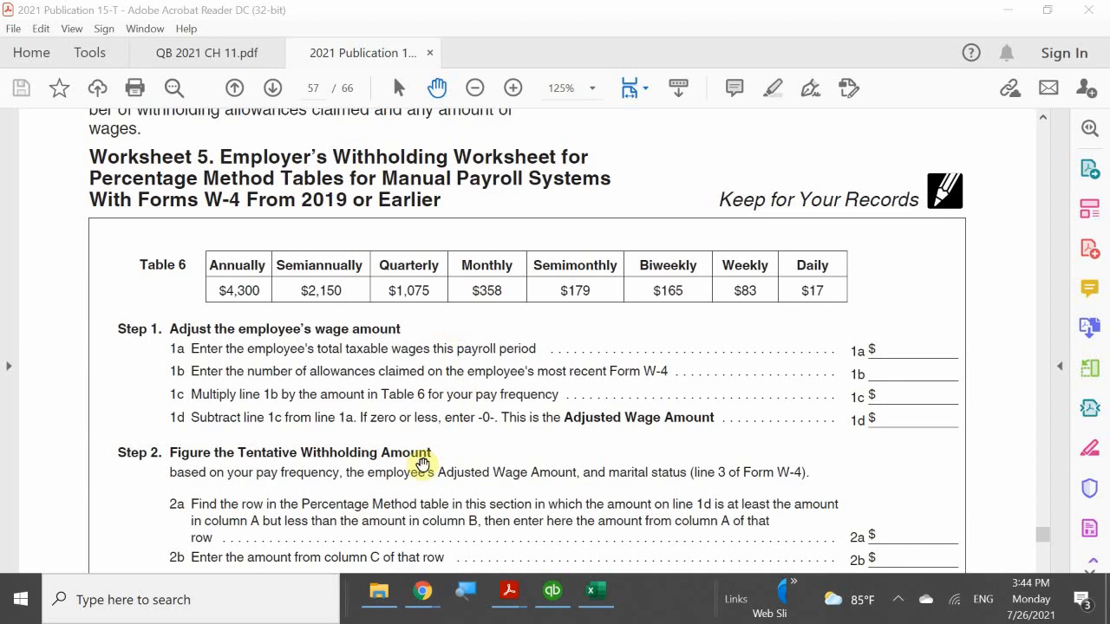
Label A6 'Total Allowances' and enter =179*2 in C6, giving 358.
mouse_move(603, 607)
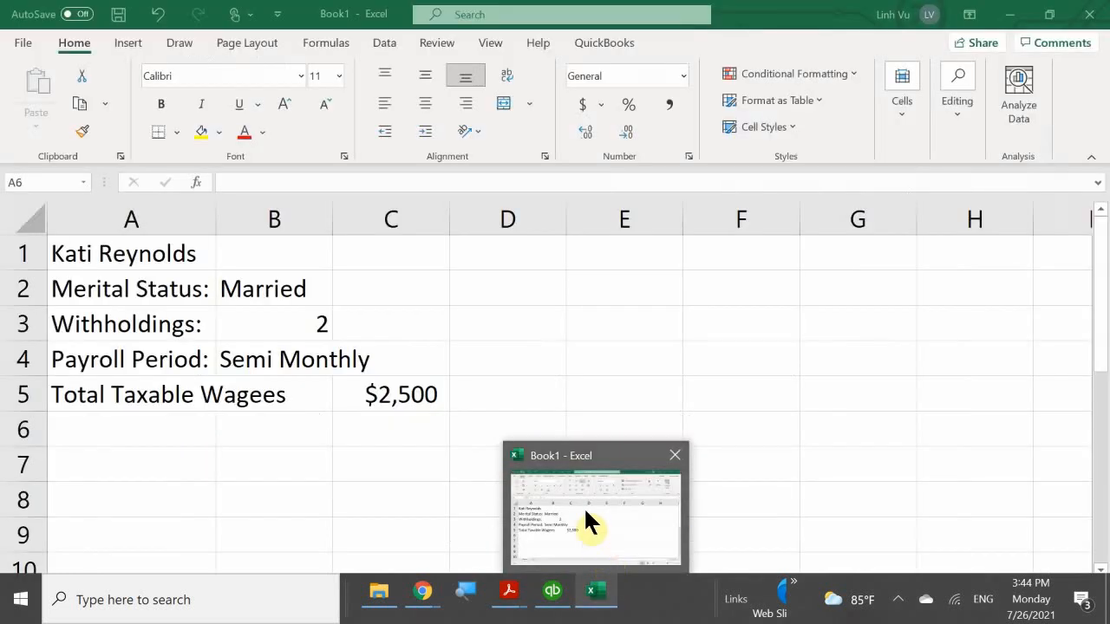
click(586, 512)
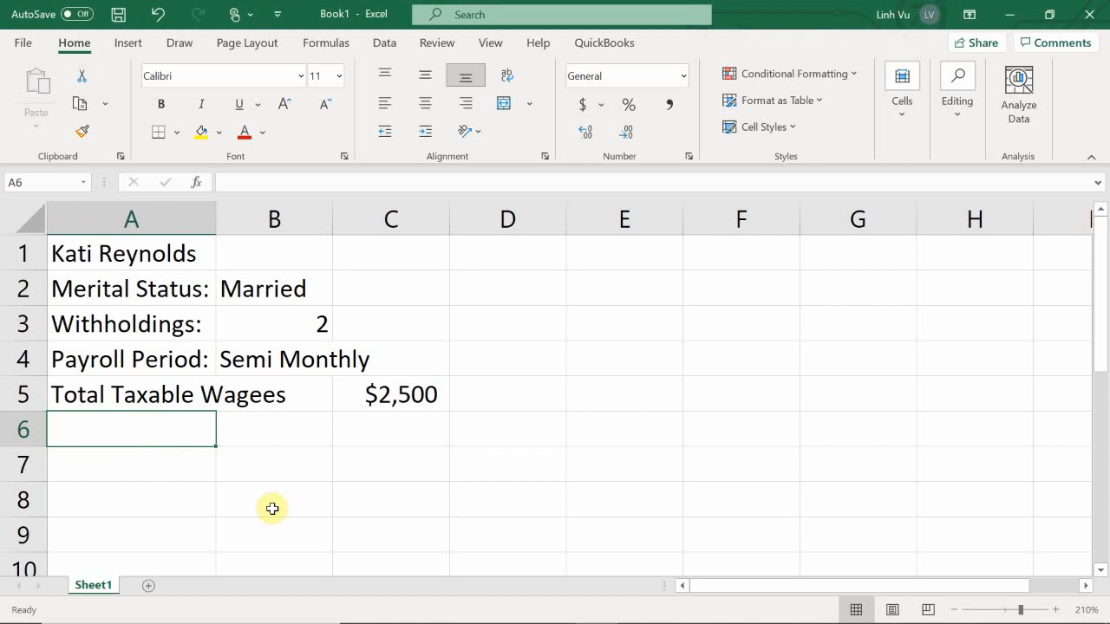
text(Total A)
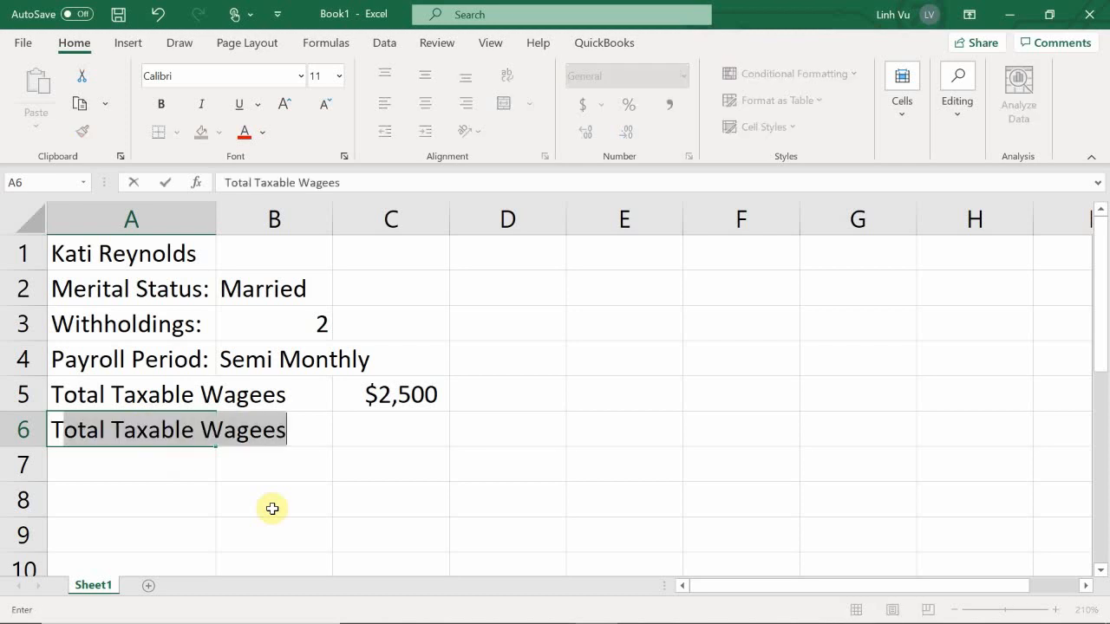
text(l)
key(BackSpace)
text(Al)
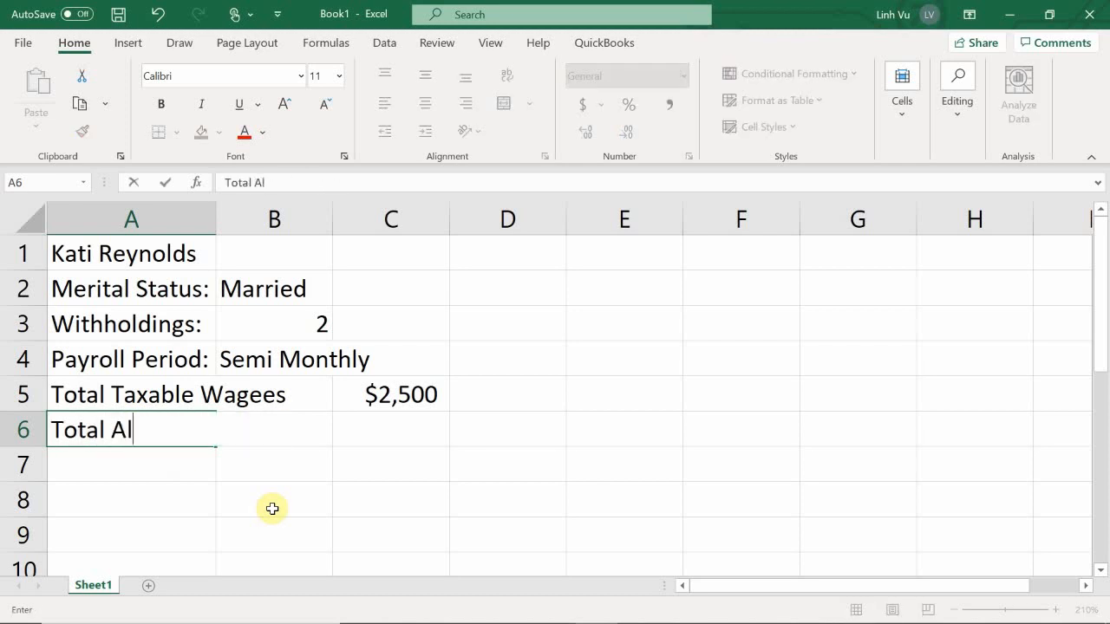
text(lowances)
key(Return)
key(Right)
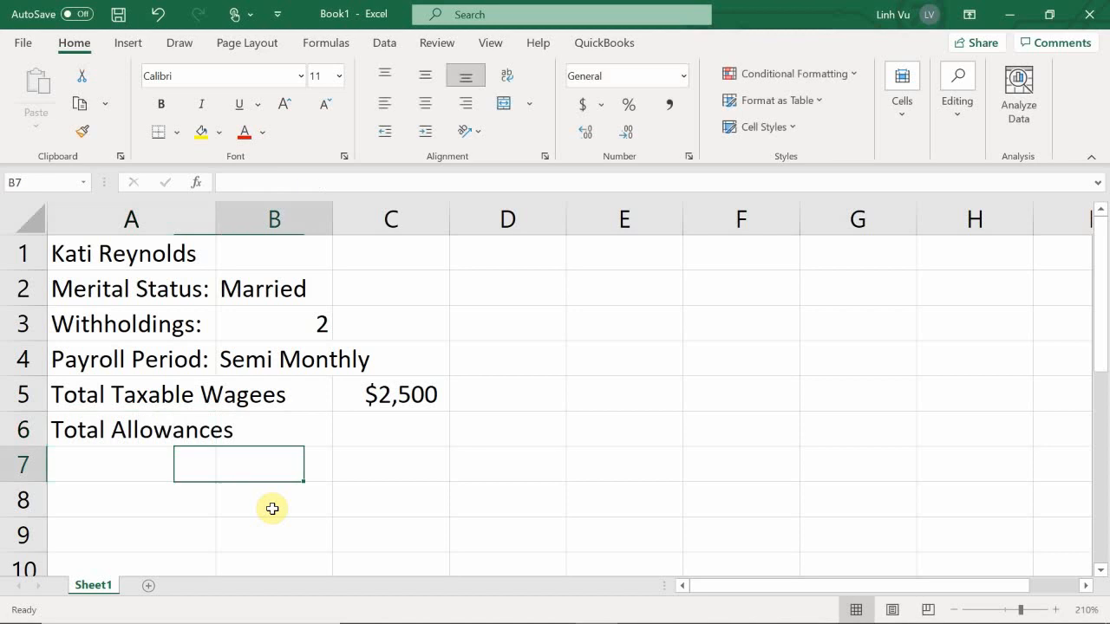
key(Up)
key(Right)
text(=)
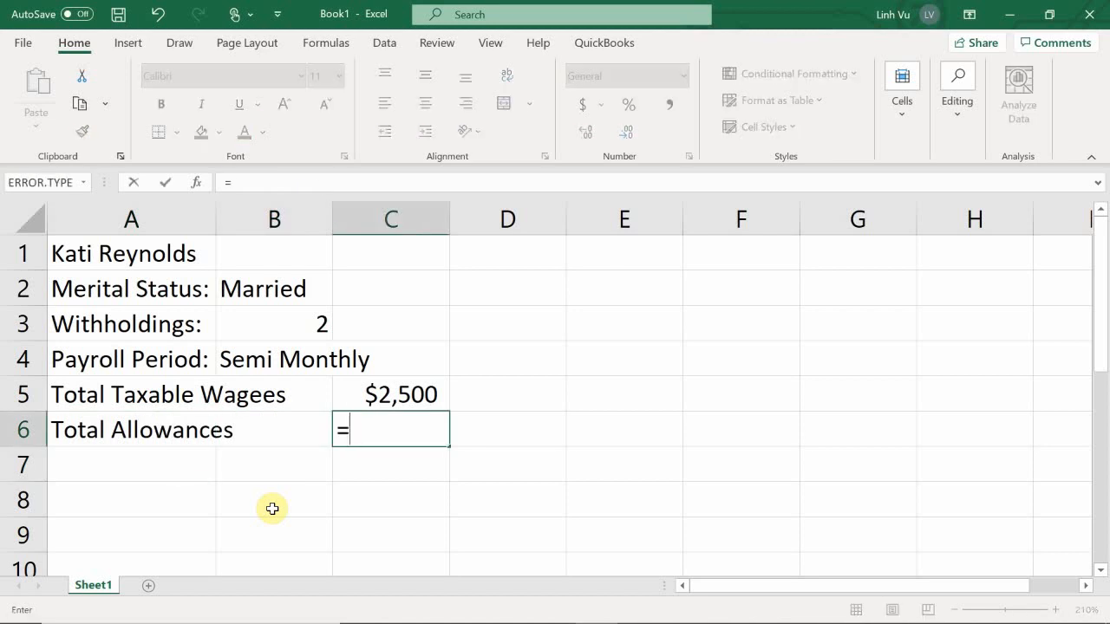
text(179*2)
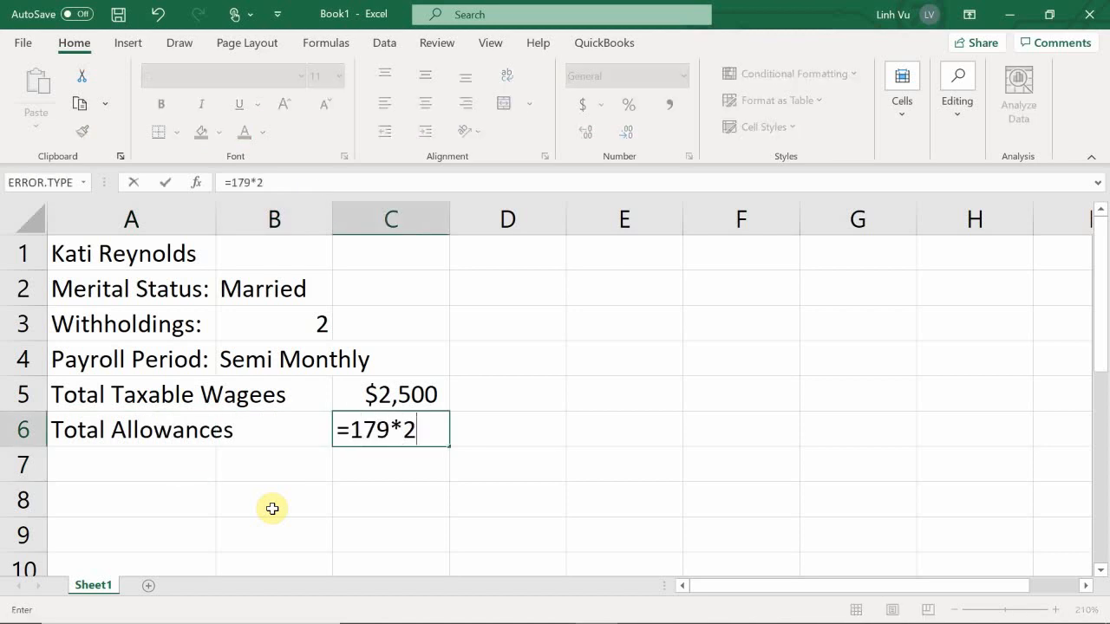
key(Return)
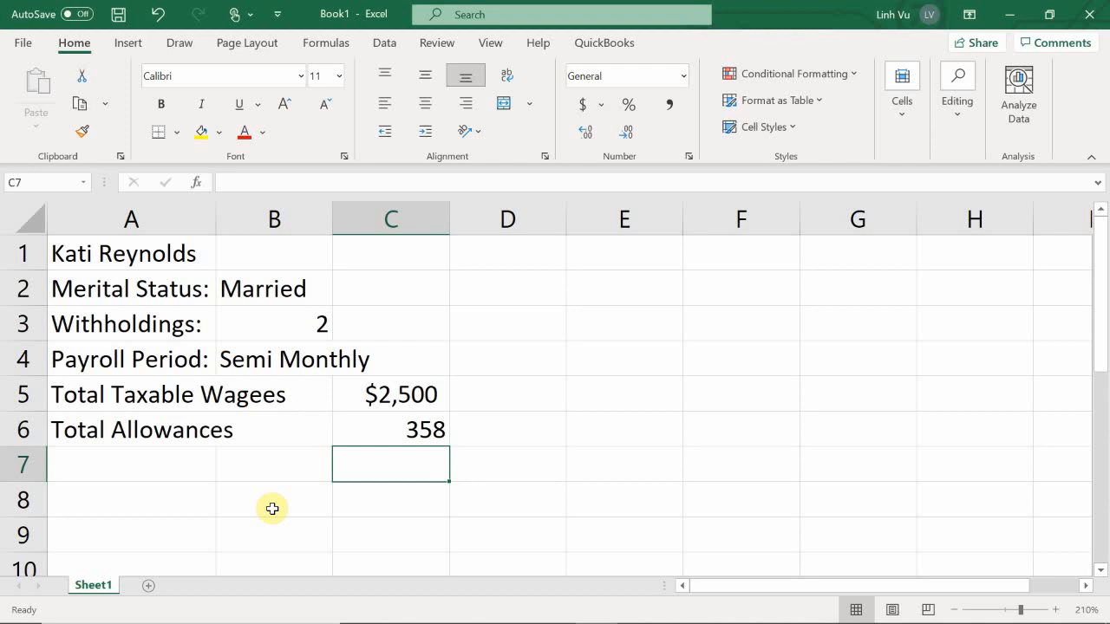
Enter the adjusted wage formula =C5-C6 in C7, giving $2,142.
text(=)
key(Up)
key(Up)
text(-)
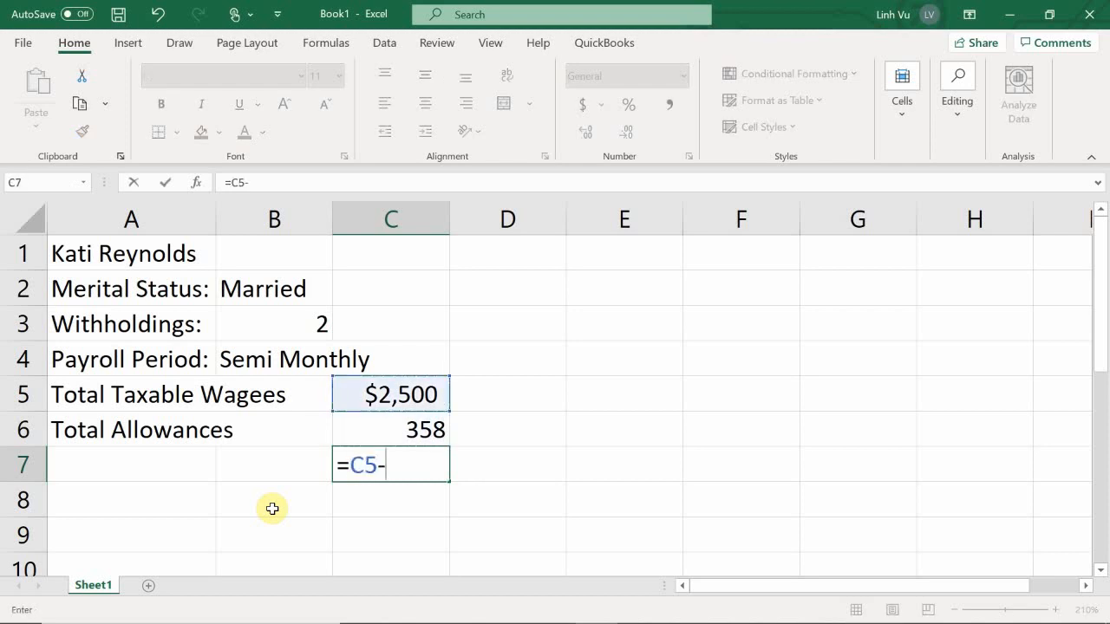
key(Up)
key(Return)
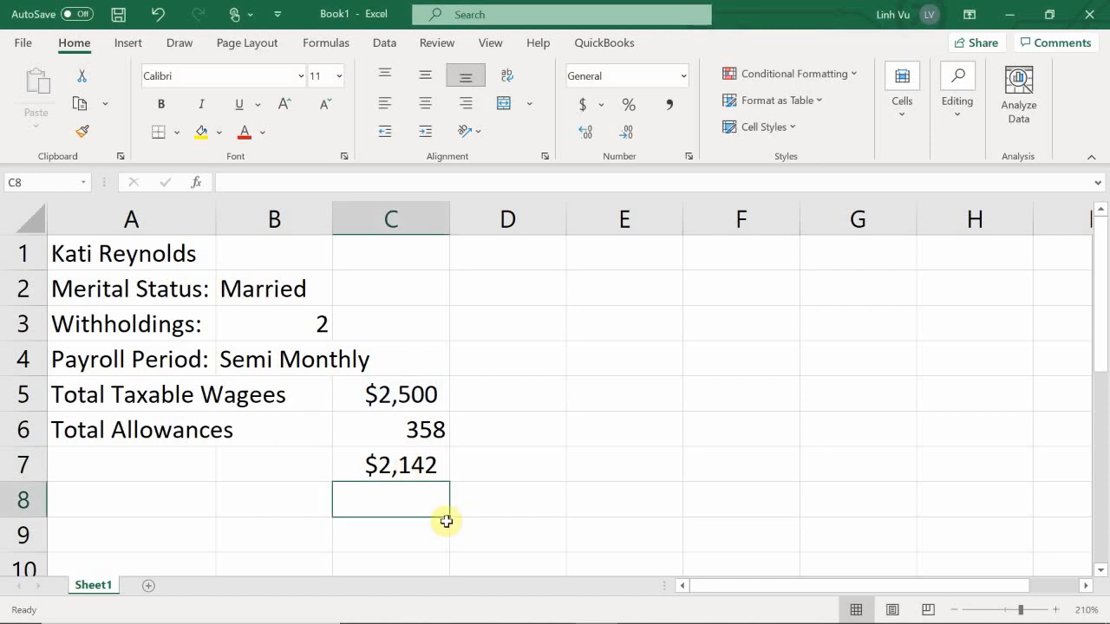
Scroll Publication 15-T past the weekly and biweekly tables to the Semimonthly Payroll Period table.
mouse_move(490, 605)
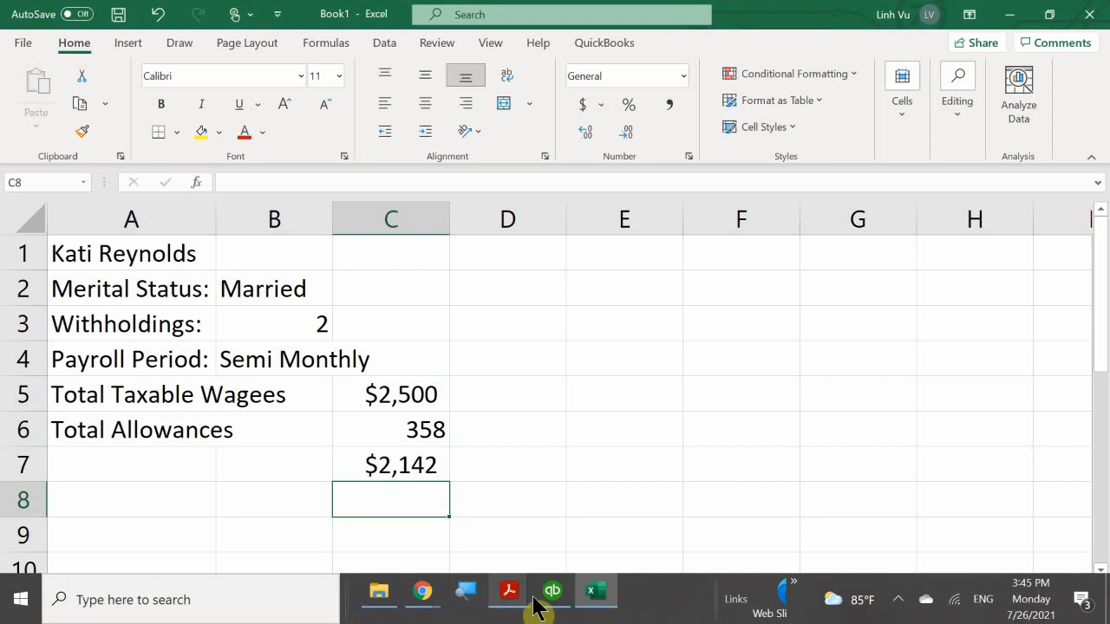
mouse_move(545, 596)
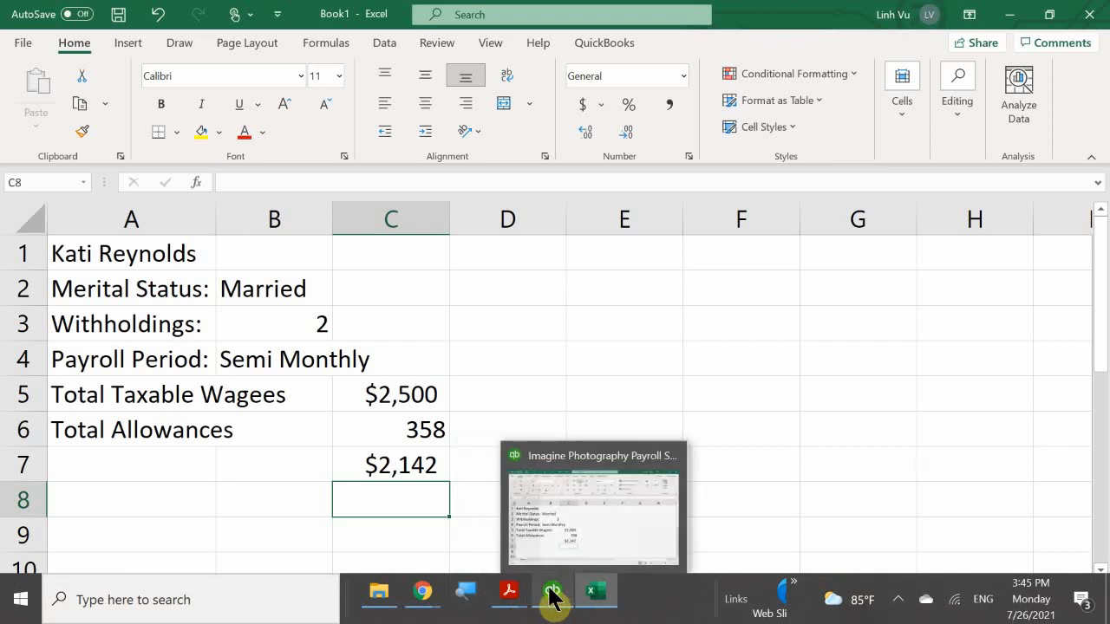
click(564, 520)
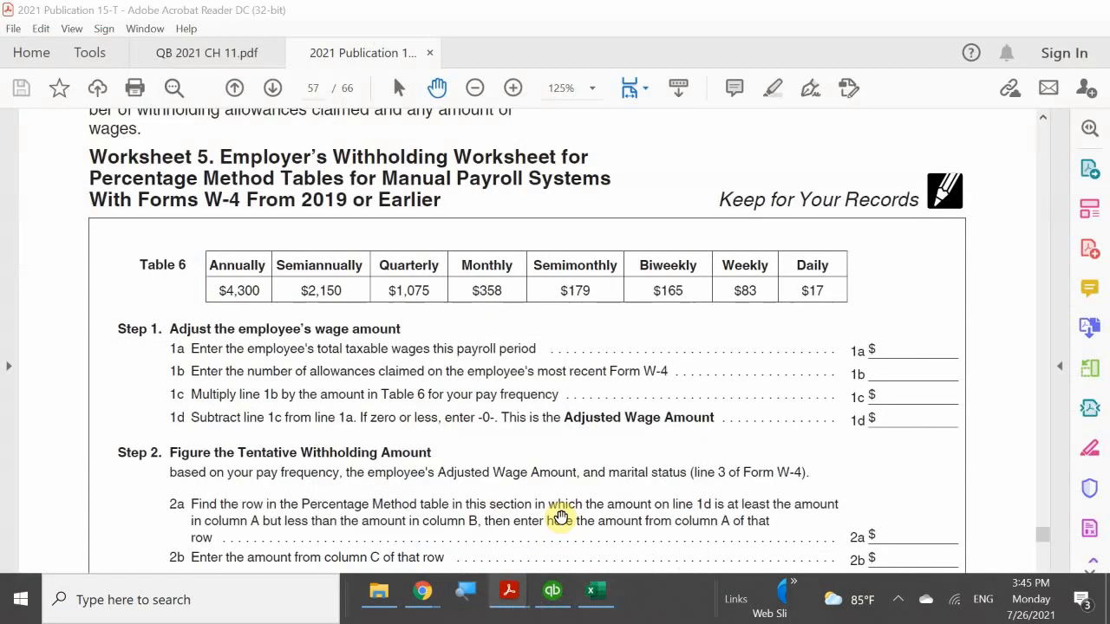
scroll(500, 417, down, 5)
scroll(499, 386, down, 10)
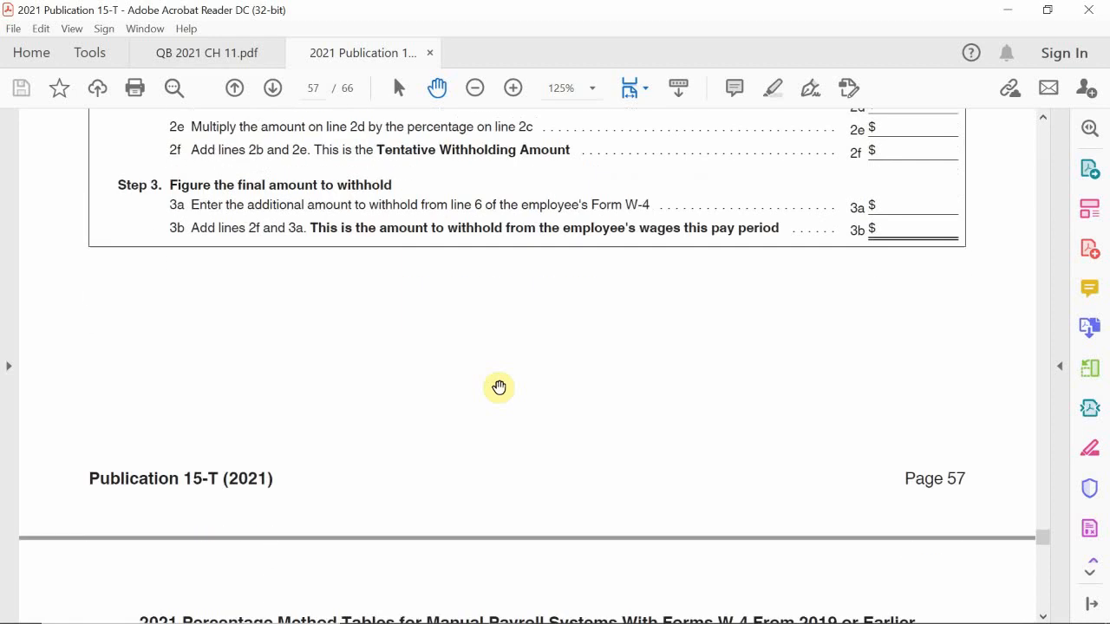
scroll(499, 386, down, 3)
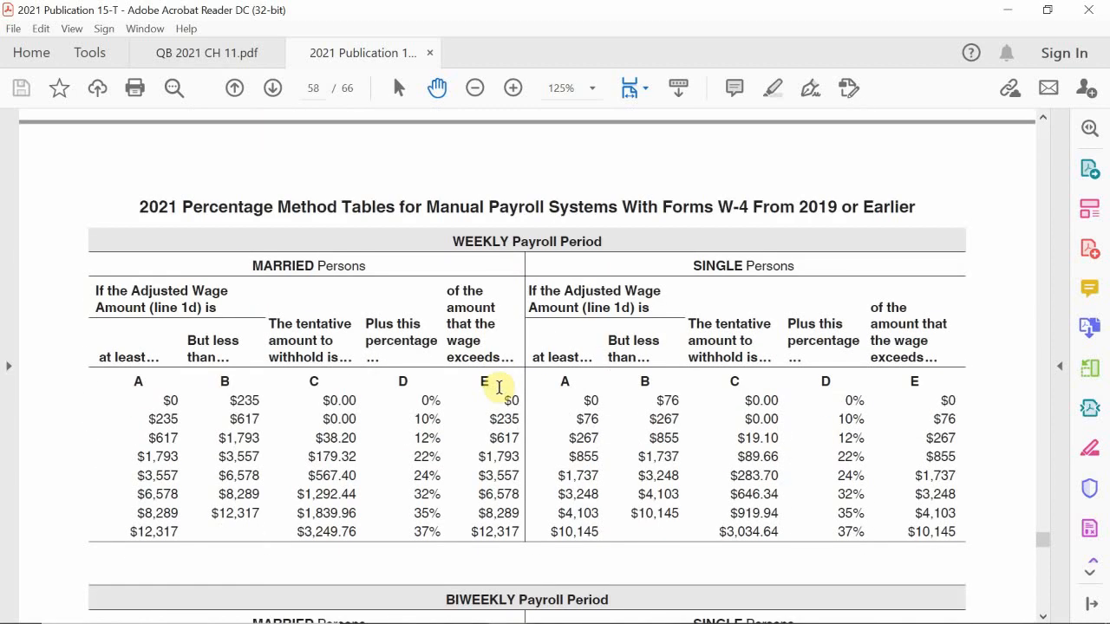
scroll(513, 338, down, 9)
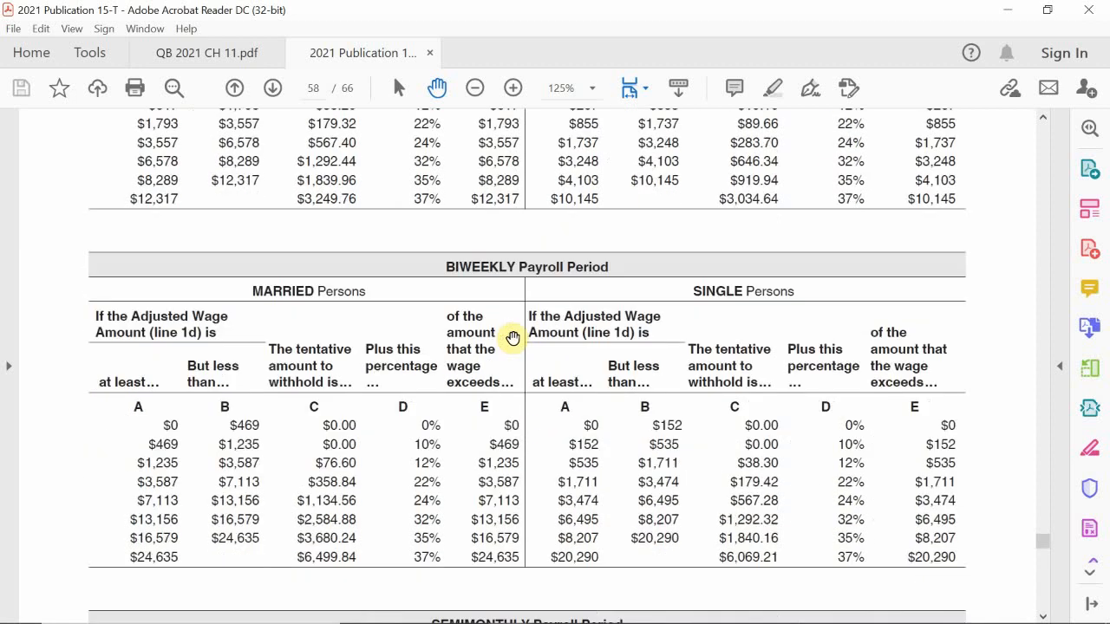
scroll(513, 338, down, 8)
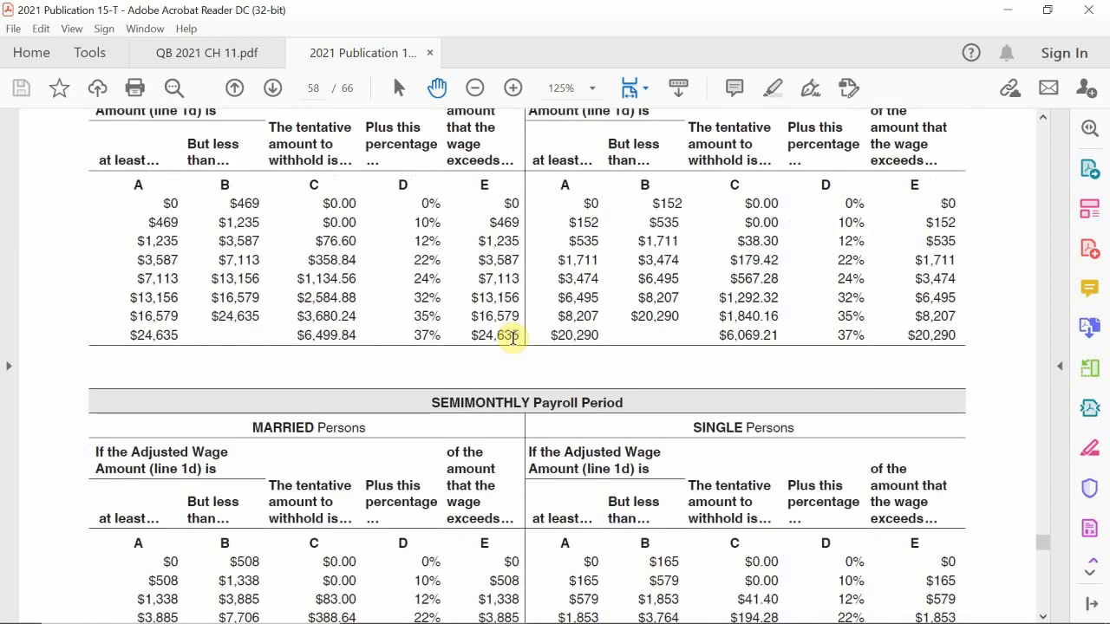
scroll(513, 337, down, 2)
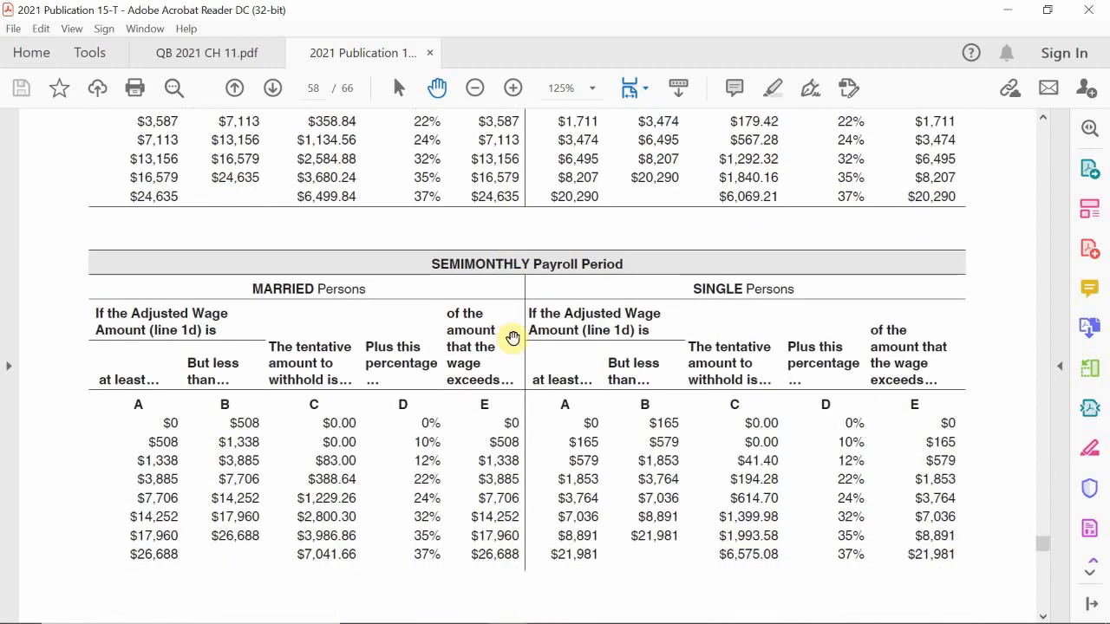
scroll(513, 337, down, 1)
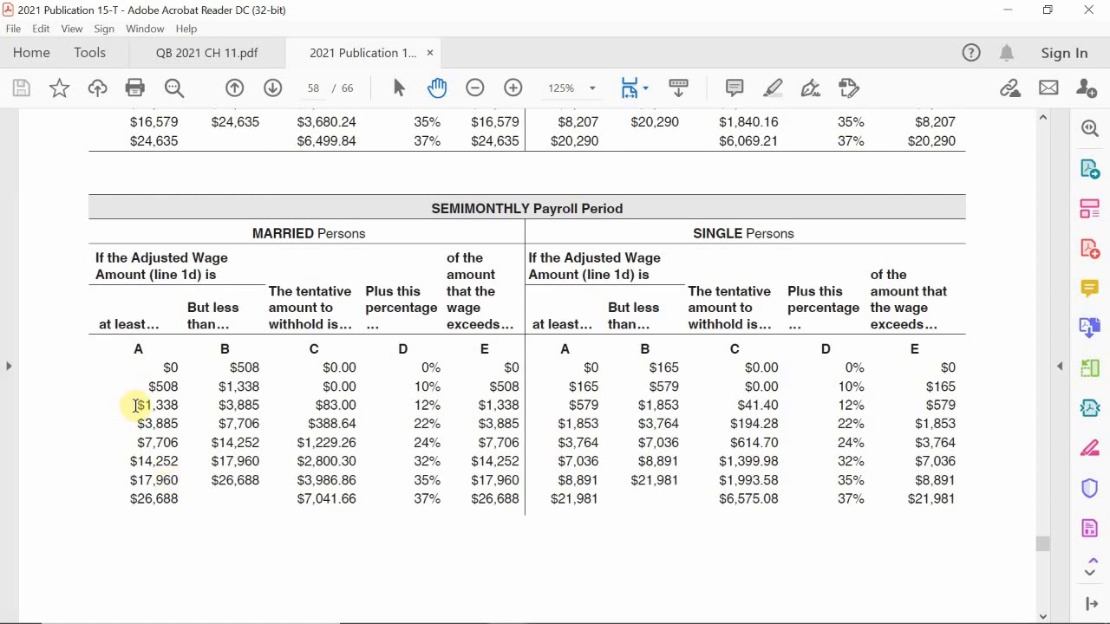
Highlight the married $1,338–$3,885 row, showing $83.00 plus 12% over $1,338.
drag(135, 404, 256, 410)
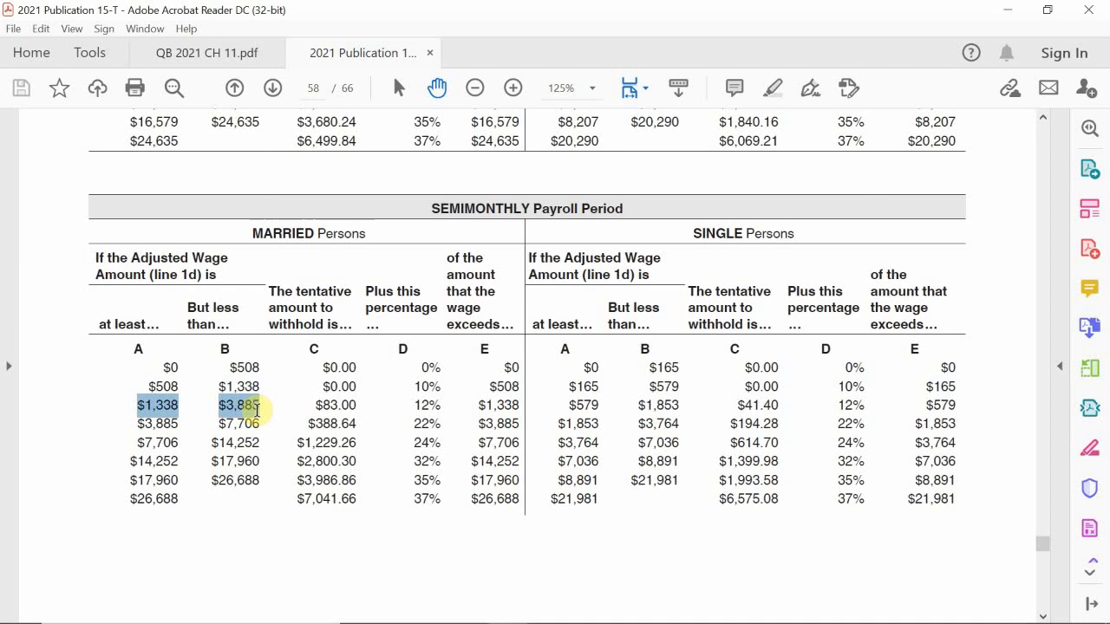
drag(256, 410, 504, 407)
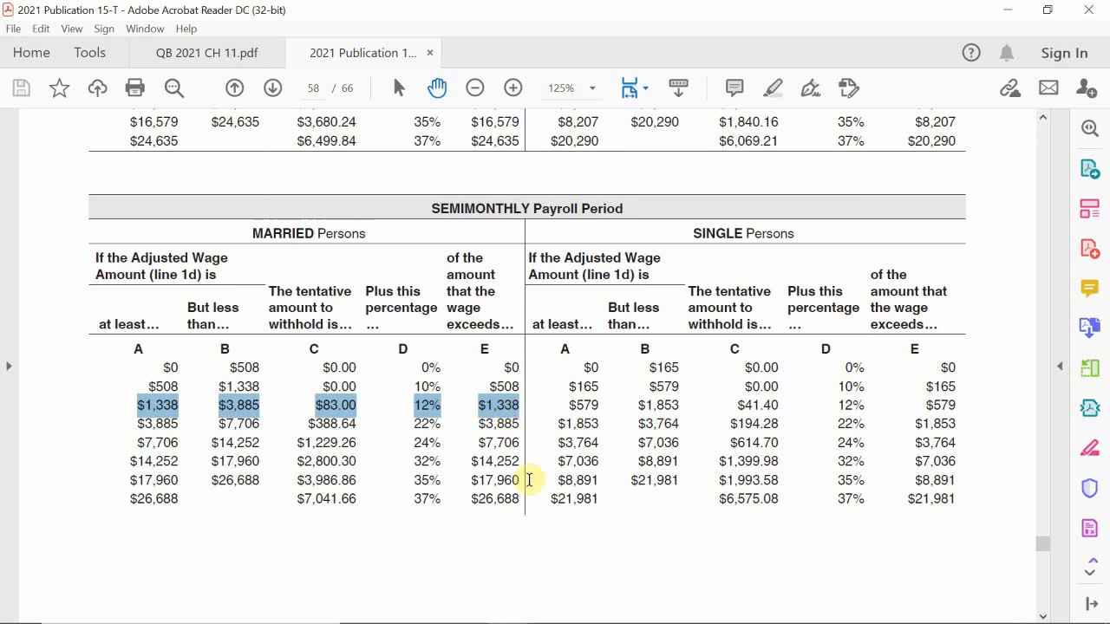
Enter the bracket values 1338, 12% and 83 into cells B8, B9 and B10.
click(595, 598)
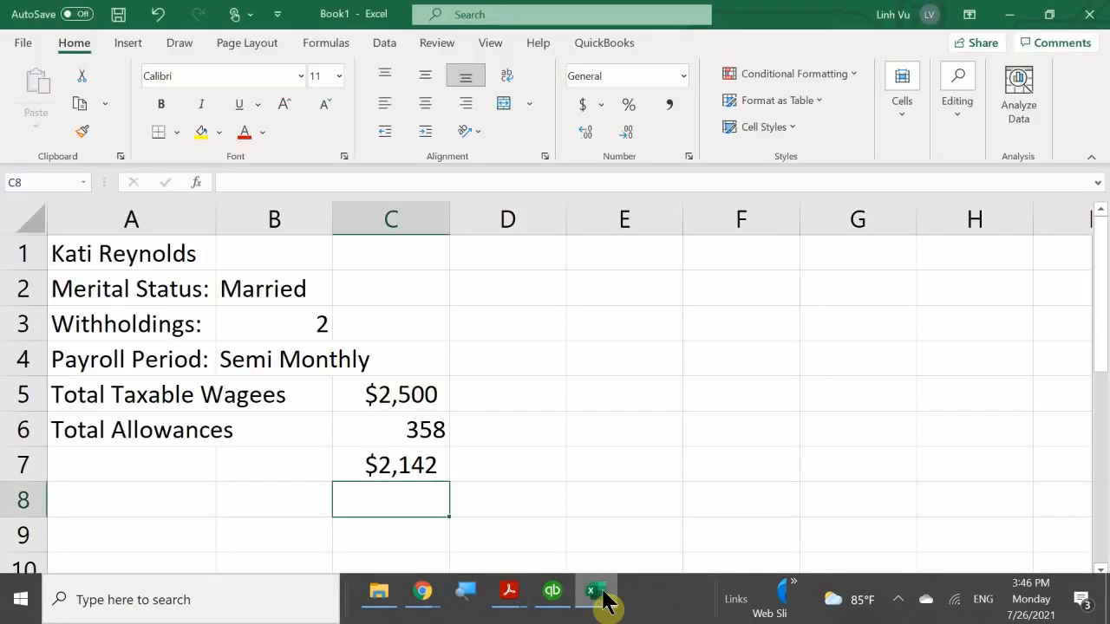
scroll(222, 419, down, 1)
scroll(221, 418, down, 1)
click(255, 399)
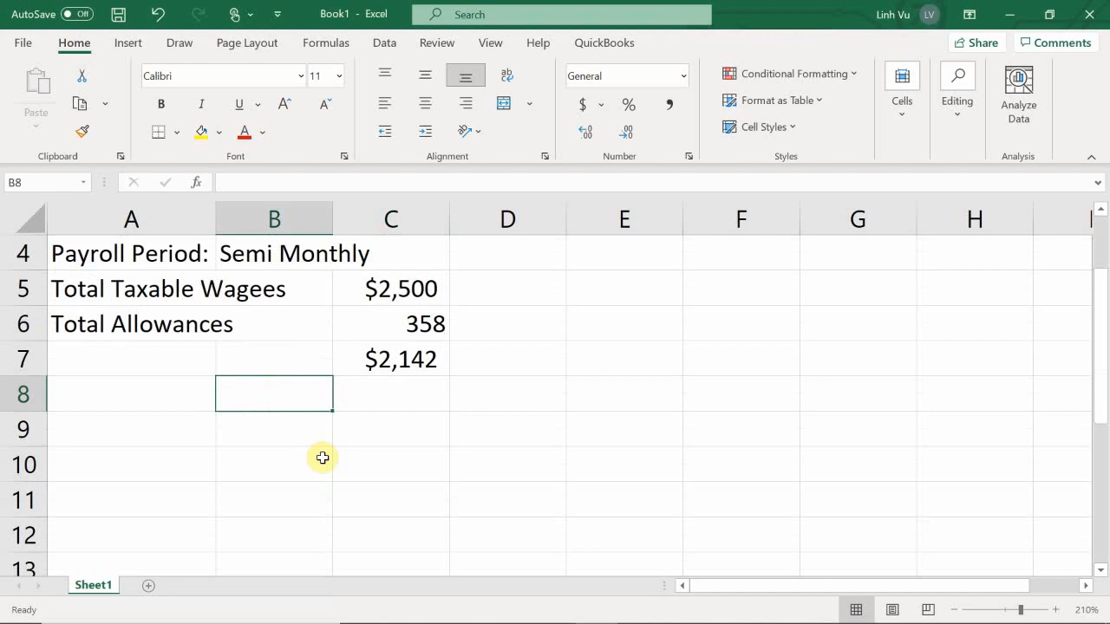
text(1338)
key(Return)
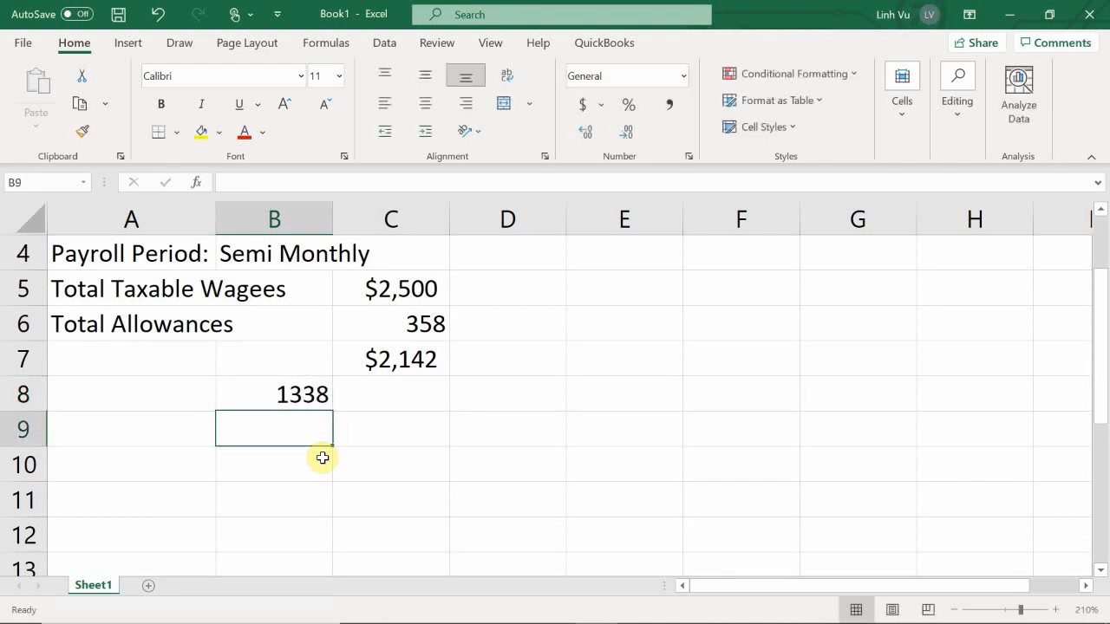
text(12%)
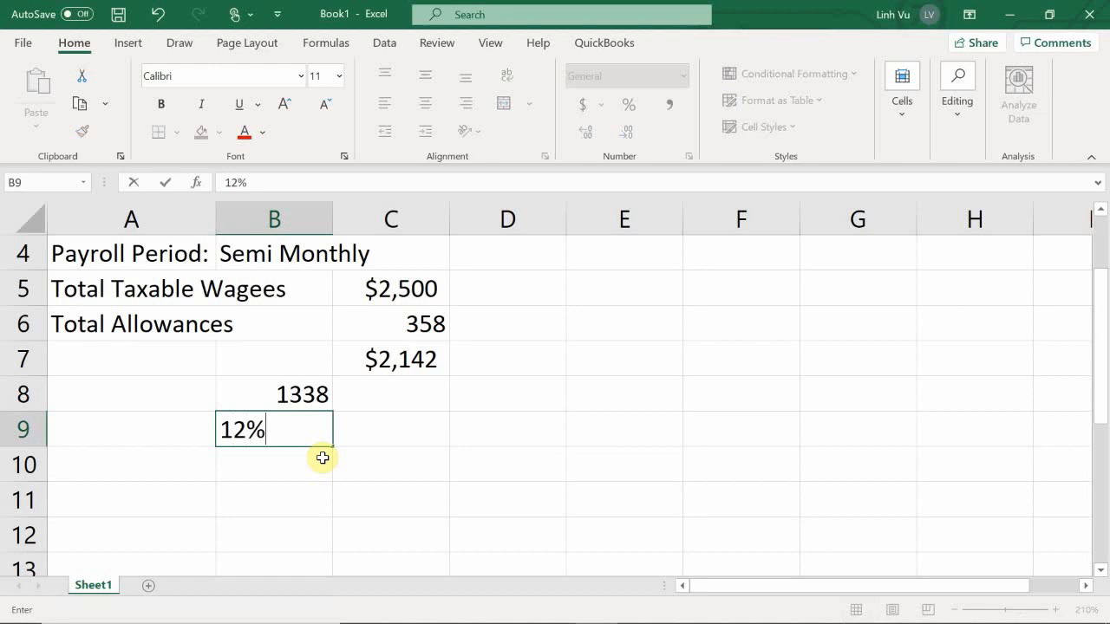
key(Return)
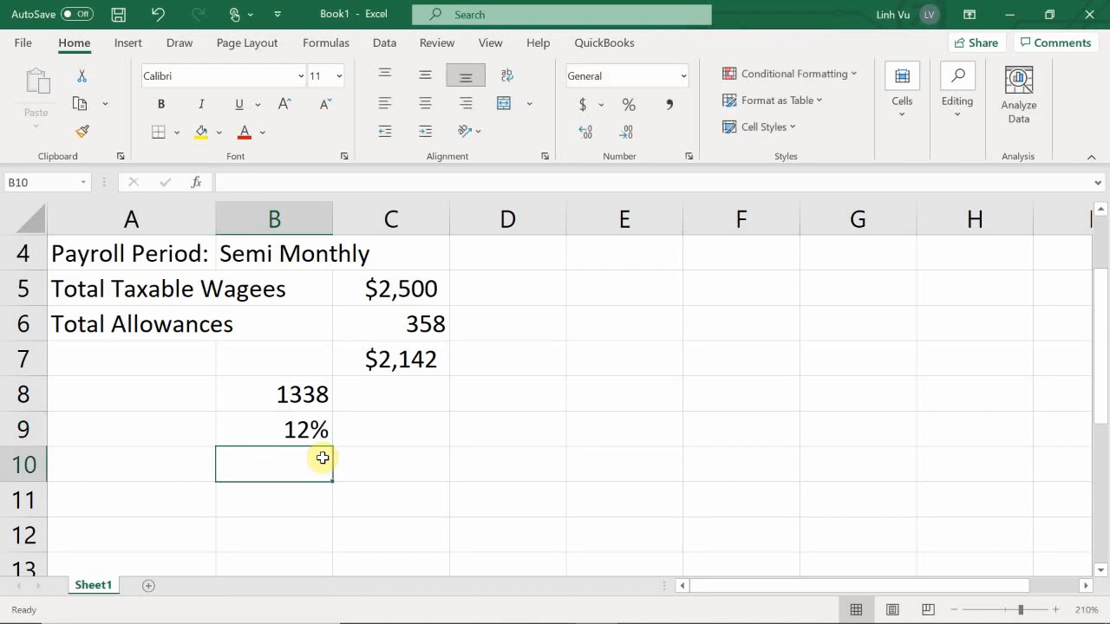
text(83)
key(Return)
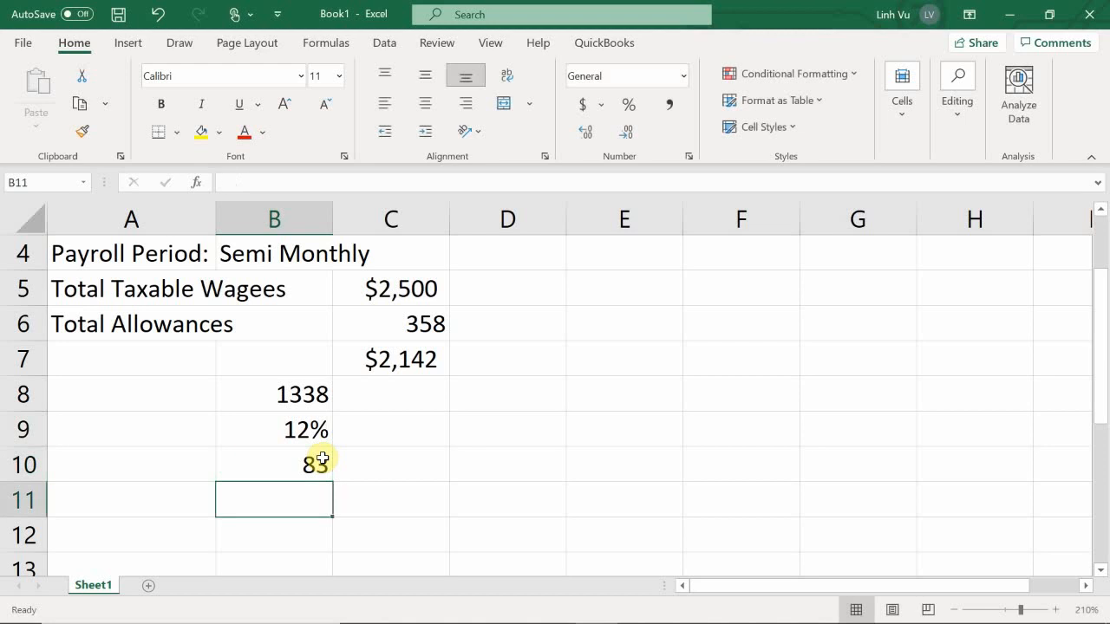
key(Right)
key(Right)
key(Up)
key(Up)
key(Up)
key(Left)
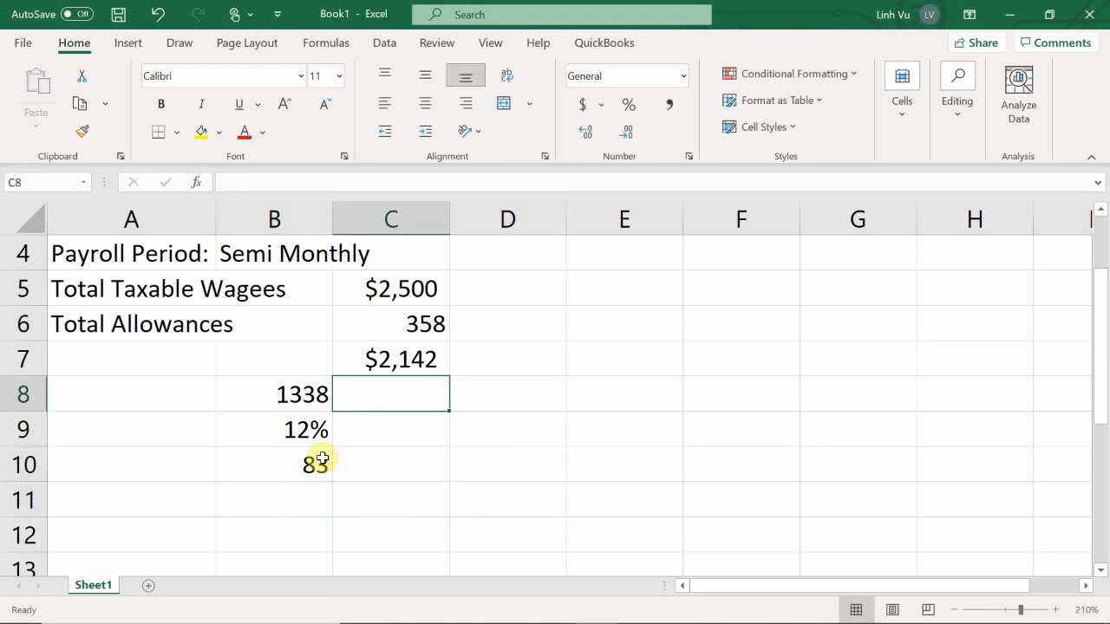
Enter =C7-B8 in C8, giving $804 above the bracket floor.
text(=)
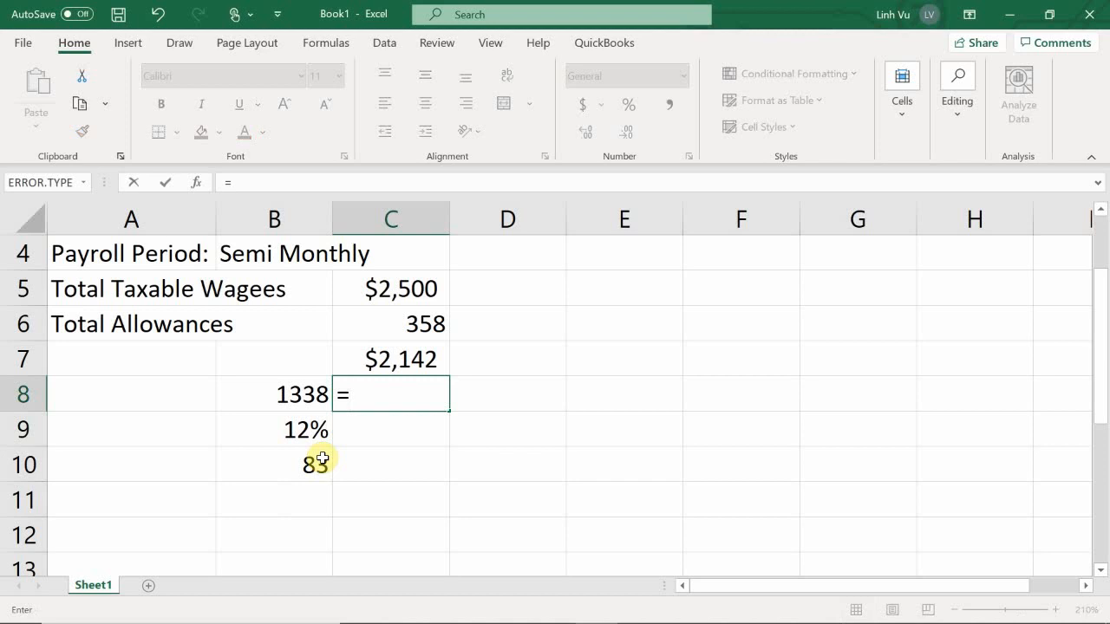
key(Up)
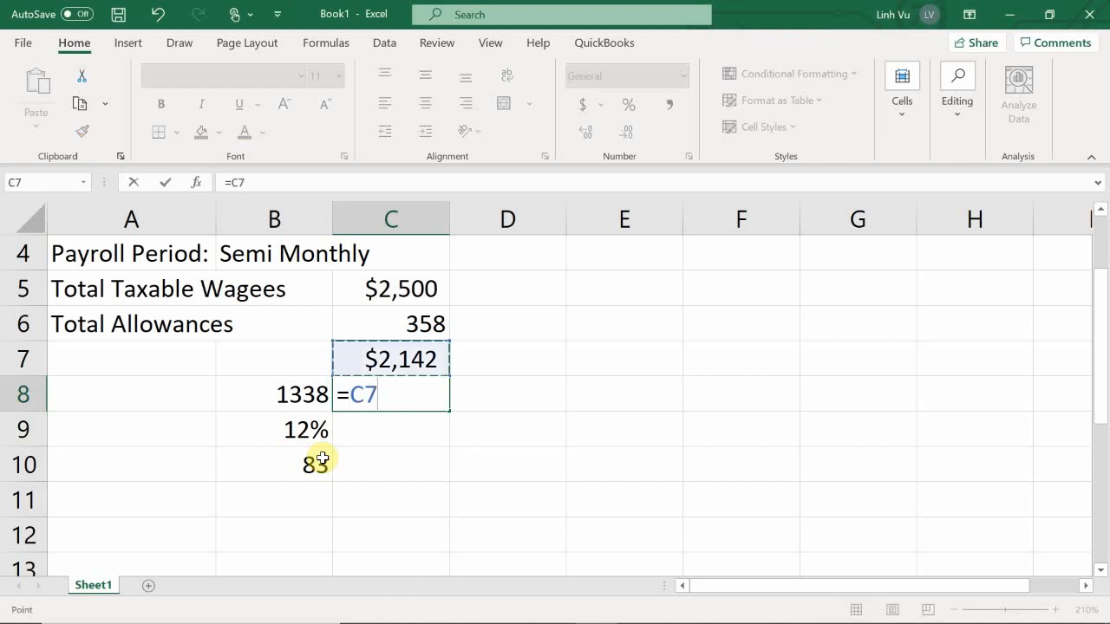
text(-)
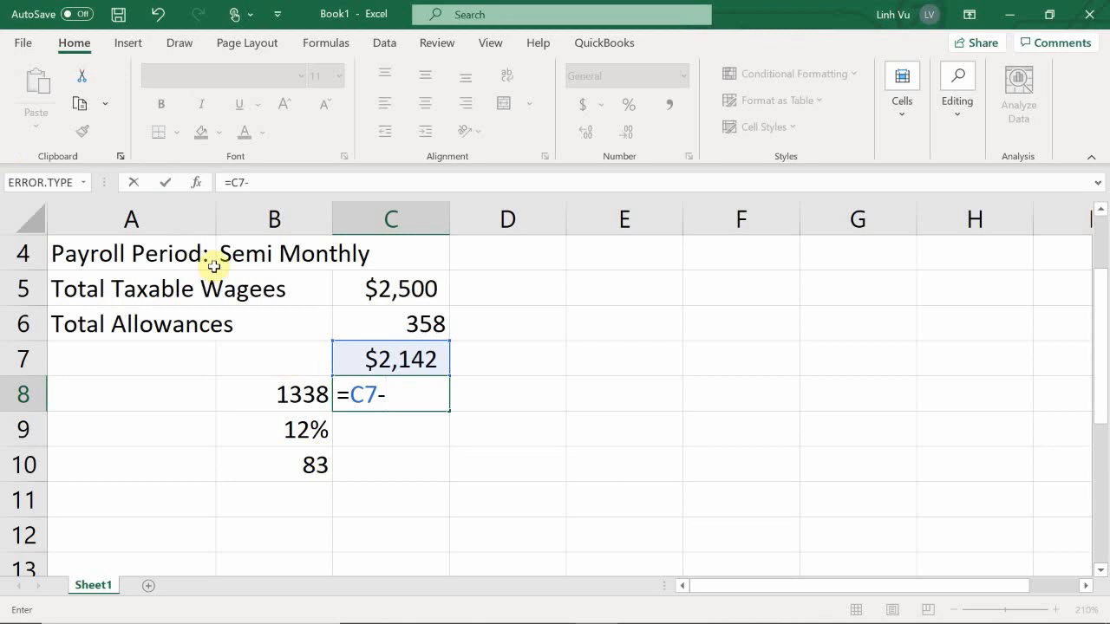
click(298, 394)
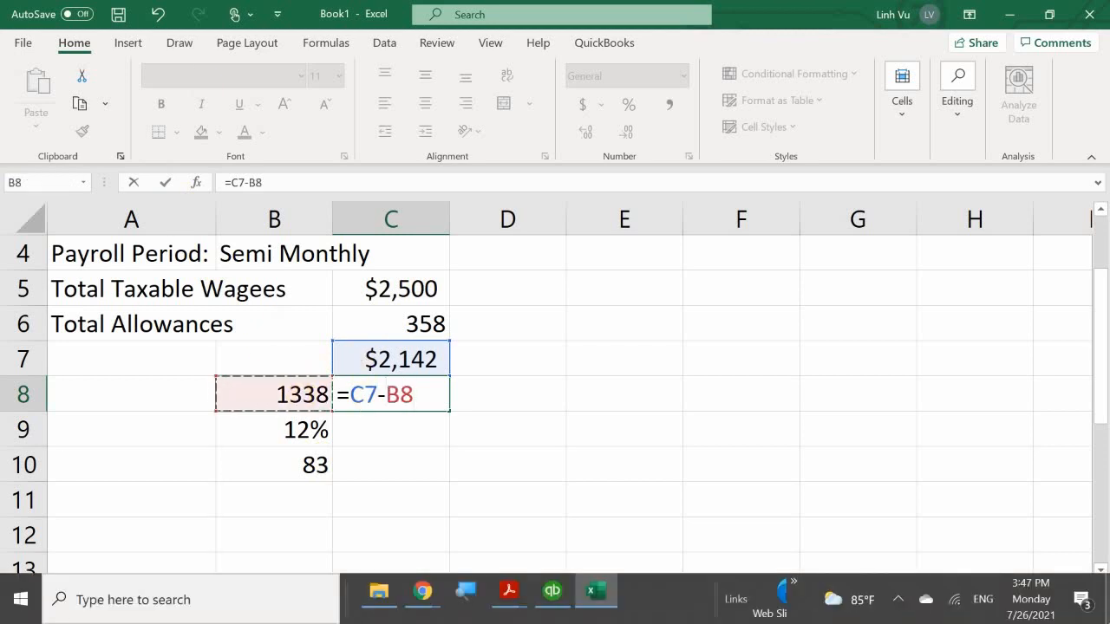
key(Return)
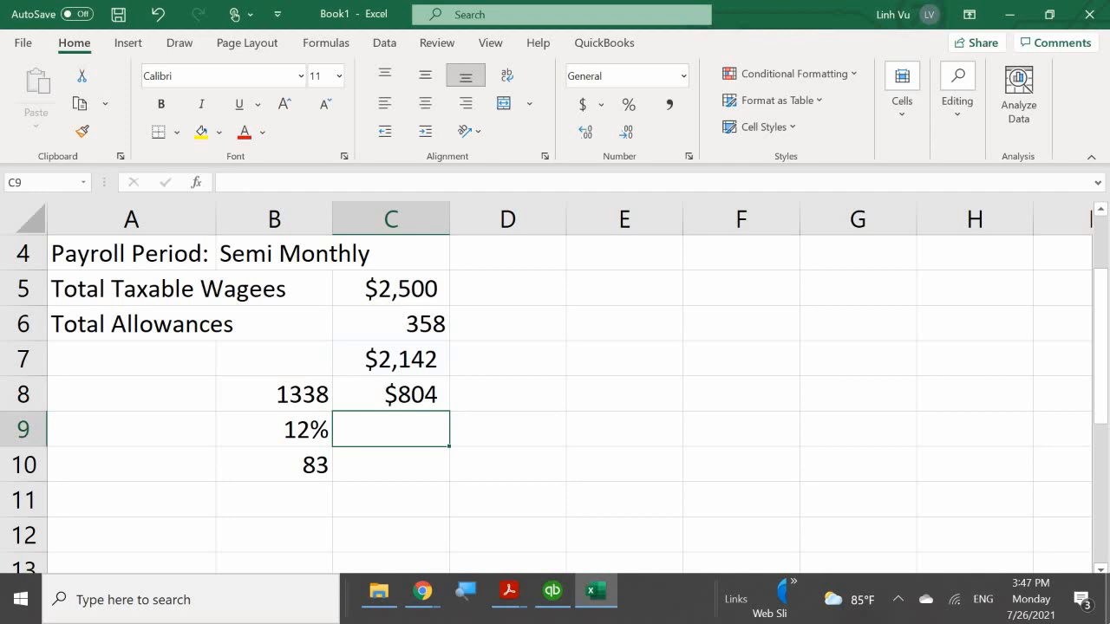
Enter =ROUND(C8*B9,2) in C9, giving 96.48.
text(=)
key(Up)
key(BackSpace)
key(BackSpace)
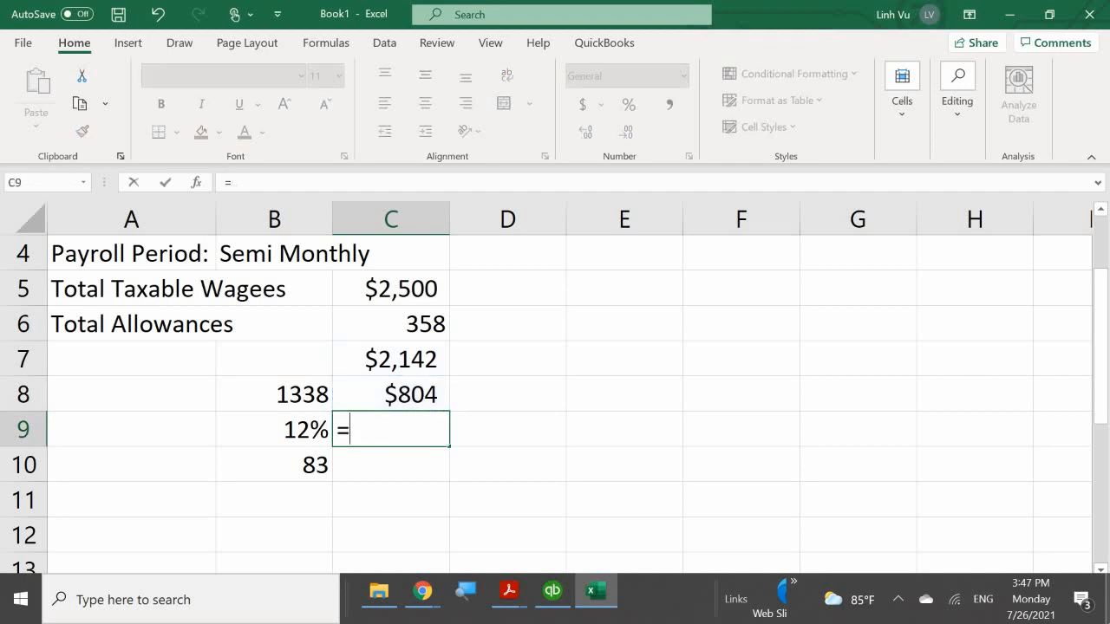
text(round()
key(Up)
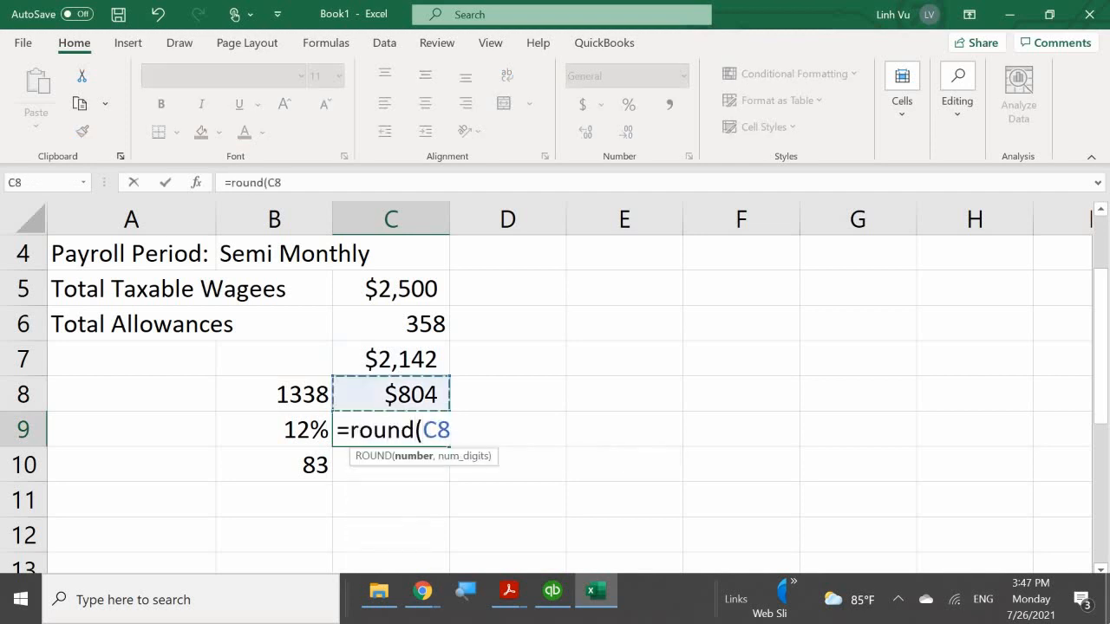
text(*)
key(Left)
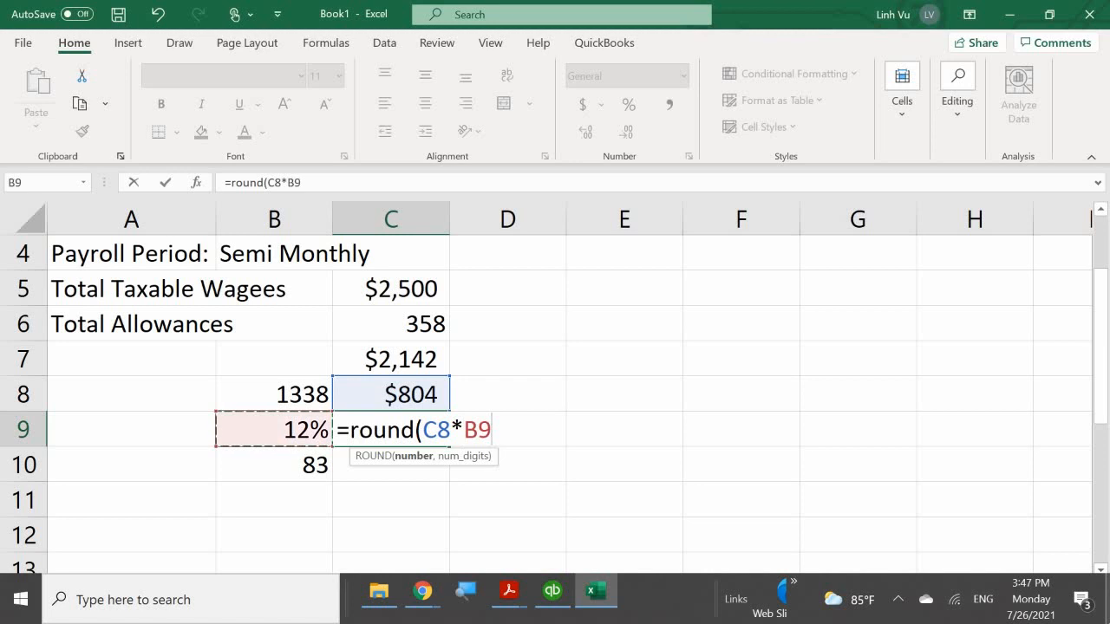
text(n)
key(BackSpace)
text(,)
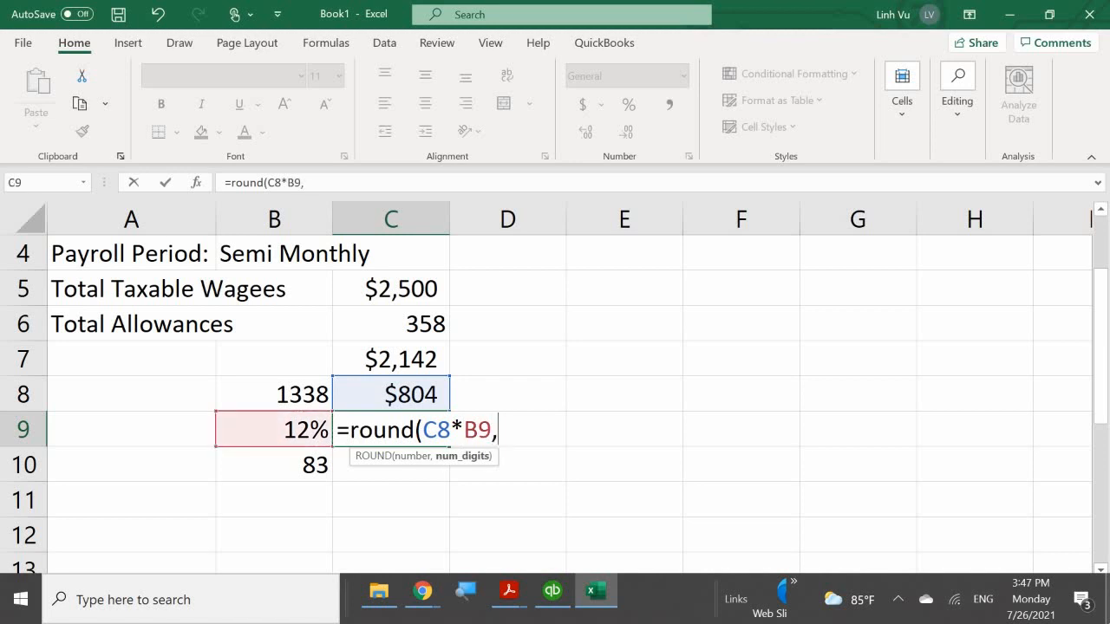
text(2)
key(Return)
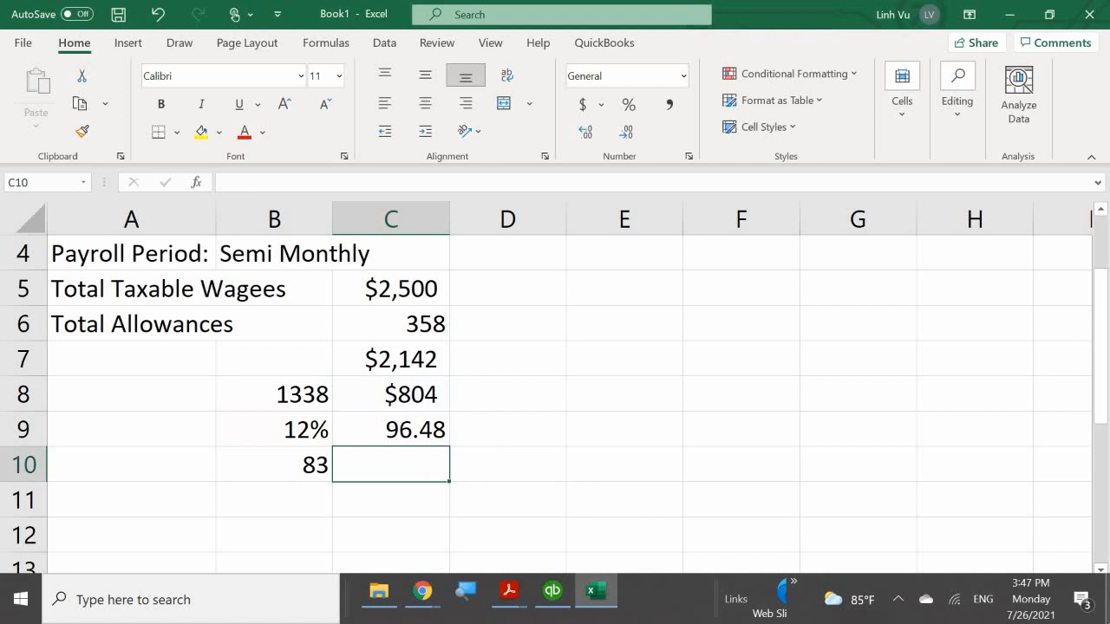
Start the formula =C9+B10 in C10.
text(=)
key(Up)
text(+)
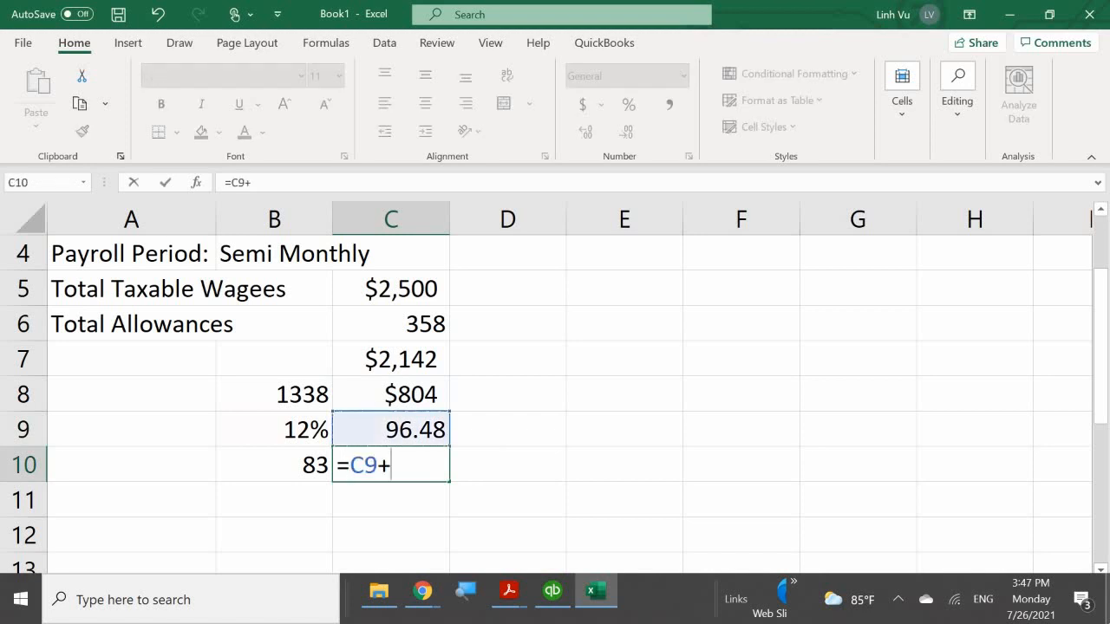
key(Left)
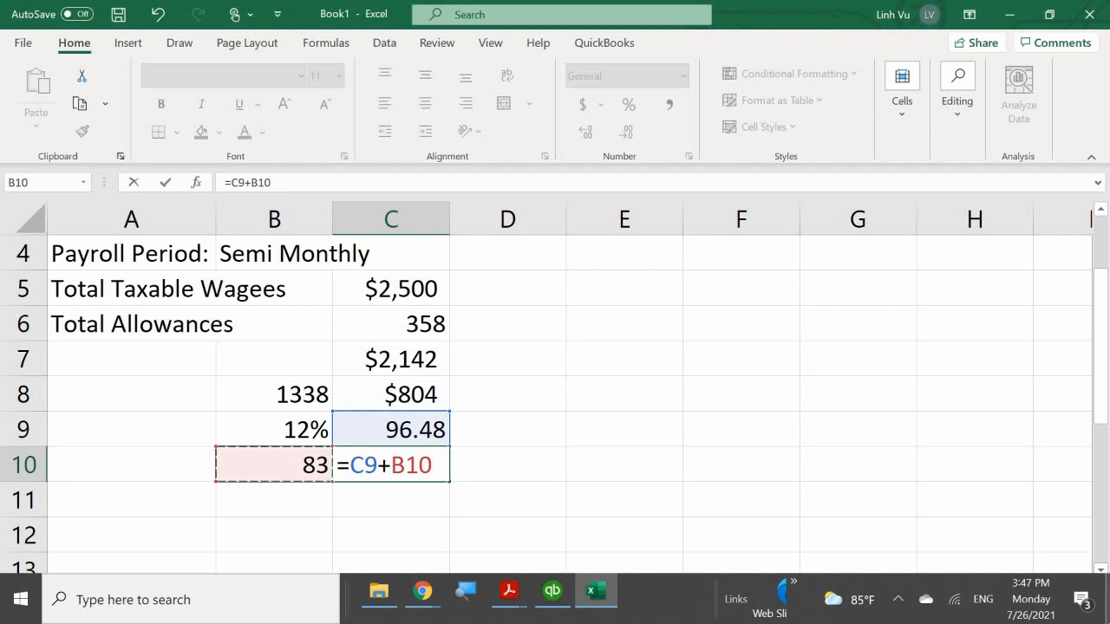
Commit =C9+B10 in C10 for a 179.48 federal withholding total.
key(Return)
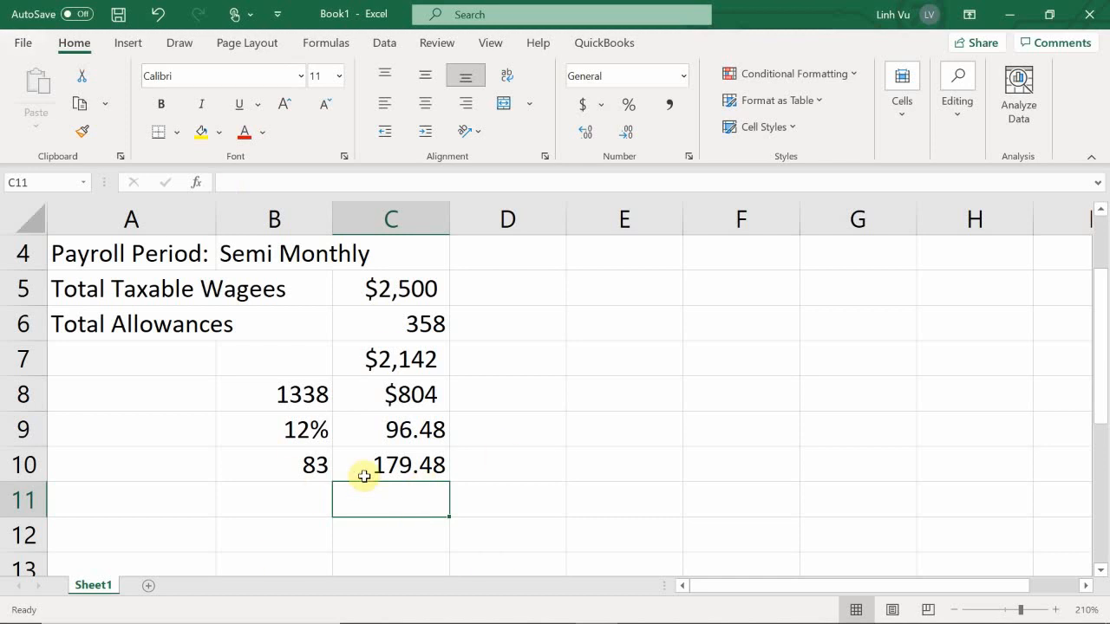
mouse_move(530, 623)
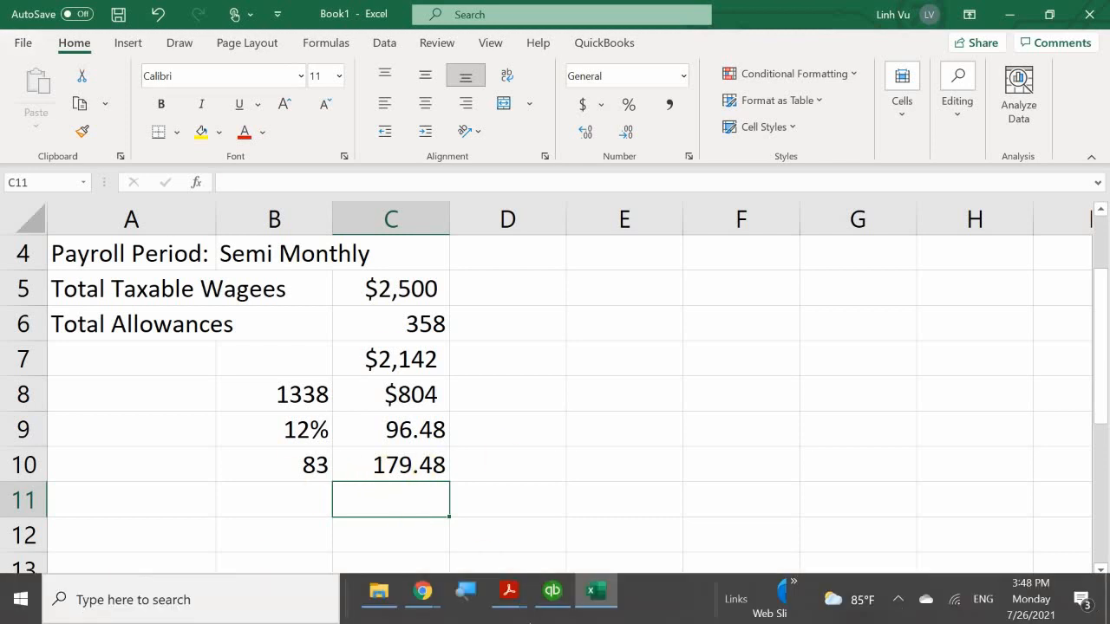
Enter -179.48 as Federal Withholding in Preview Paycheck, making the check 2,220.52.
click(552, 592)
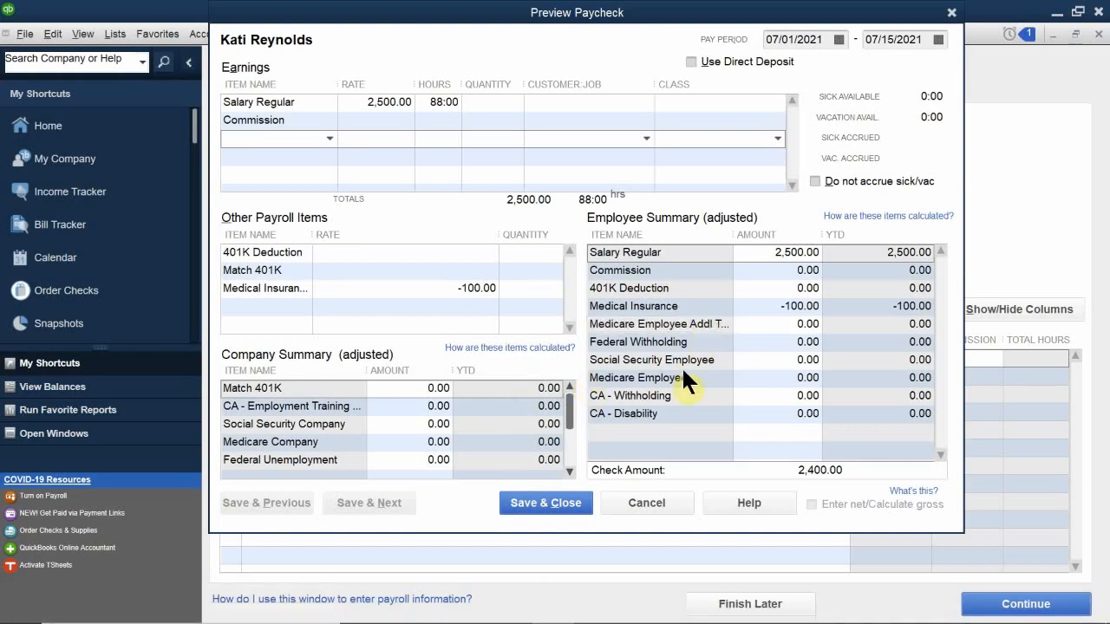
click(793, 343)
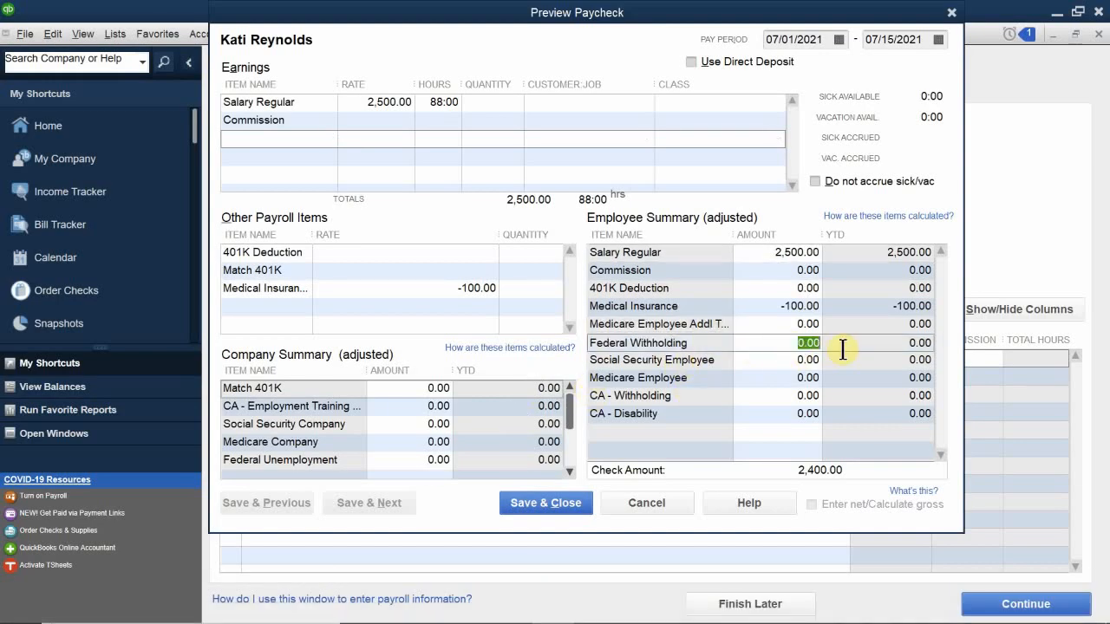
text(-179.48)
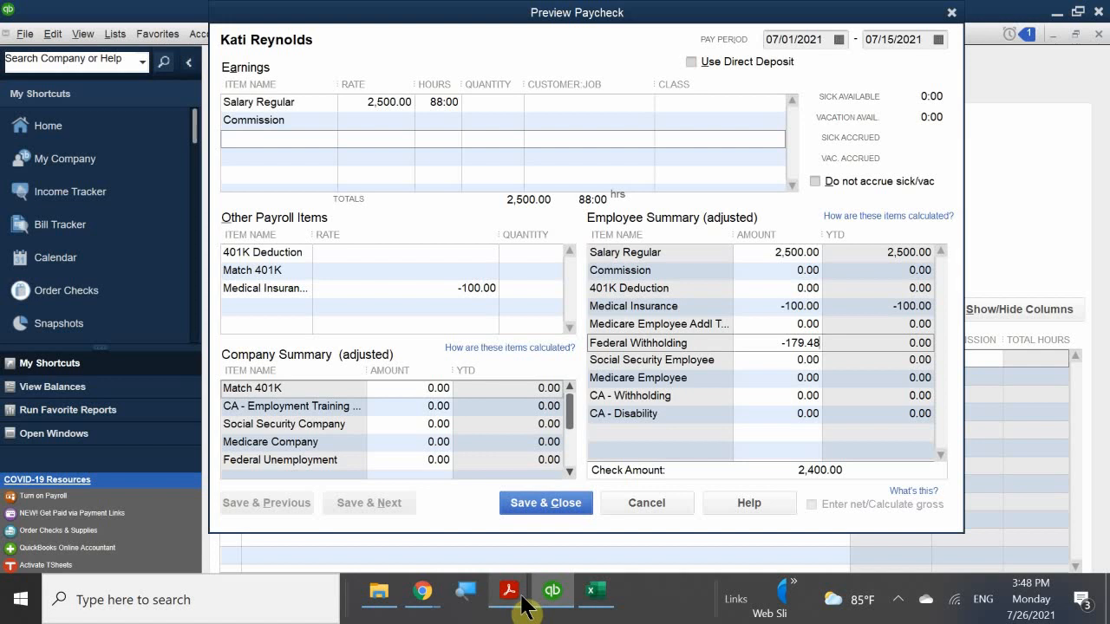
mouse_move(581, 612)
mouse_move(552, 590)
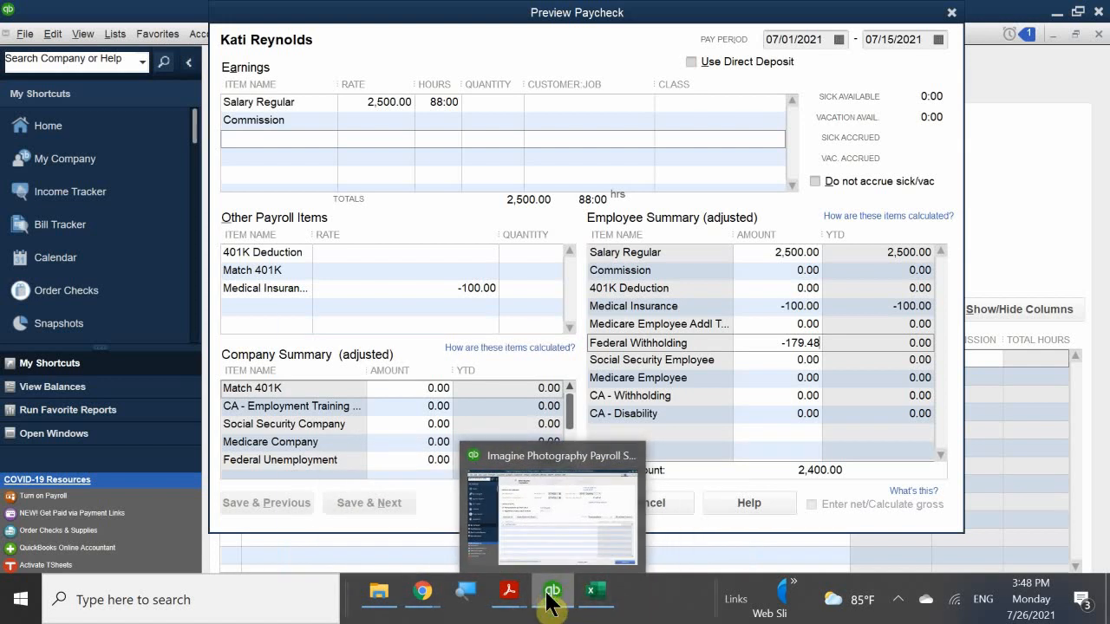
mouse_move(596, 590)
mouse_move(605, 541)
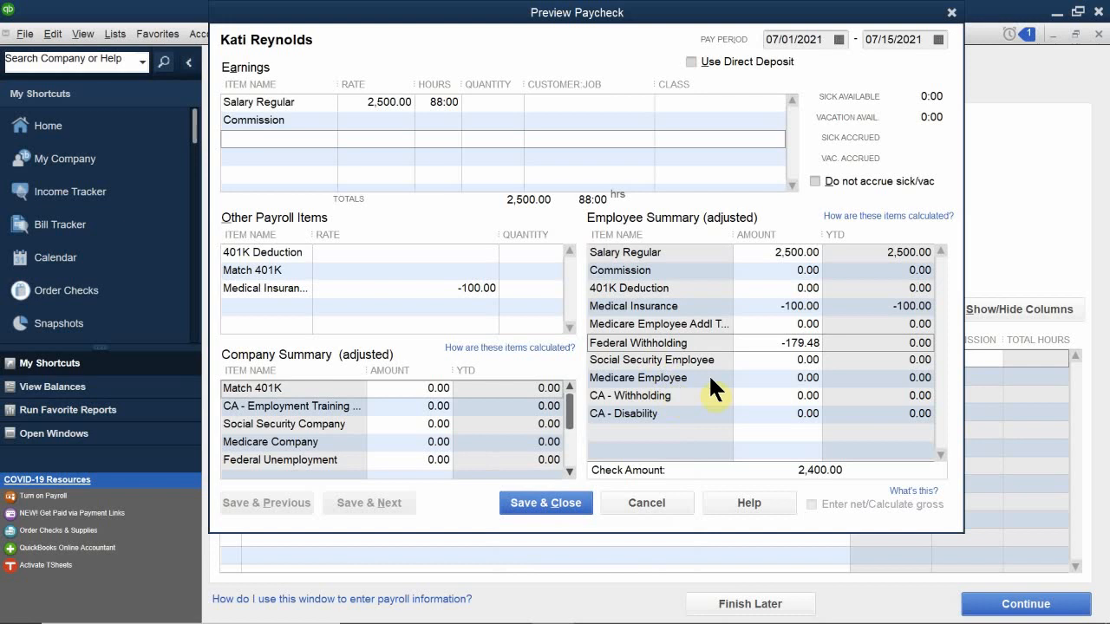
click(785, 364)
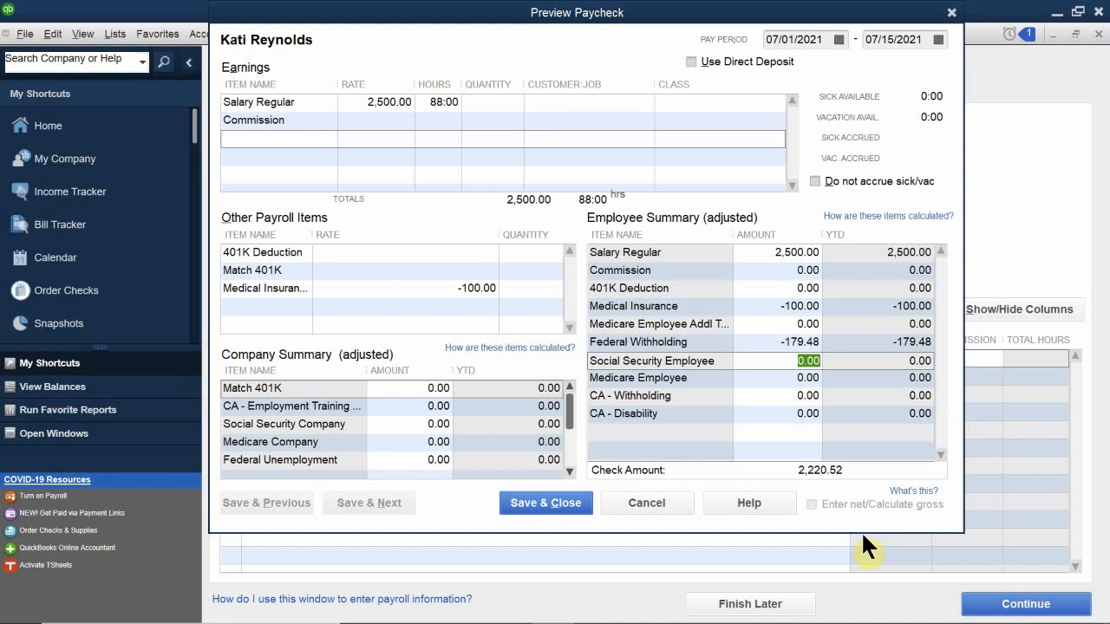
Enter Social Security Employee as 2500*0.062 (155.00) and Medicare Employee as 2500*0.0145 (36.25).
text(2500)
text(*)
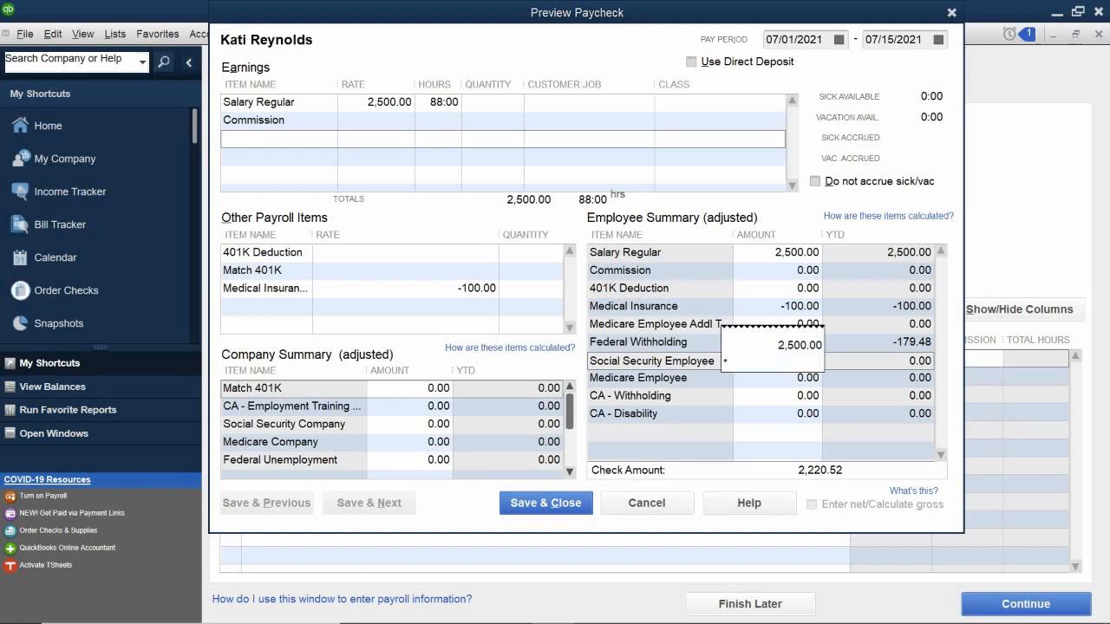
text(0.062)
key(Return)
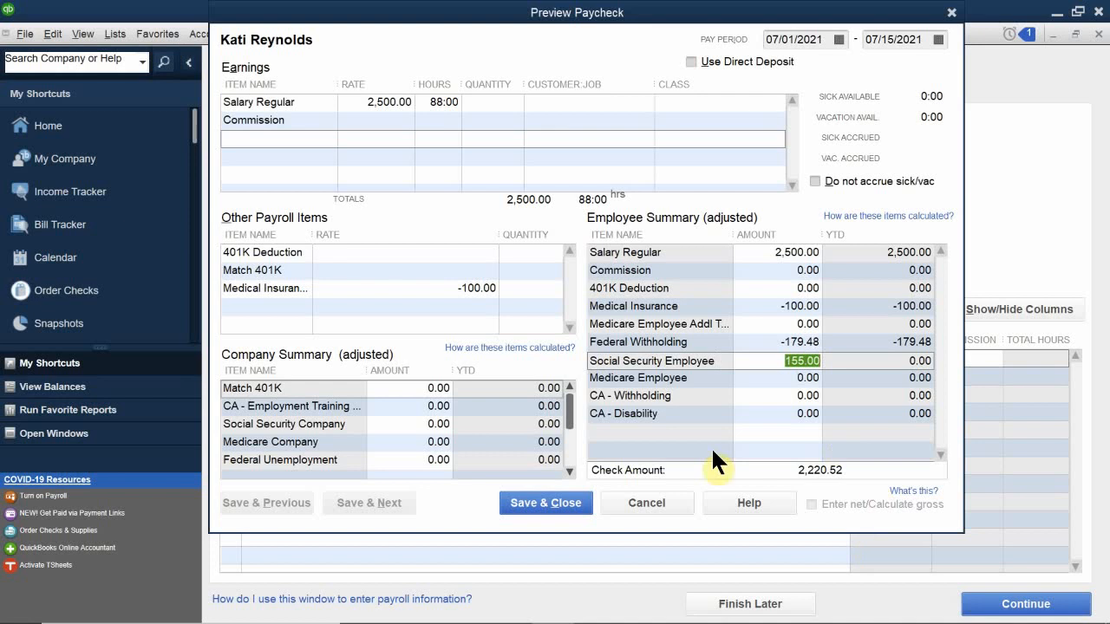
click(777, 379)
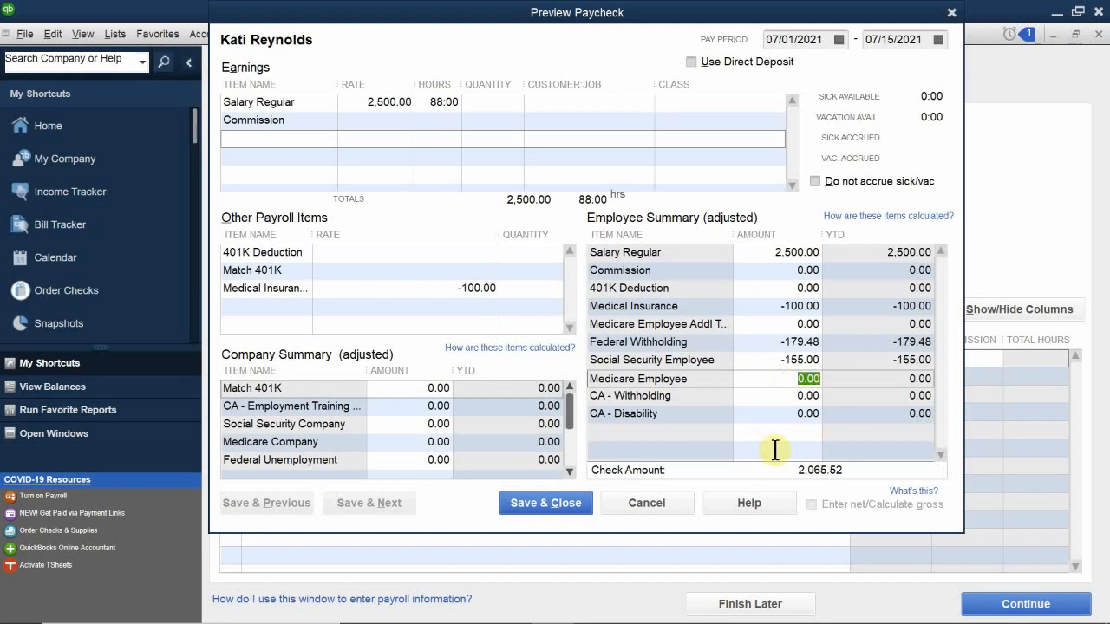
key(Delete)
text(2,500.00 * )
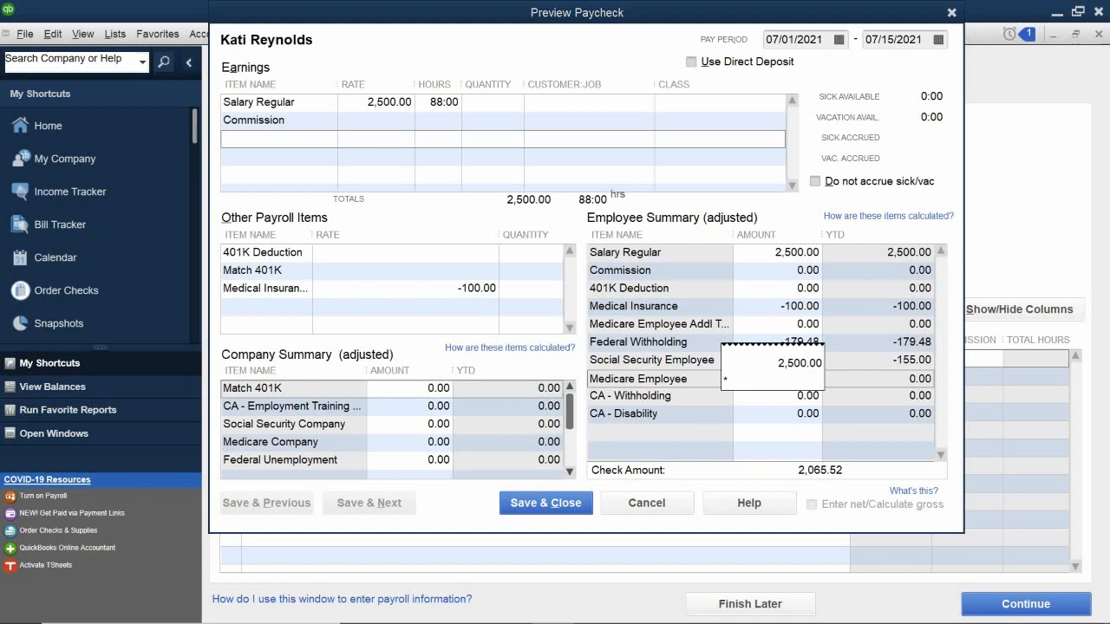
text(0.0145)
key(Return)
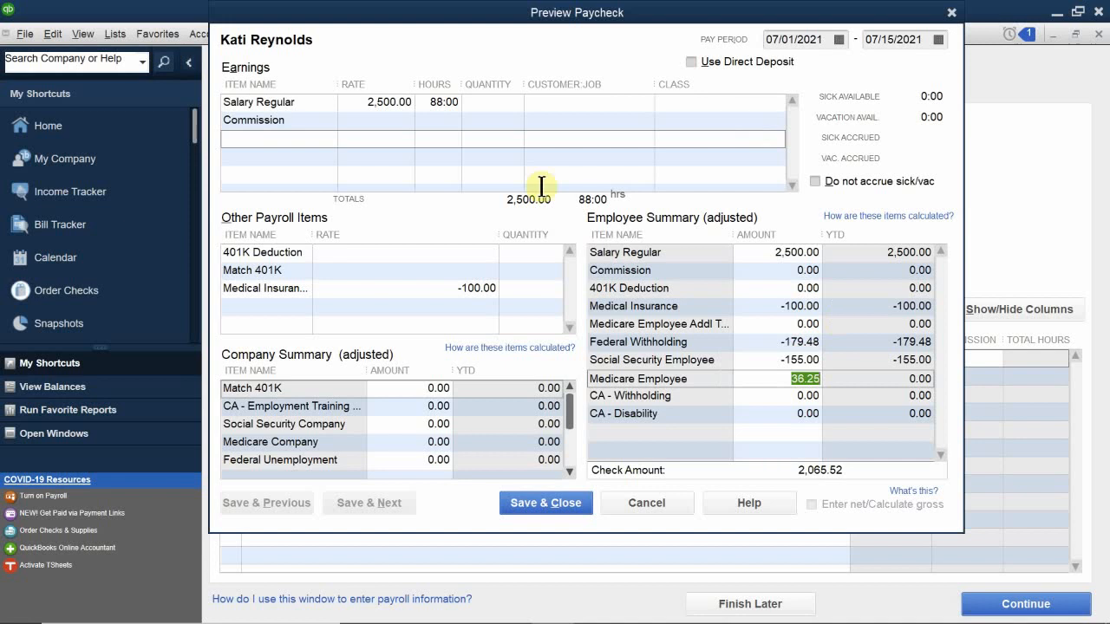
click(774, 413)
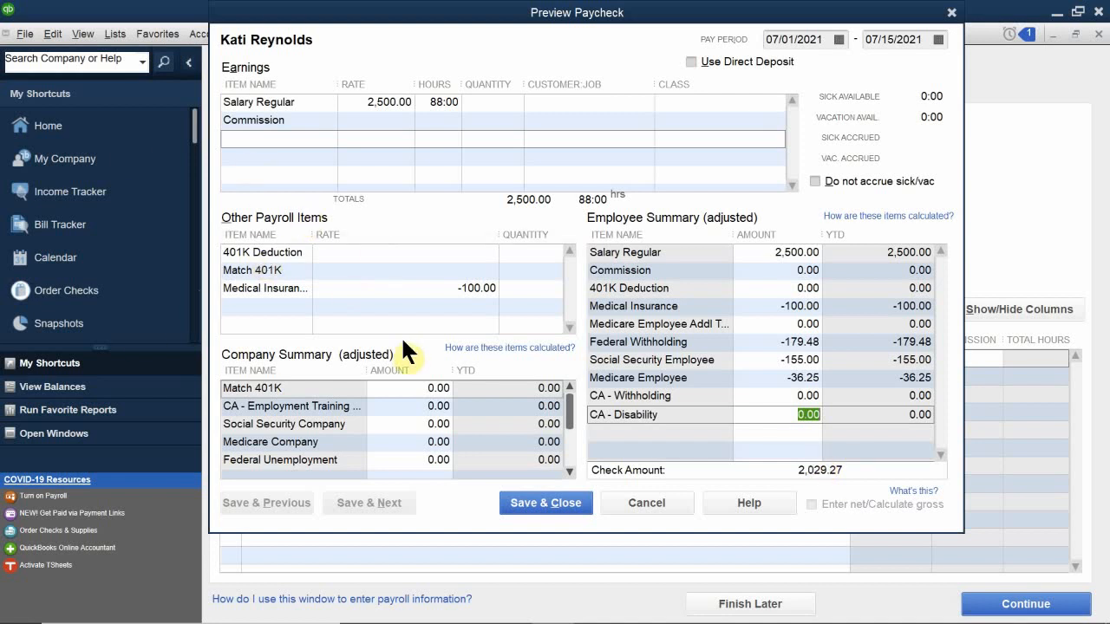
Set the 401K Deduction rate to 2% and the Match 401K rate to 4%.
click(520, 254)
click(478, 252)
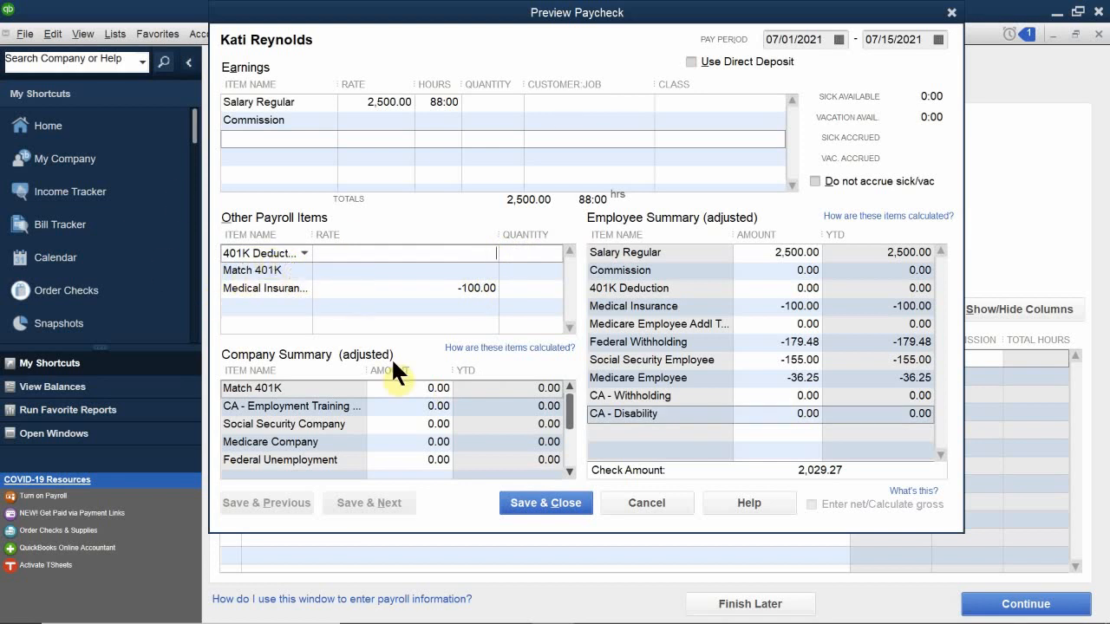
text(2%)
key(Down)
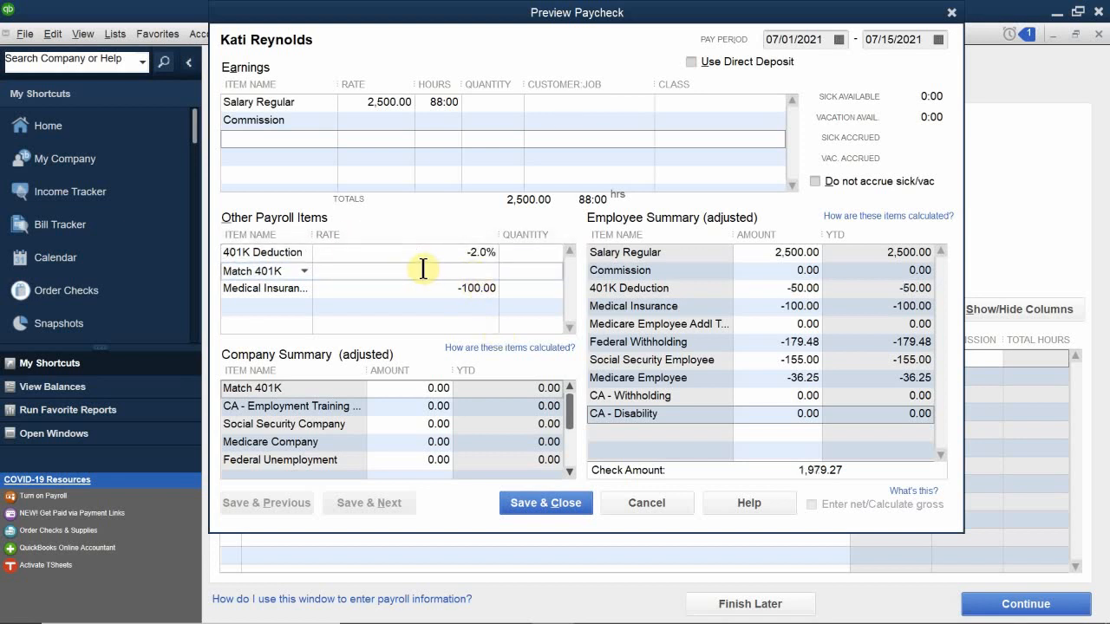
text(-)
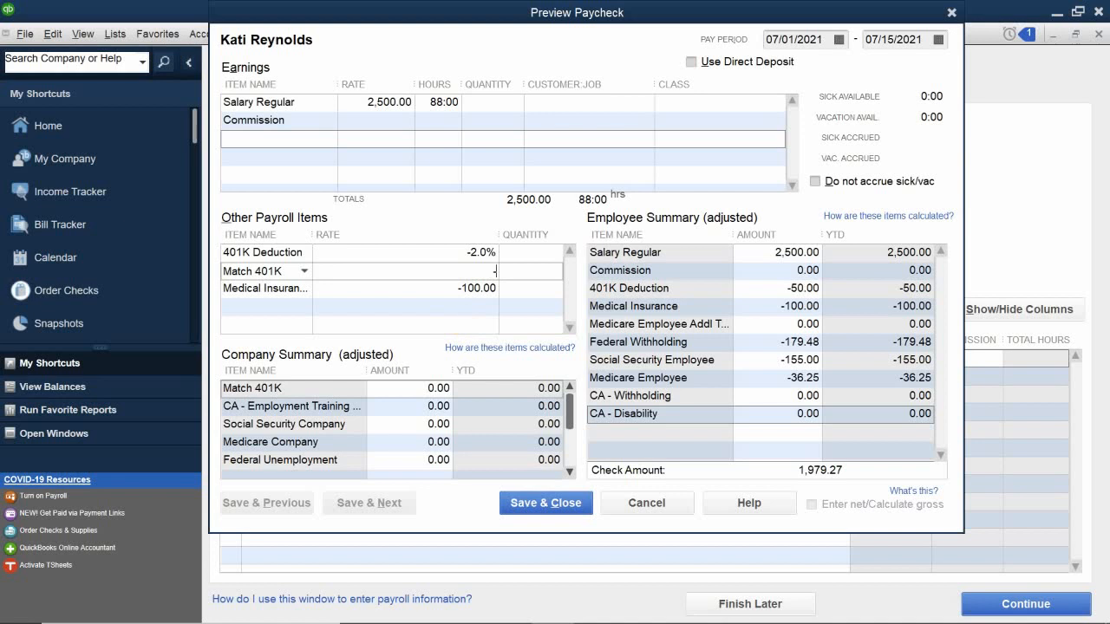
text(4%)
click(461, 317)
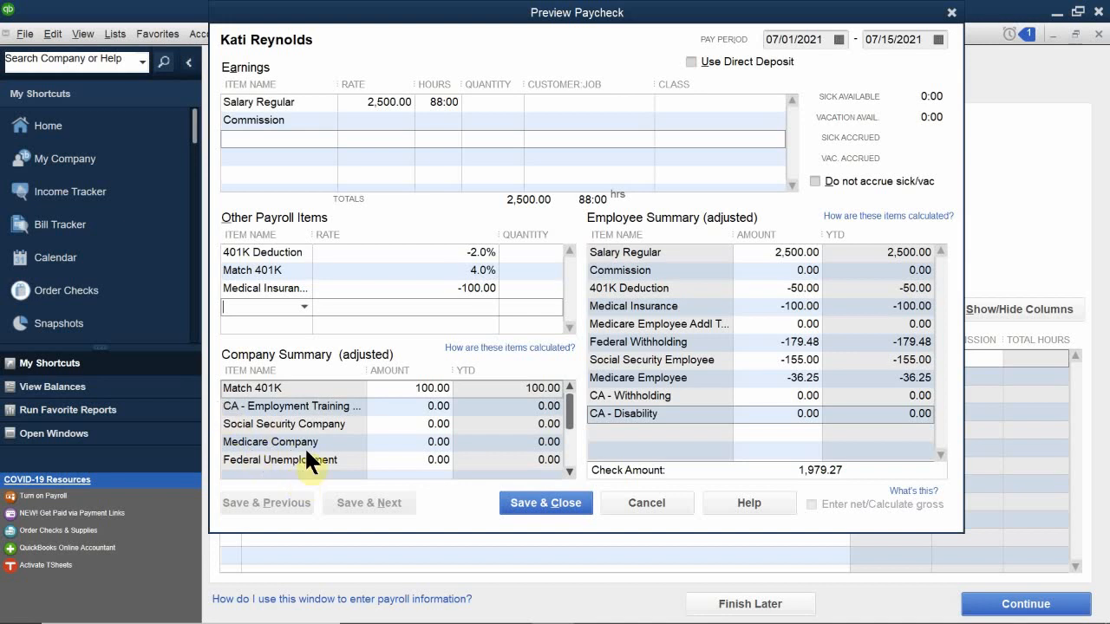
Replace CA - Employment Training with 2500*0.03, giving 75.00.
click(406, 413)
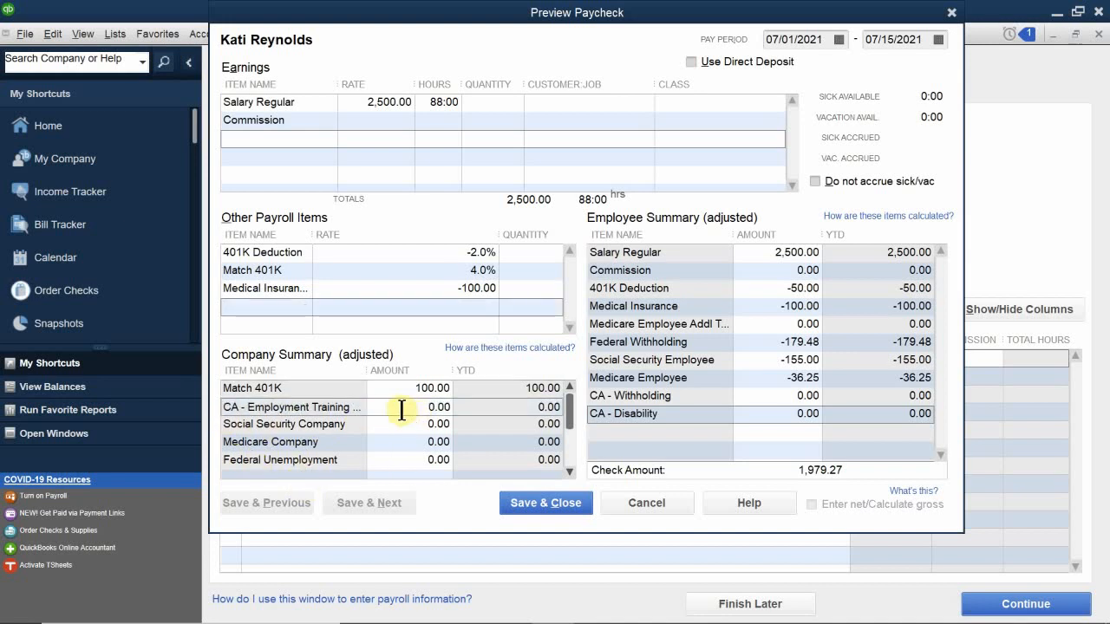
drag(407, 414, 459, 412)
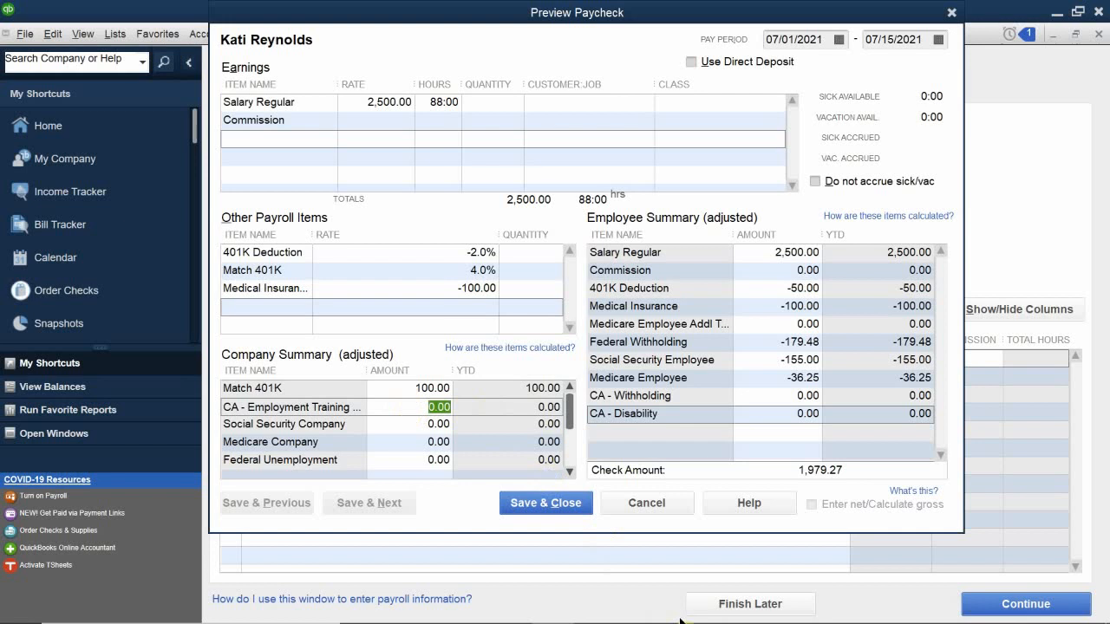
text(2500*)
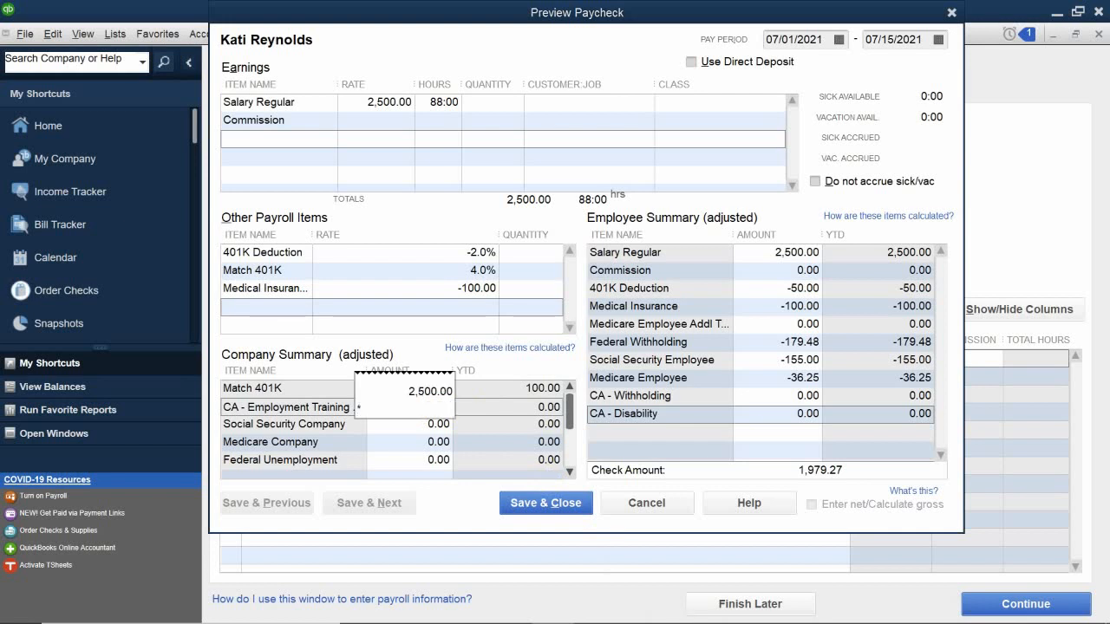
text(0.03)
key(Return)
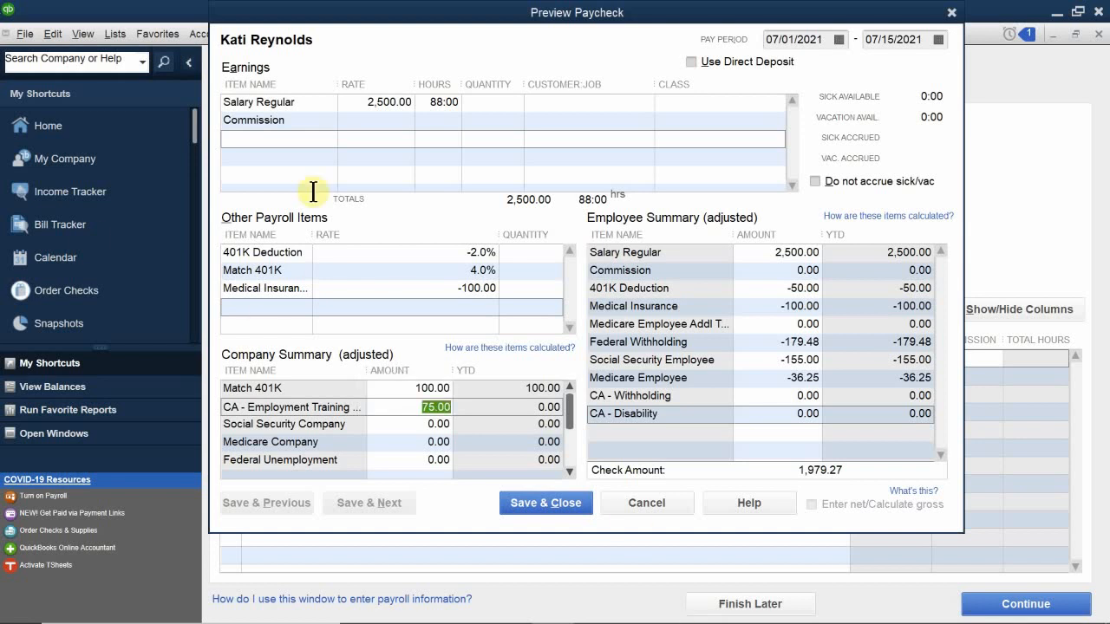
click(412, 426)
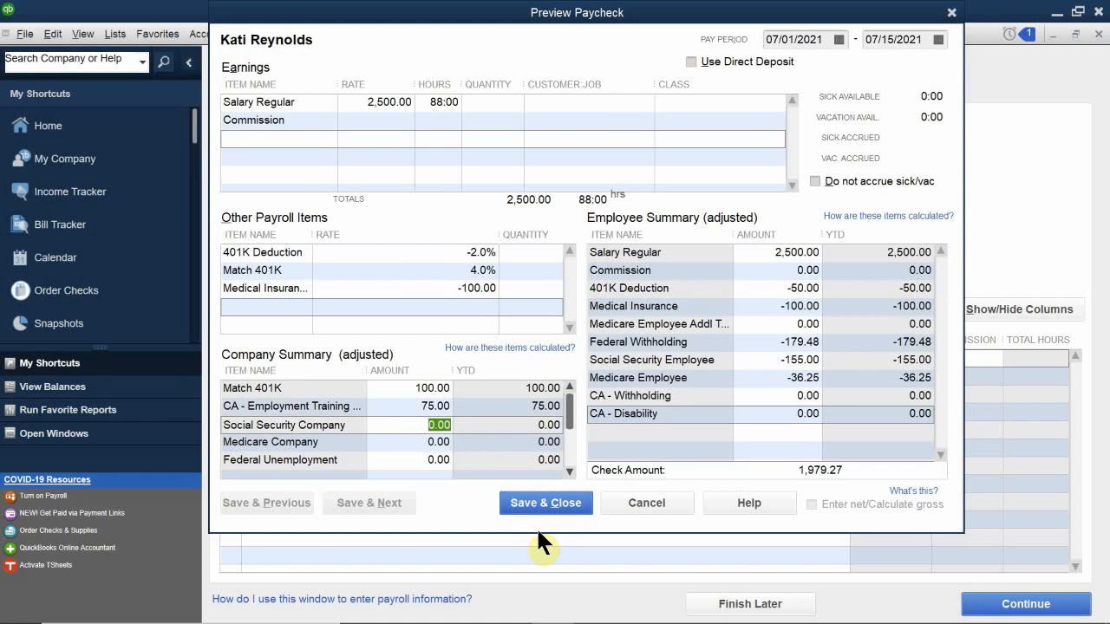
Enter 155 for Social Security Company and save the paycheck with Save & Close.
text(155)
key(Tab)
click(537, 505)
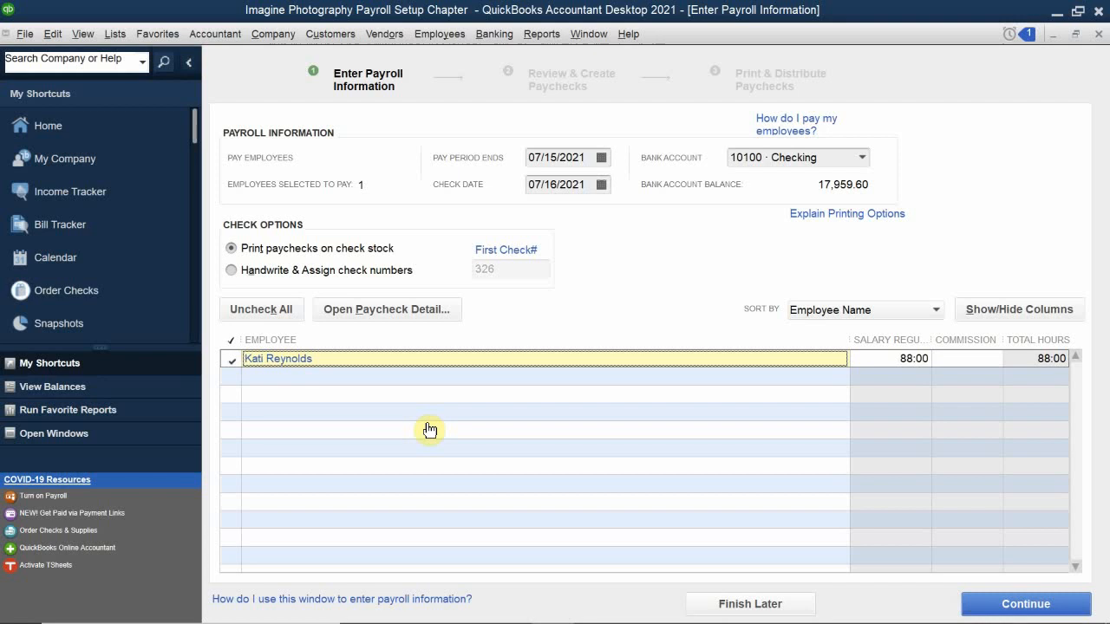
Reopen the employee's paycheck preview and enter 36.25 as the Medicare Company amount.
double_click(265, 359)
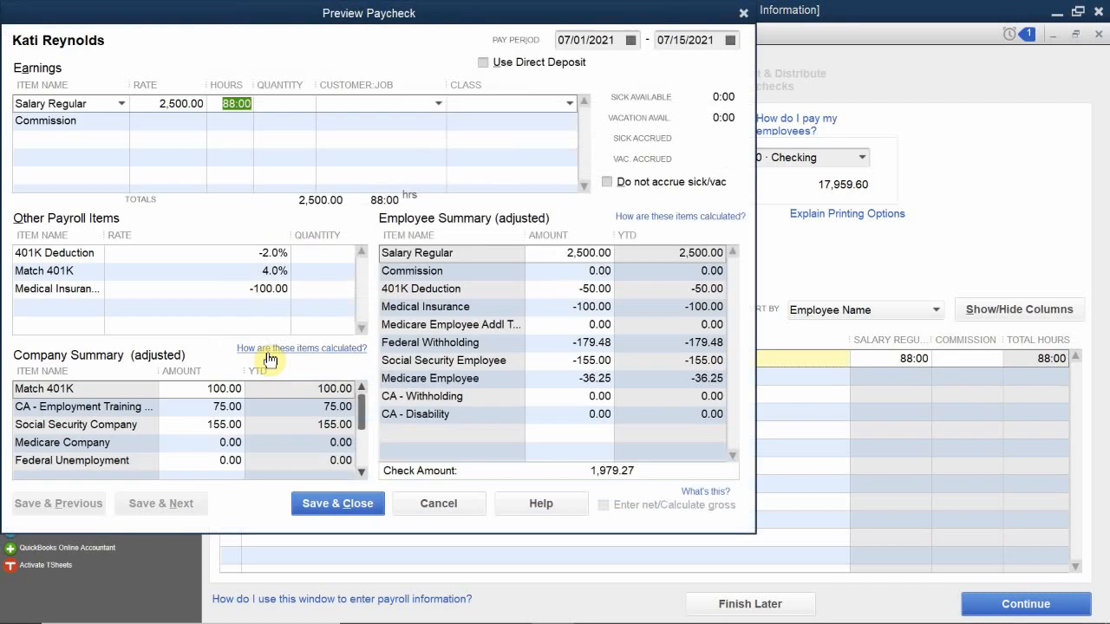
click(312, 442)
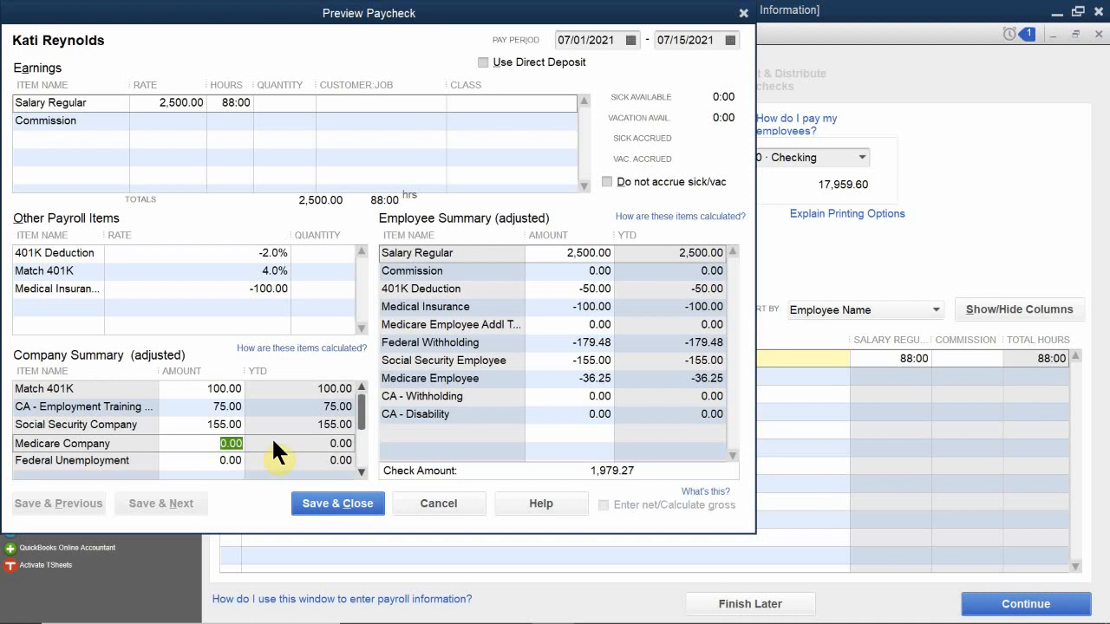
text(3)
key(BackSpace)
text(36.25)
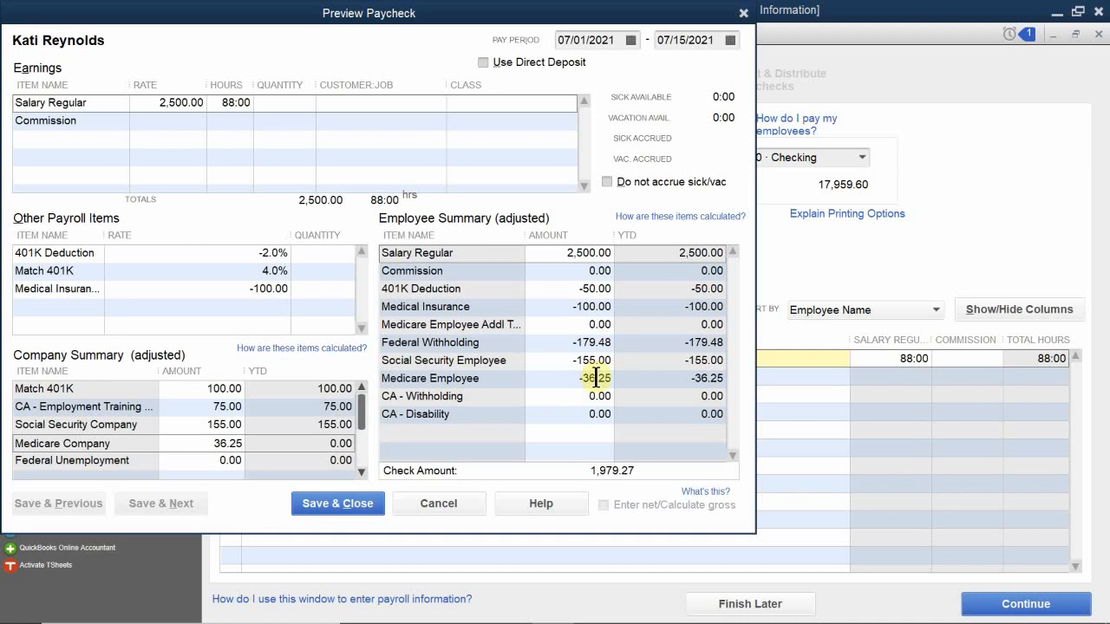
Enter Federal Unemployment as 2,500.00 * 0.06 so QuickMath fills in 150.00.
click(194, 460)
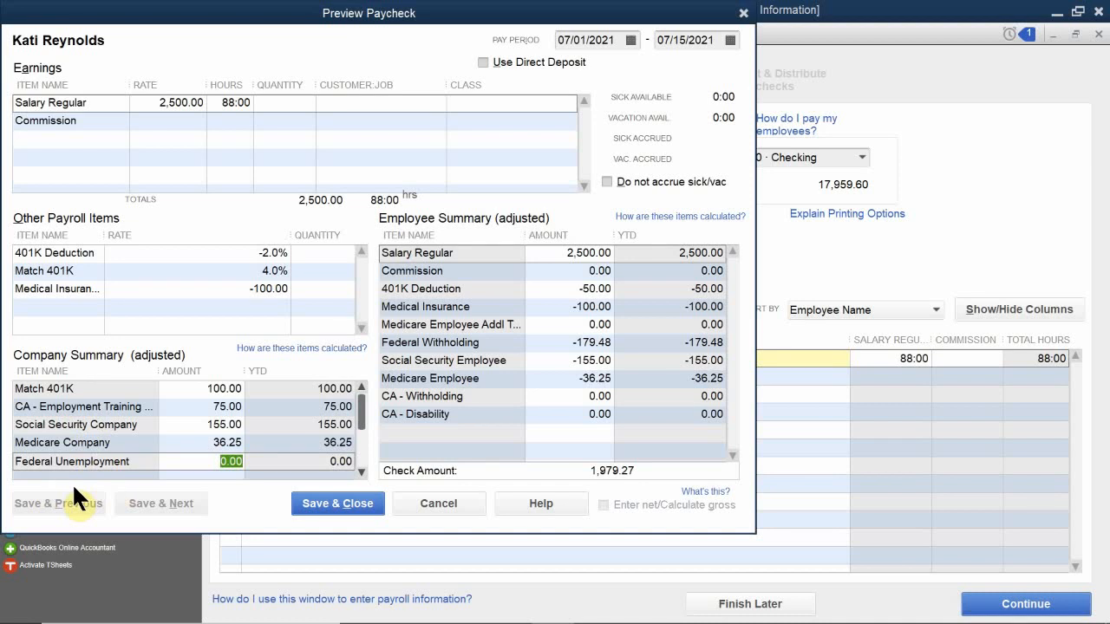
text(2,500.00 )
text(* 0.06)
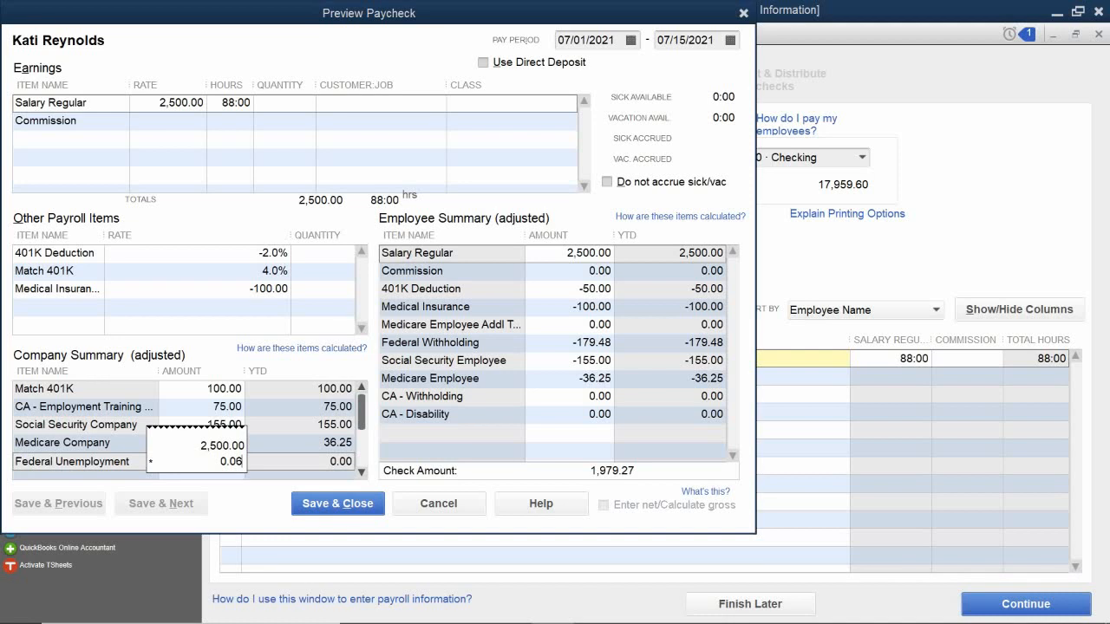
key(Return)
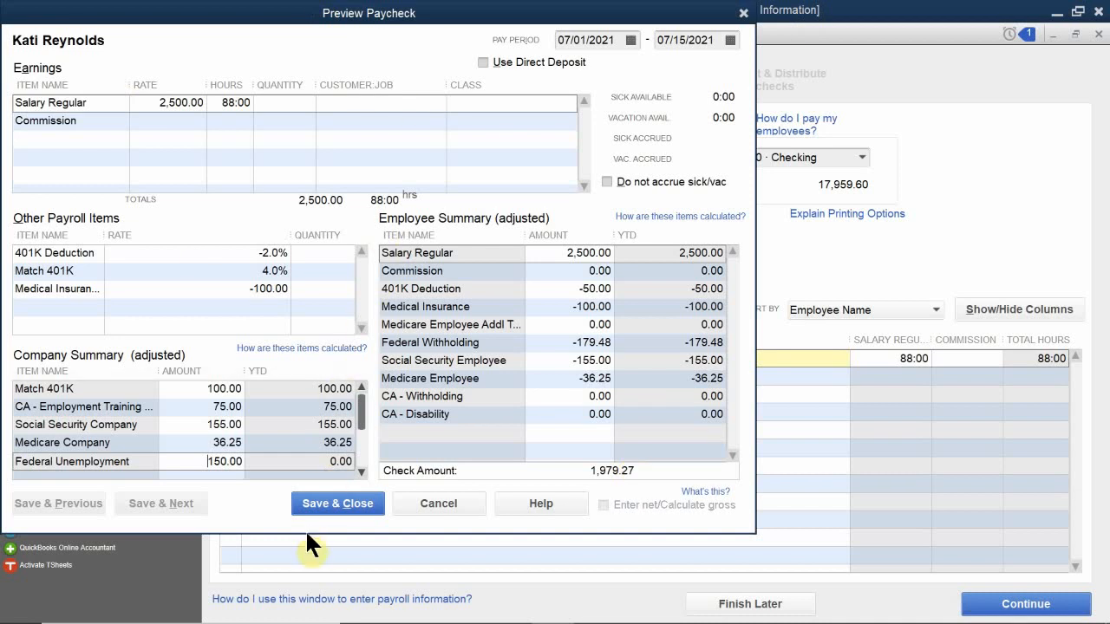
Save the paycheck and continue to Review & Create Paychecks (1,979.27 net, 416.25 employer taxes).
click(326, 505)
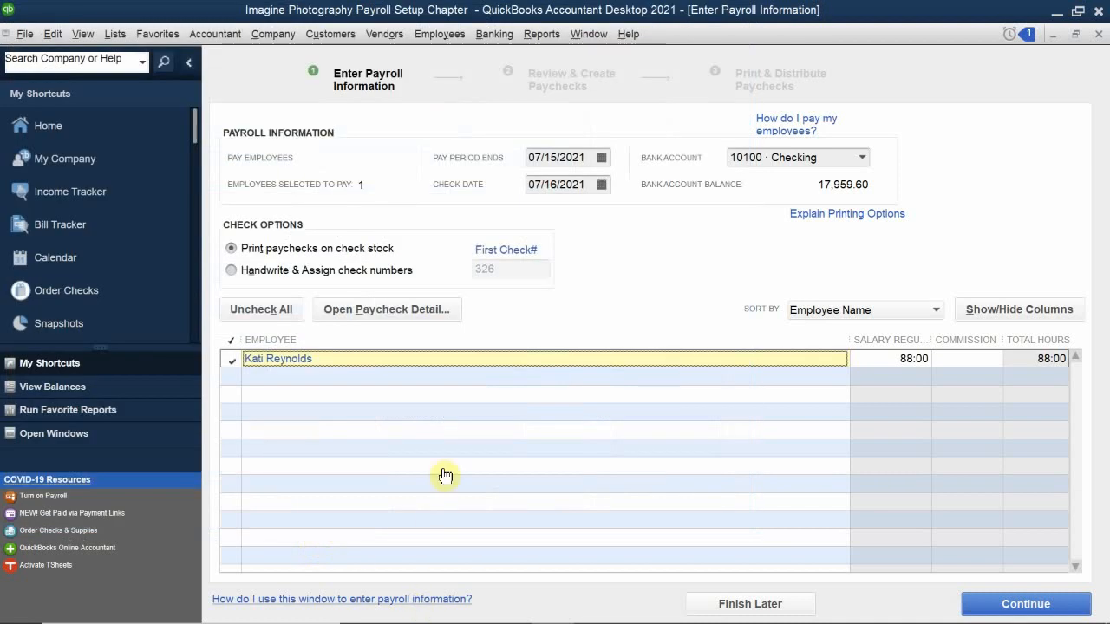
click(995, 605)
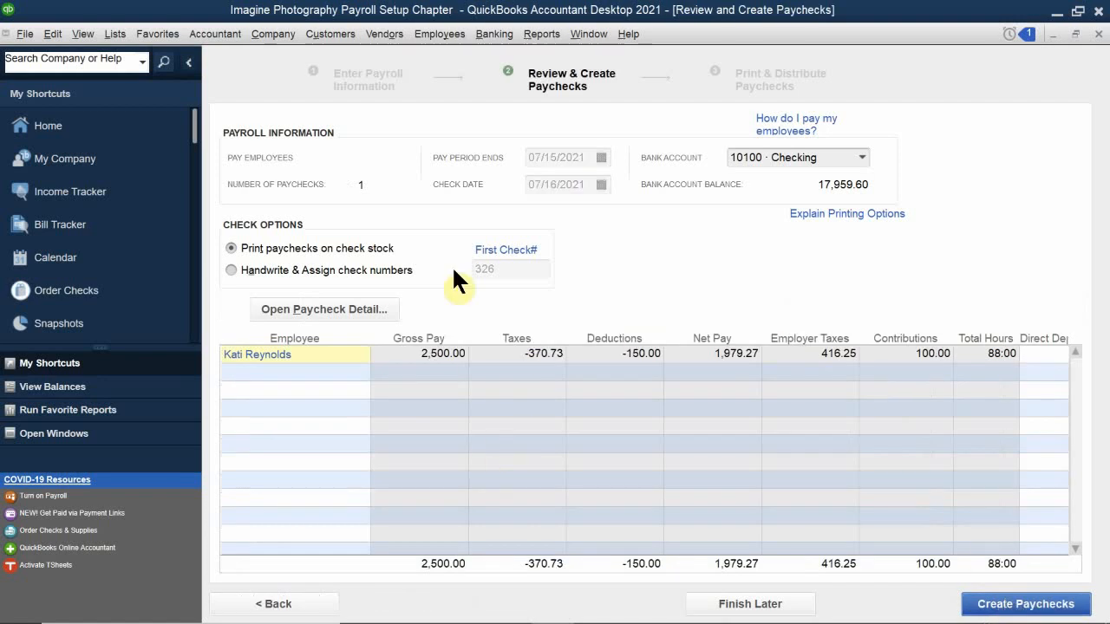
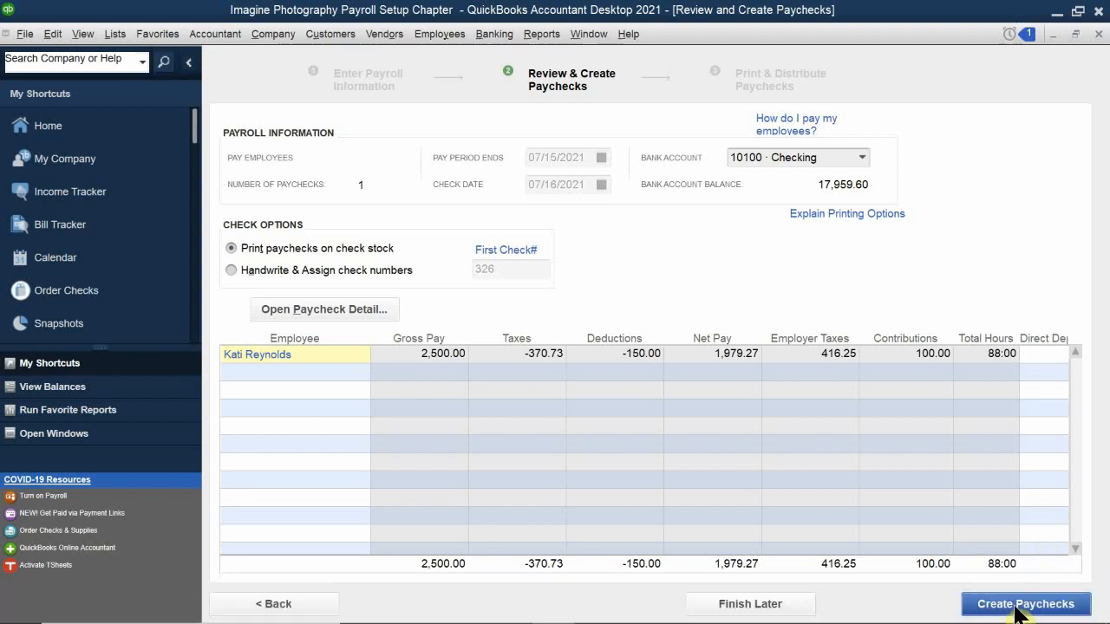
Create the 2,500.00 gross, 1,979.27 net paycheck and close the confirmation to return to the Home page.
click(1021, 611)
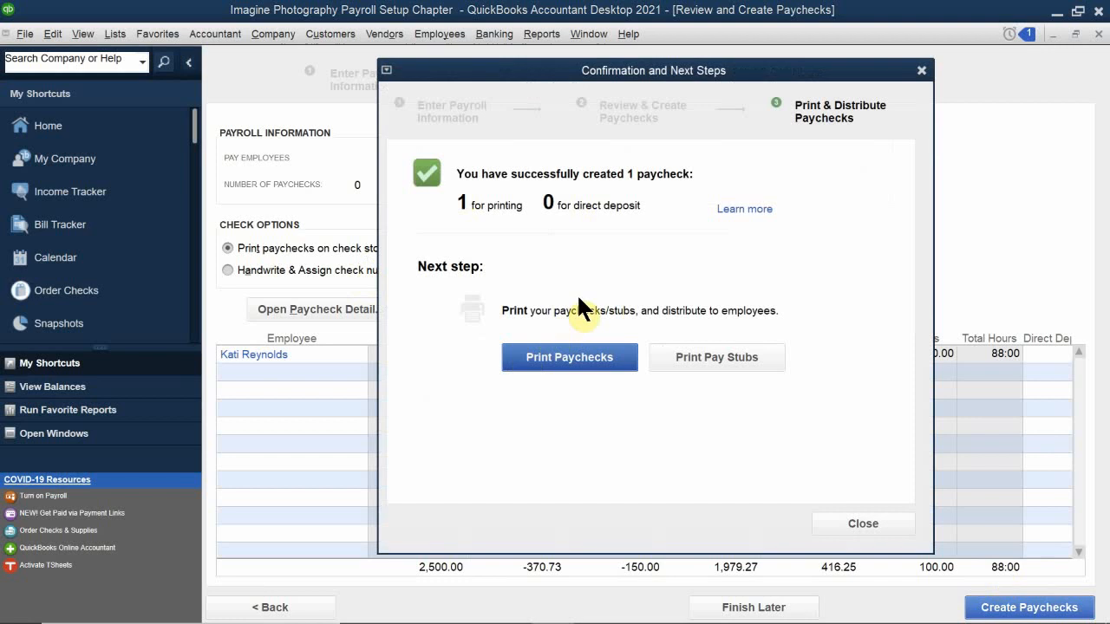
click(876, 525)
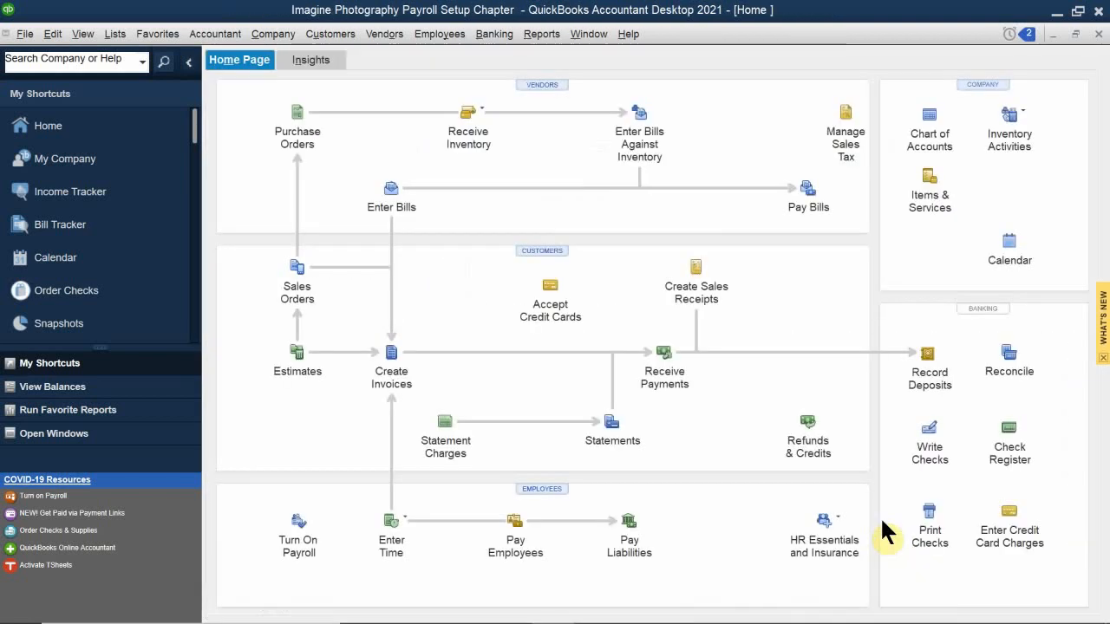
click(26, 36)
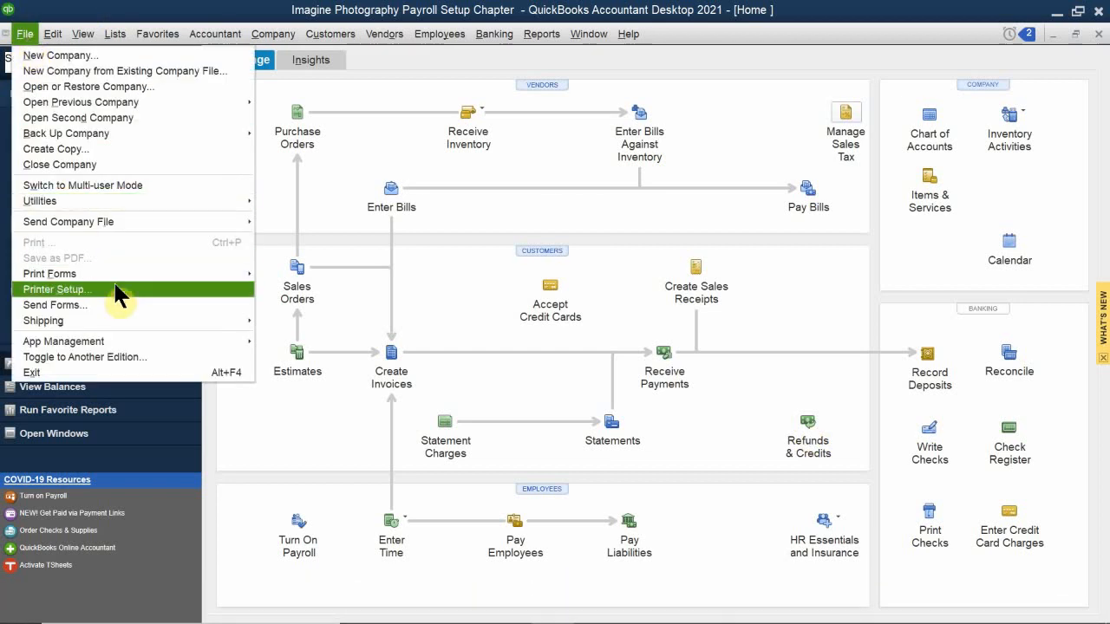
mouse_move(122, 279)
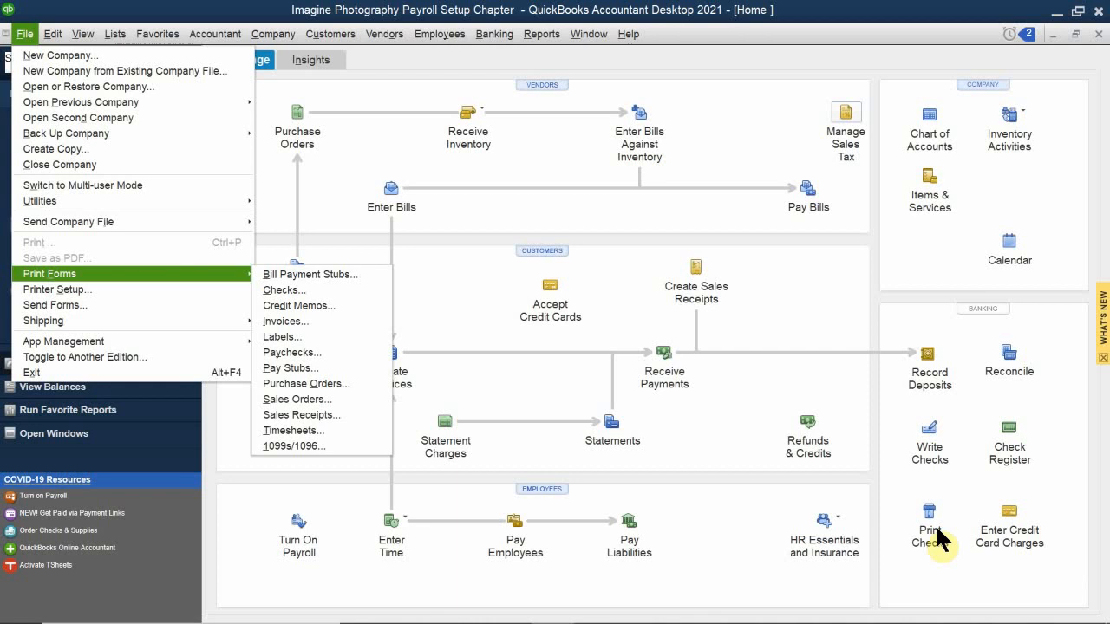
mouse_move(303, 623)
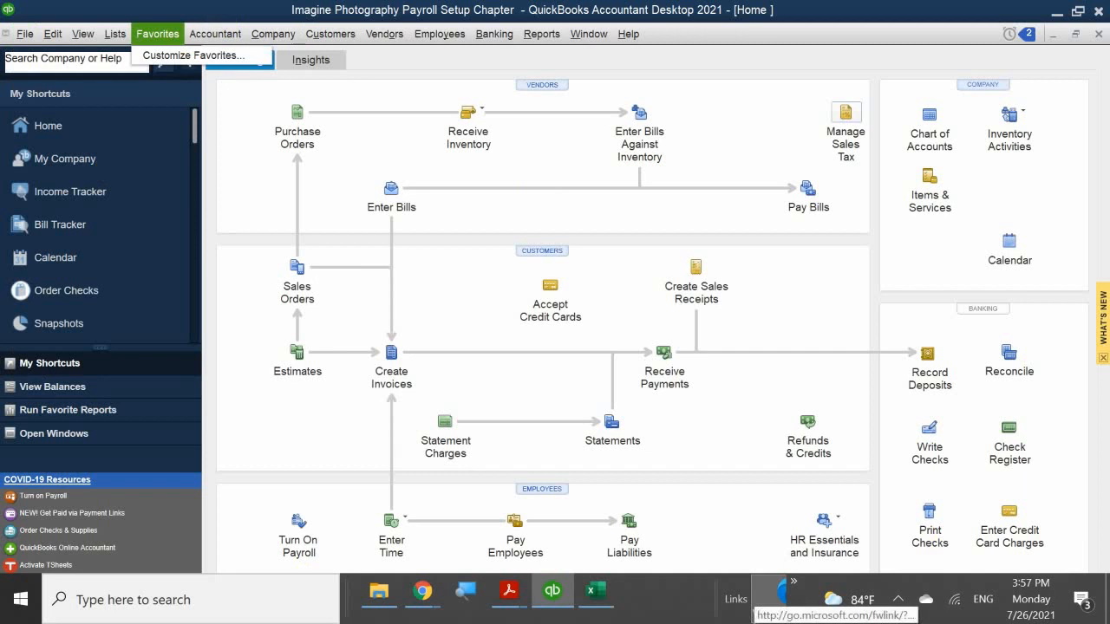
click(511, 611)
mouse_move(563, 529)
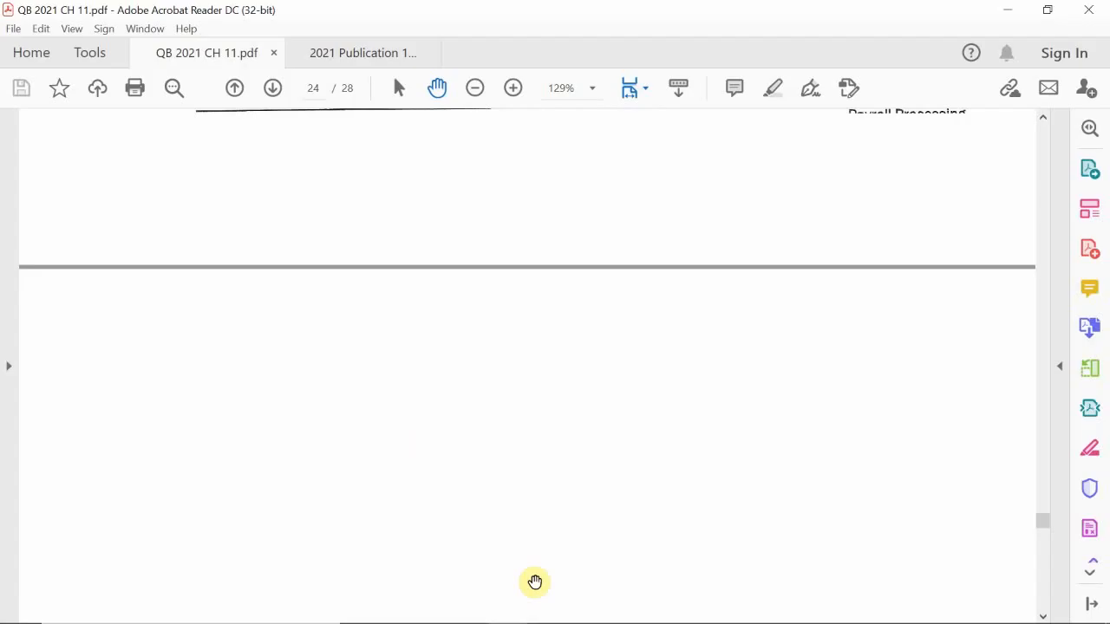
Scroll QB 2021 CH 11.pdf down to the Multiple Choice heading on page 25.
scroll(532, 581, down, 10)
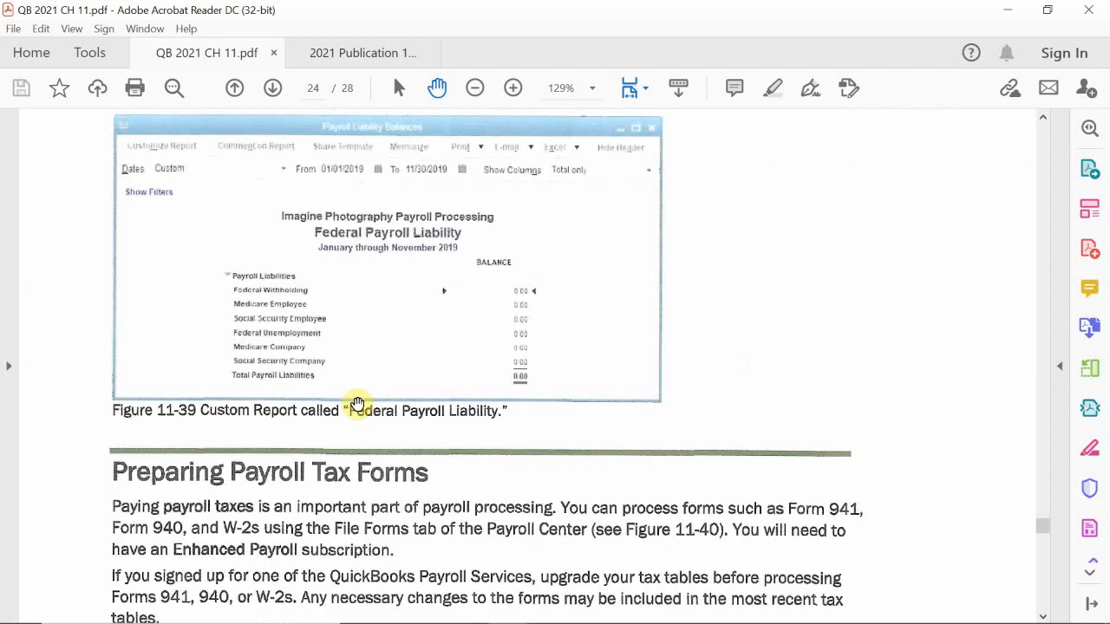
scroll(203, 248, down, 10)
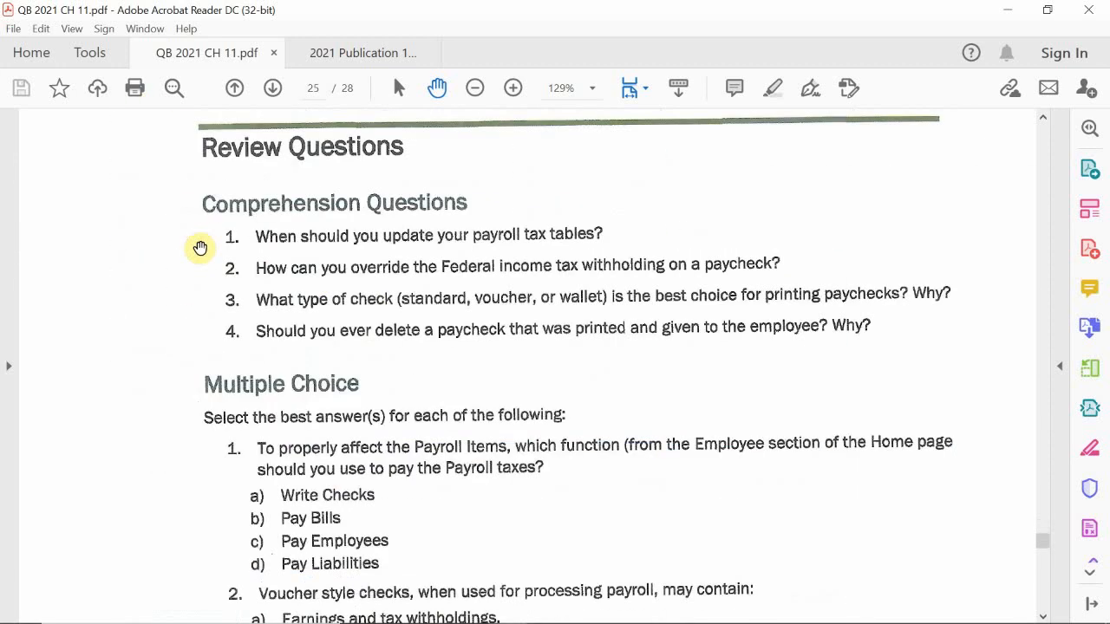
scroll(199, 248, up, 5)
scroll(199, 248, down, 4)
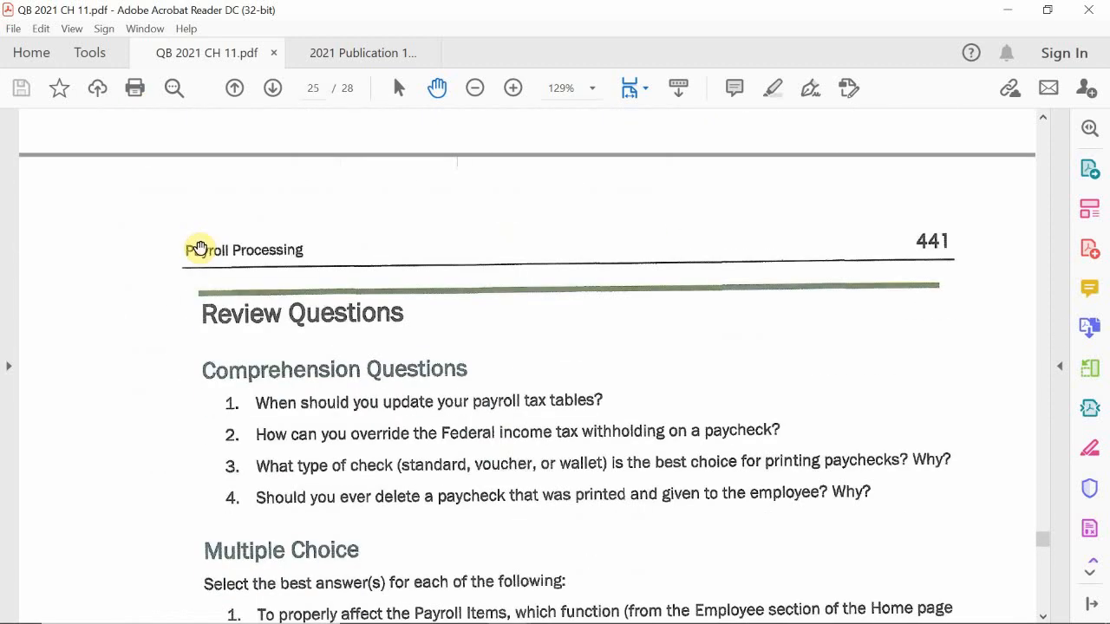
scroll(199, 248, down, 3)
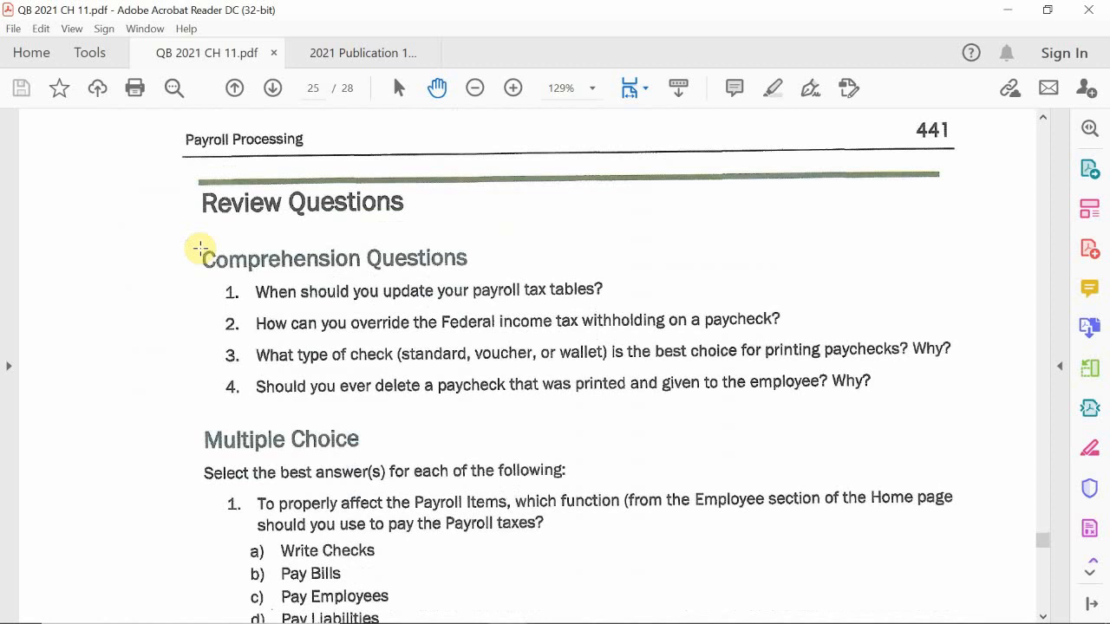
scroll(199, 247, down, 2)
scroll(199, 248, down, 4)
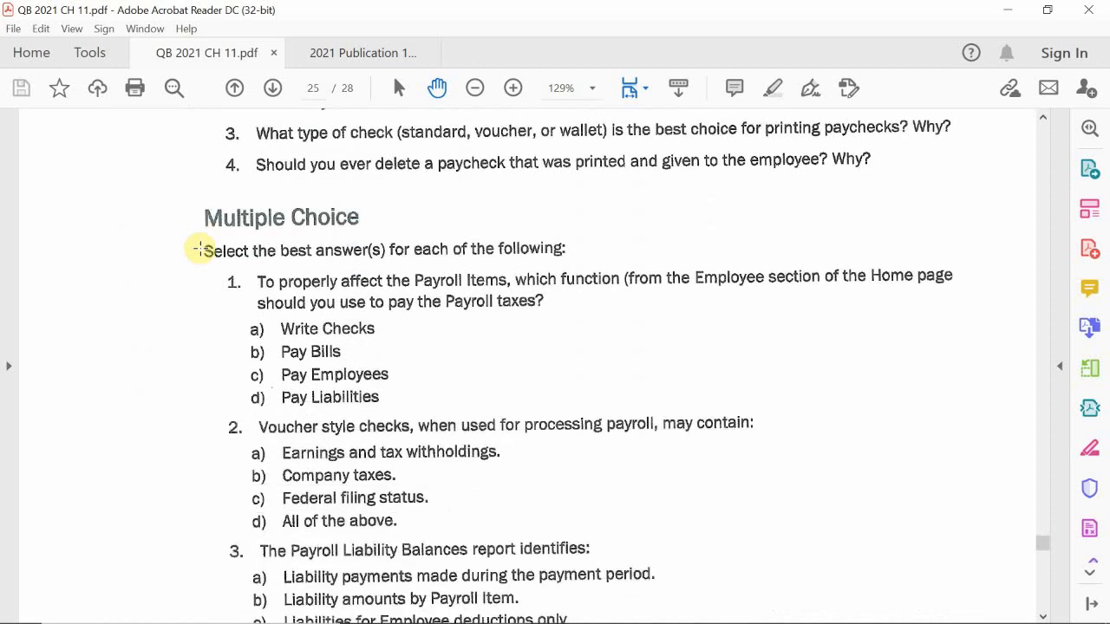
scroll(199, 248, down, 1)
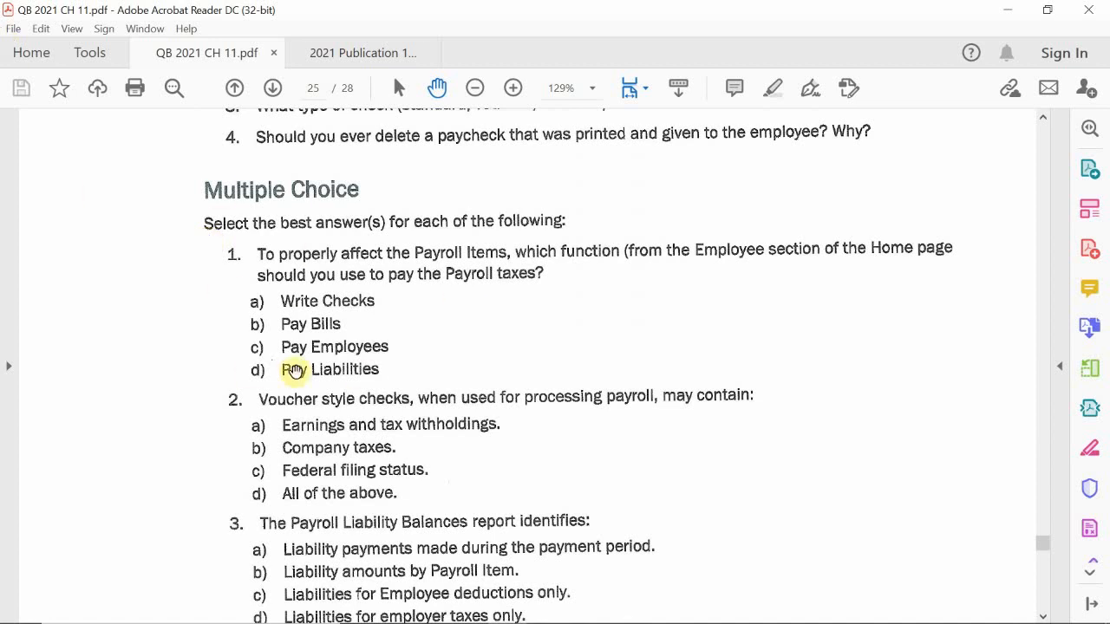
Scroll on to show Multiple Choice questions 3 and 4 on payroll liability reports and paychecks.
scroll(211, 333, down, 3)
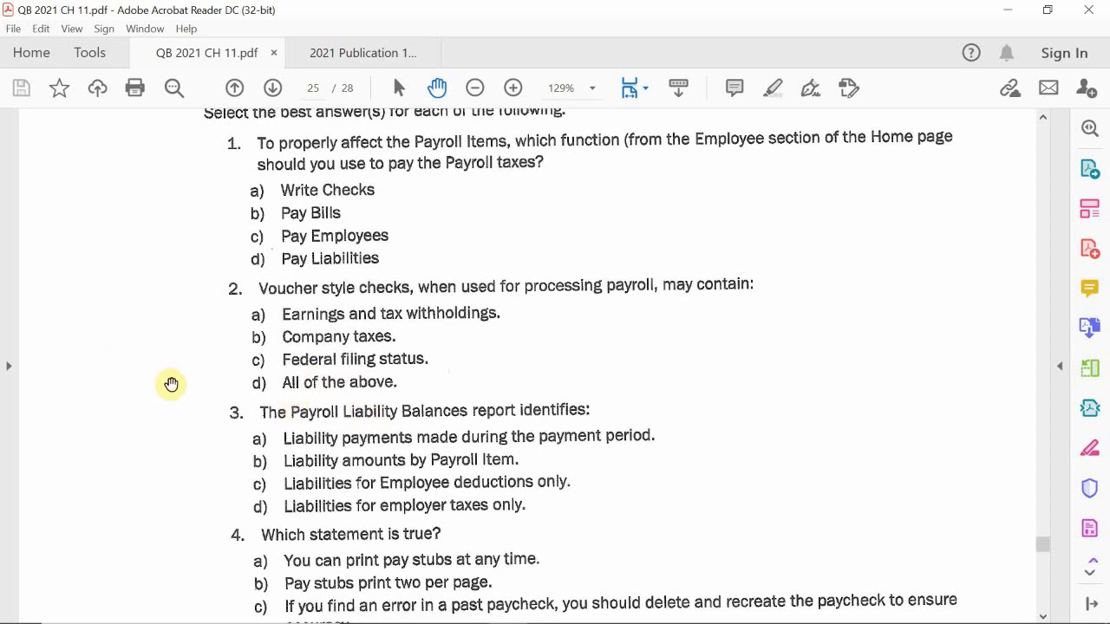
scroll(170, 384, down, 1)
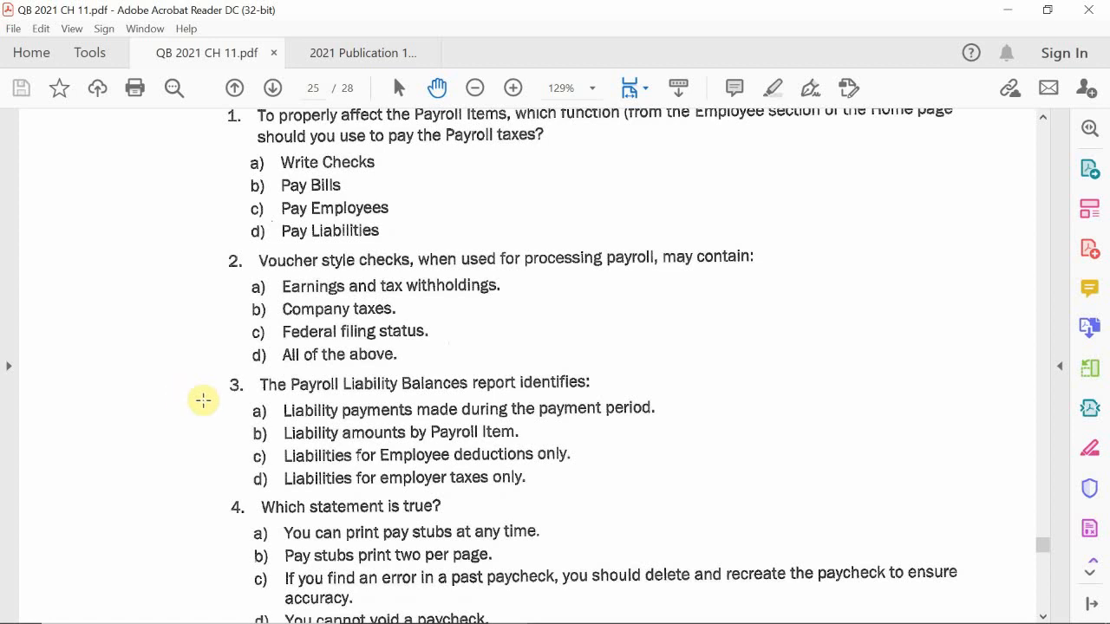
Scroll down to question 5, 'To begin processing your payroll', on page 25.
scroll(203, 404, down, 5)
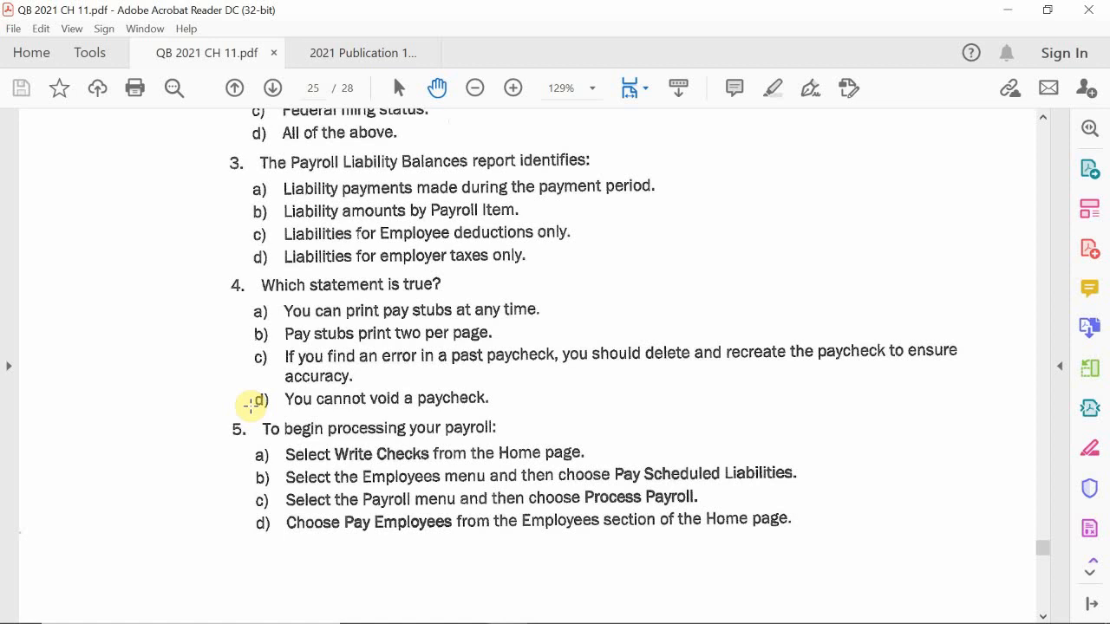
Scroll to page 25's bottom, showing question 5's four answers and the Payroll Processing footer.
scroll(250, 404, down, 1)
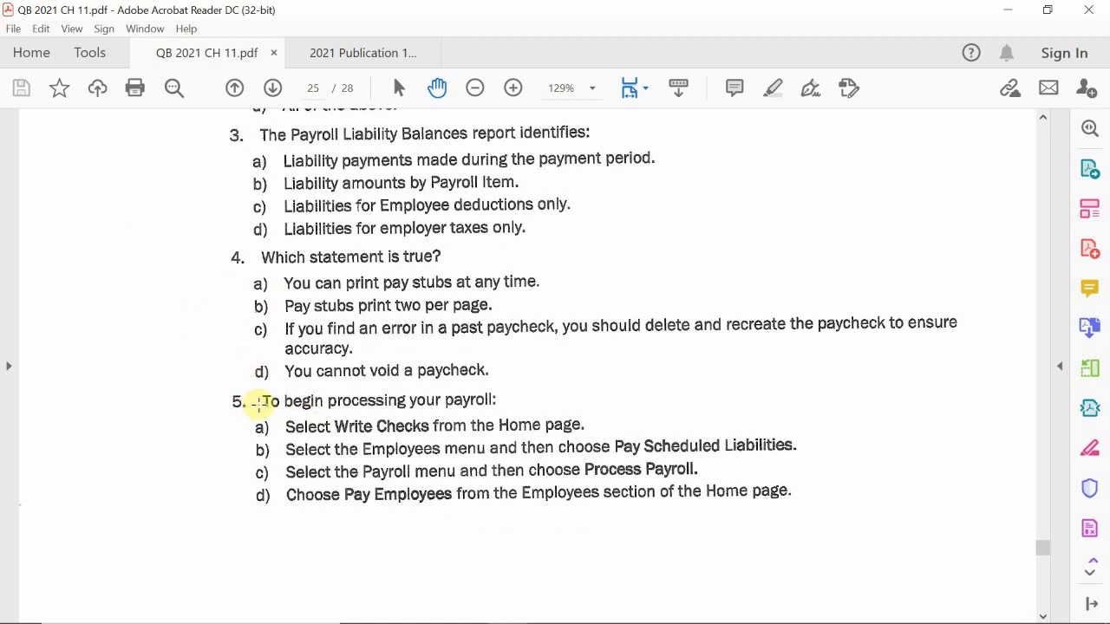
scroll(203, 362, down, 3)
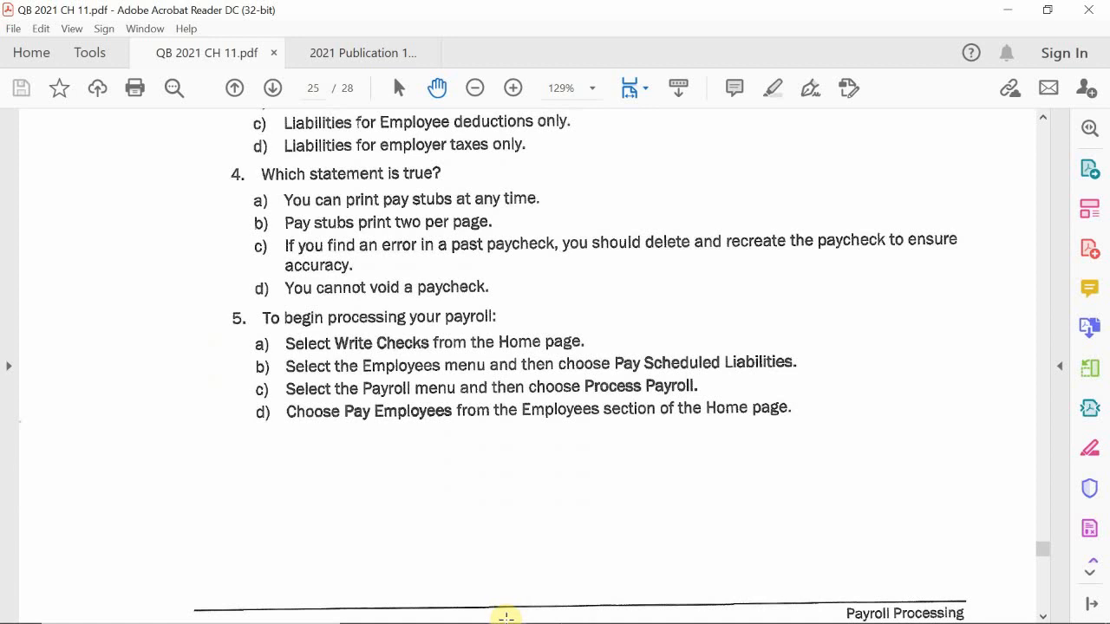
Switch to the Imagine Photography QuickBooks window showing the Home page's Employees workflow.
mouse_move(506, 623)
mouse_move(552, 593)
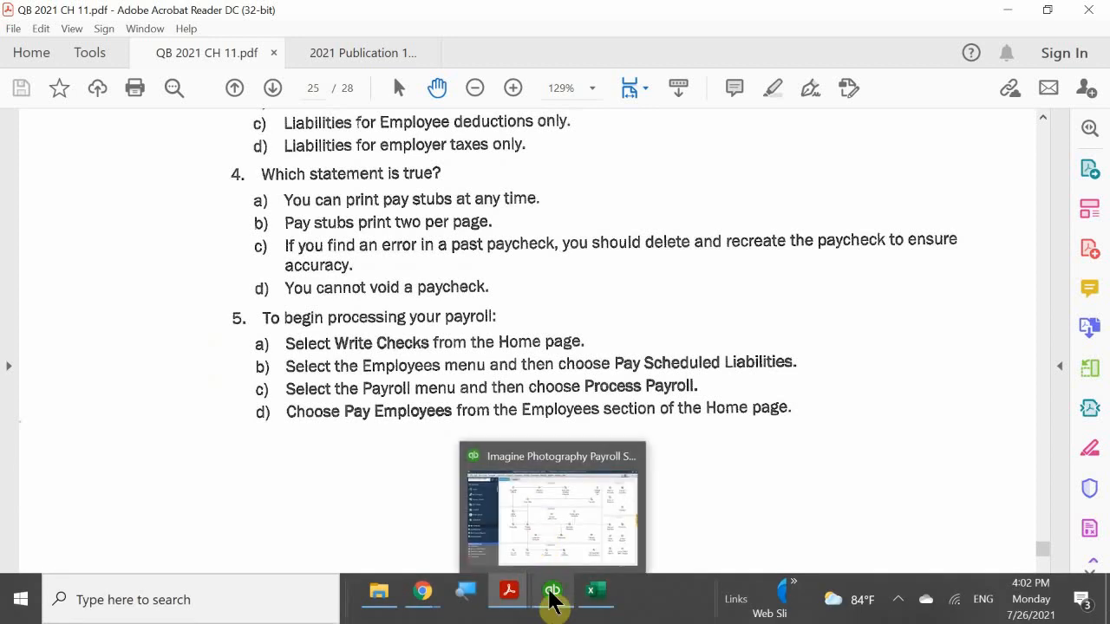
click(538, 524)
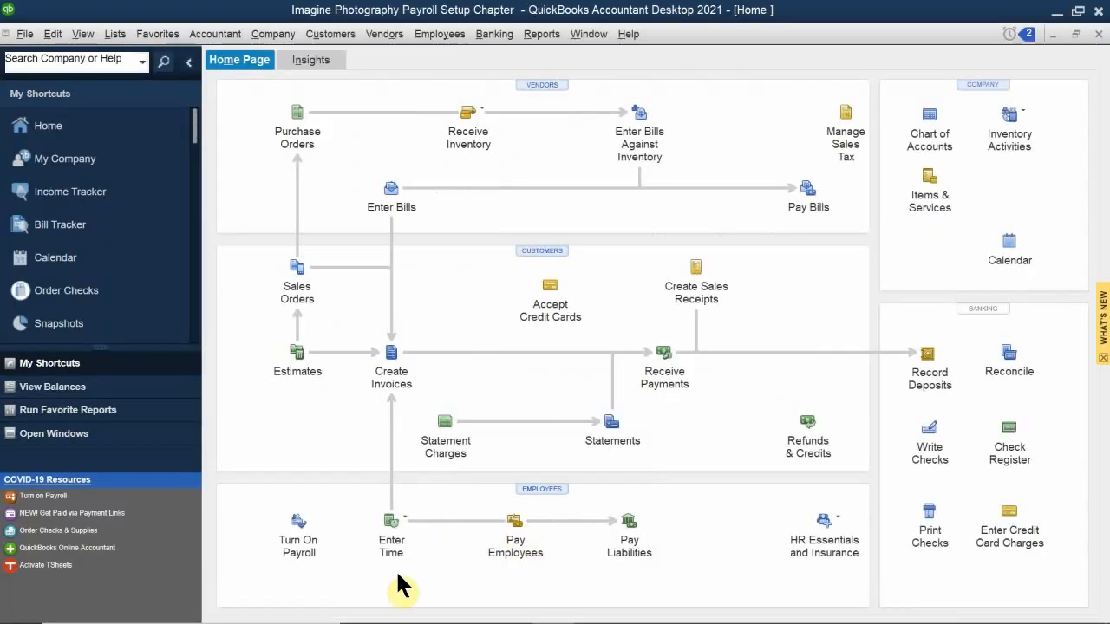
mouse_move(441, 622)
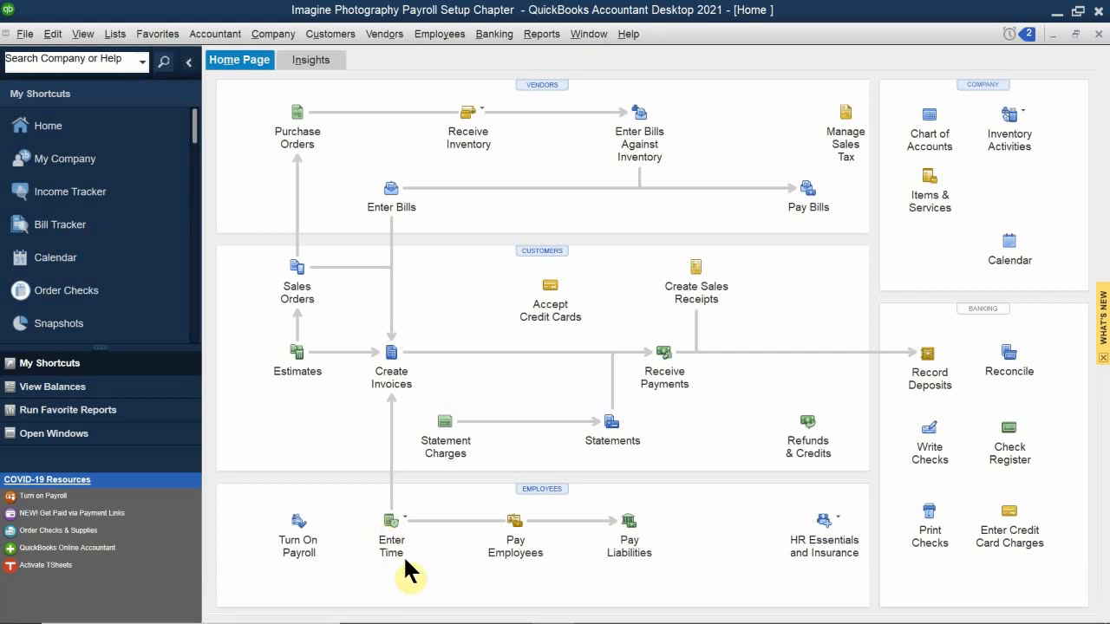
mouse_move(643, 620)
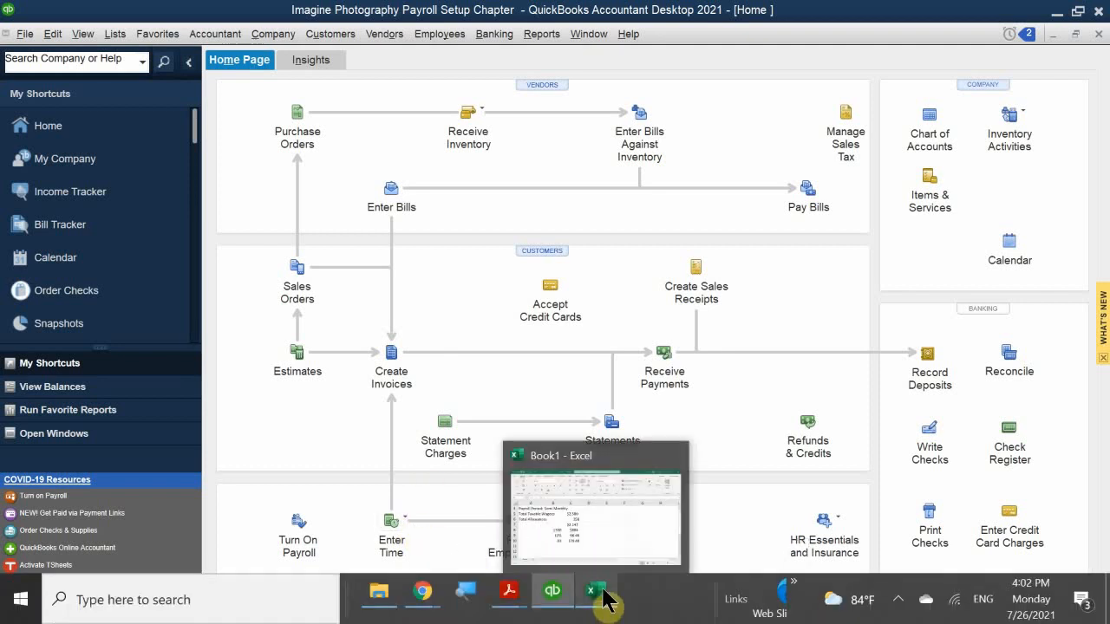
Return to QB 2021 CH 11.pdf in Acrobat and scroll to question 6 on page 26.
mouse_move(564, 594)
mouse_move(512, 595)
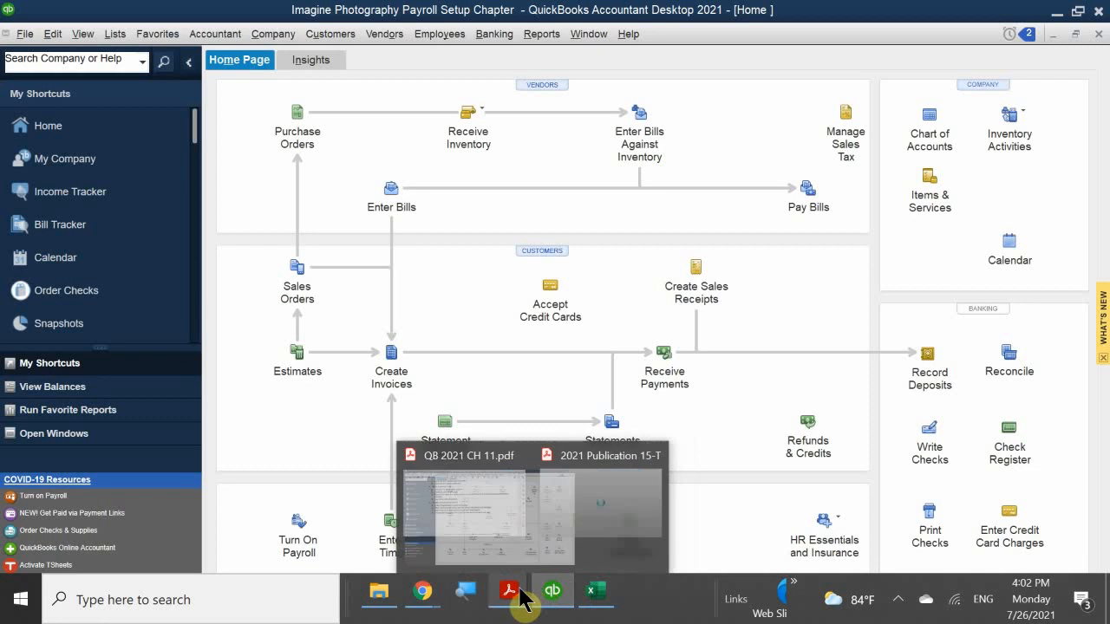
click(418, 502)
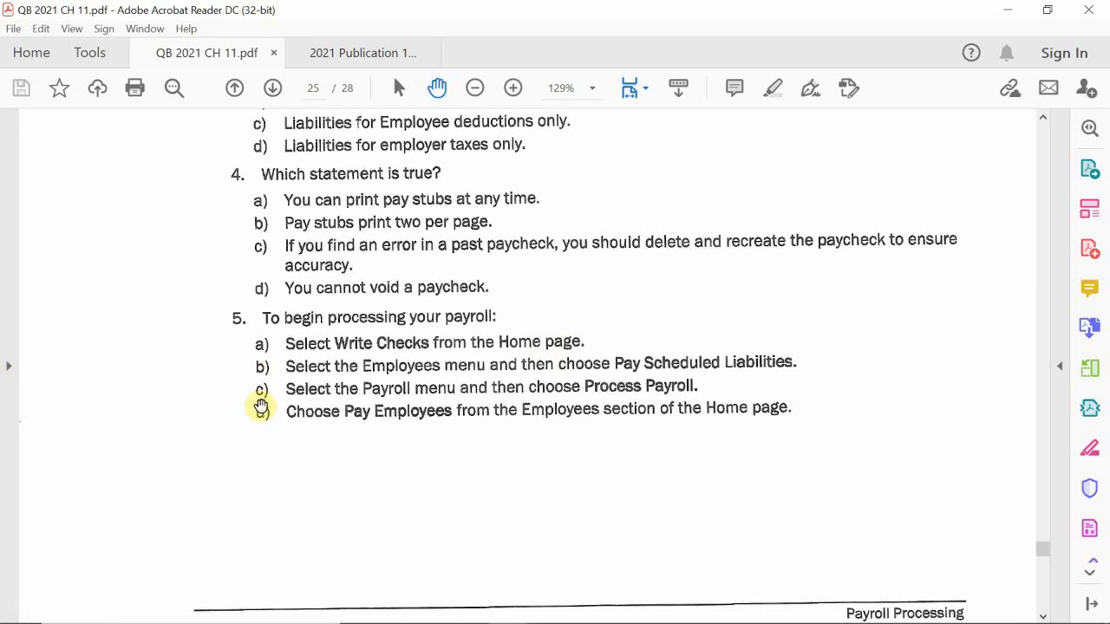
scroll(273, 441, down, 1)
scroll(272, 441, down, 20)
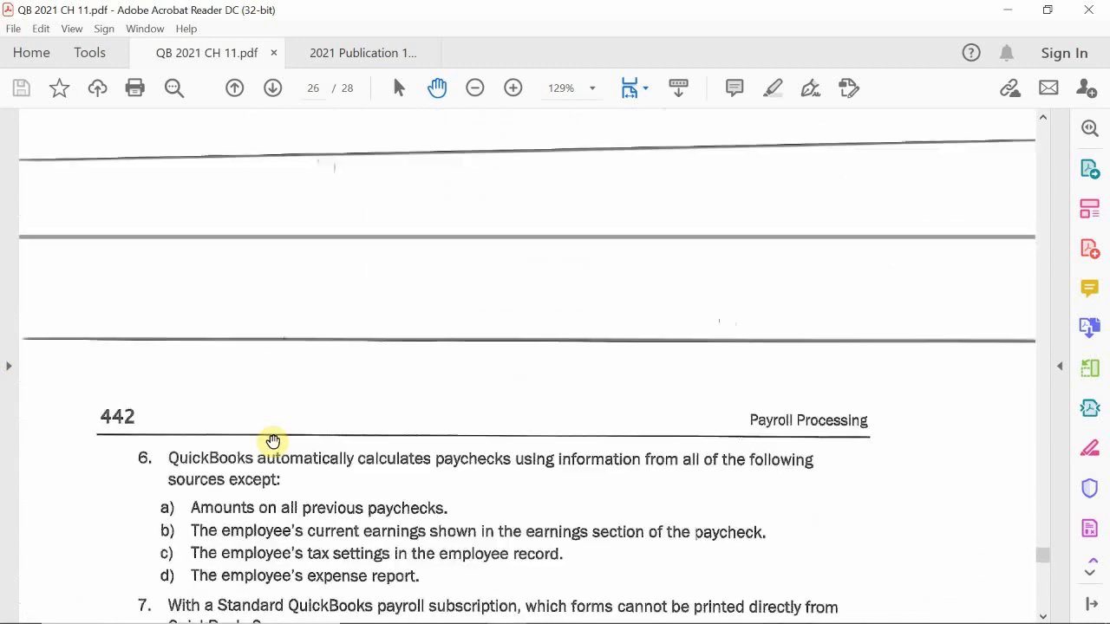
Scroll to question 7 on forms a Standard payroll subscription cannot print.
scroll(272, 442, down, 1)
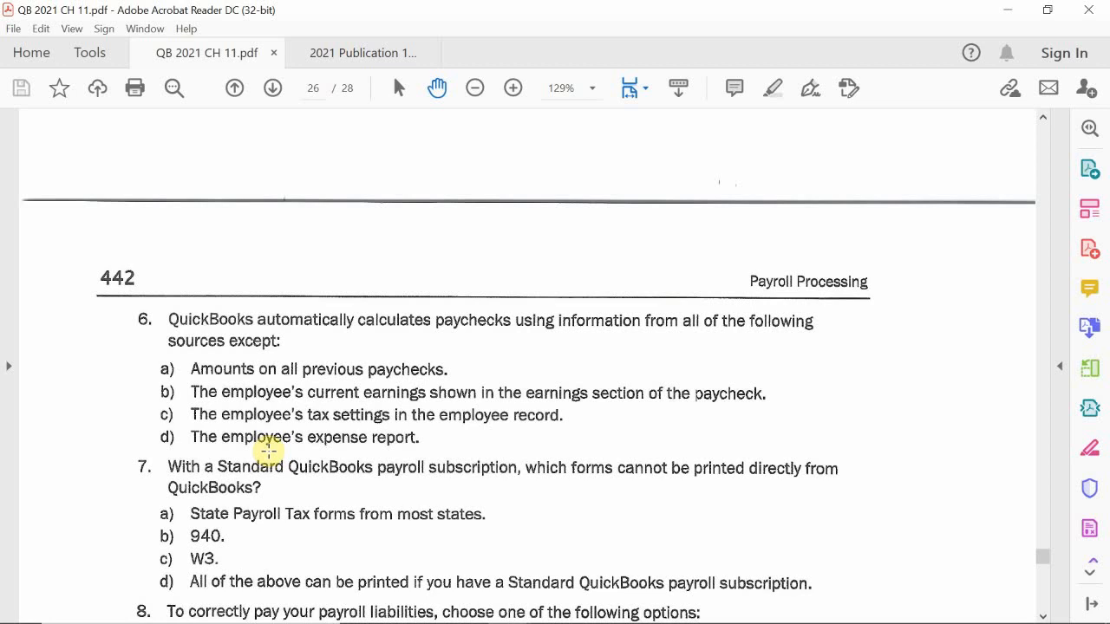
Scroll so question 8 on paying payroll liabilities shows with all four answer choices.
scroll(269, 468, down, 1)
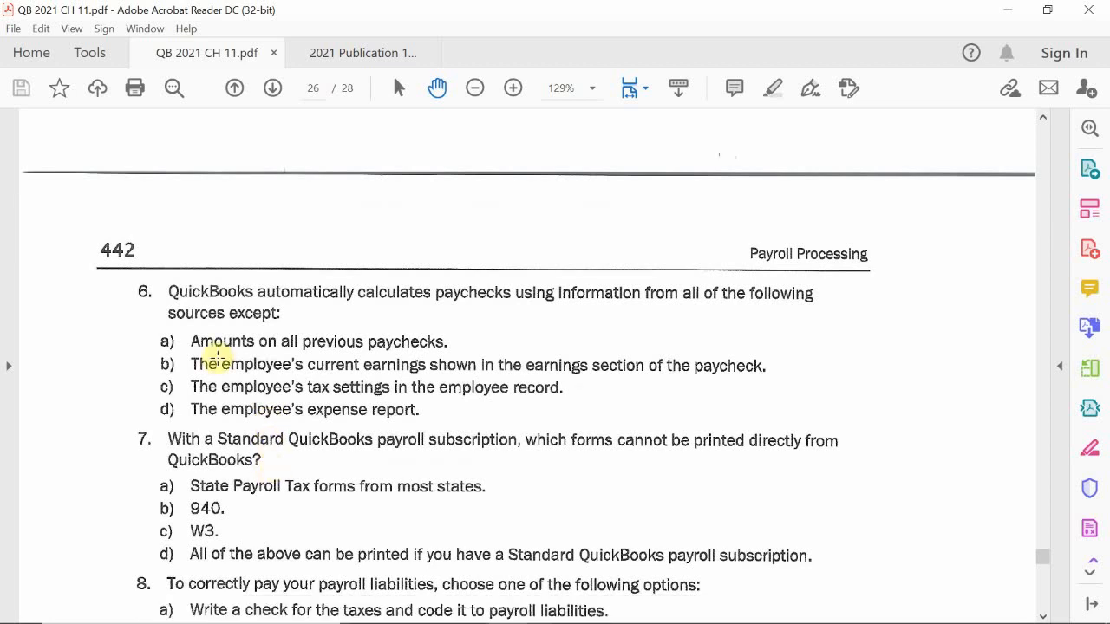
scroll(249, 413, down, 1)
scroll(249, 413, down, 2)
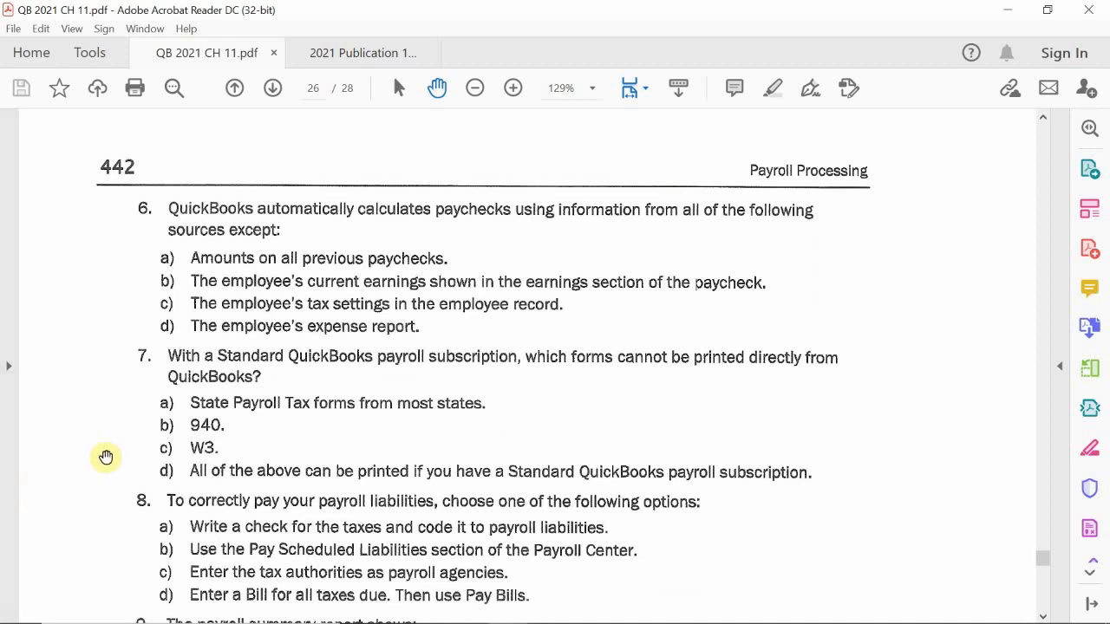
Scroll slightly so question 9 on the payroll summary report starts below question 8.
scroll(106, 457, down, 1)
scroll(106, 457, down, 1)
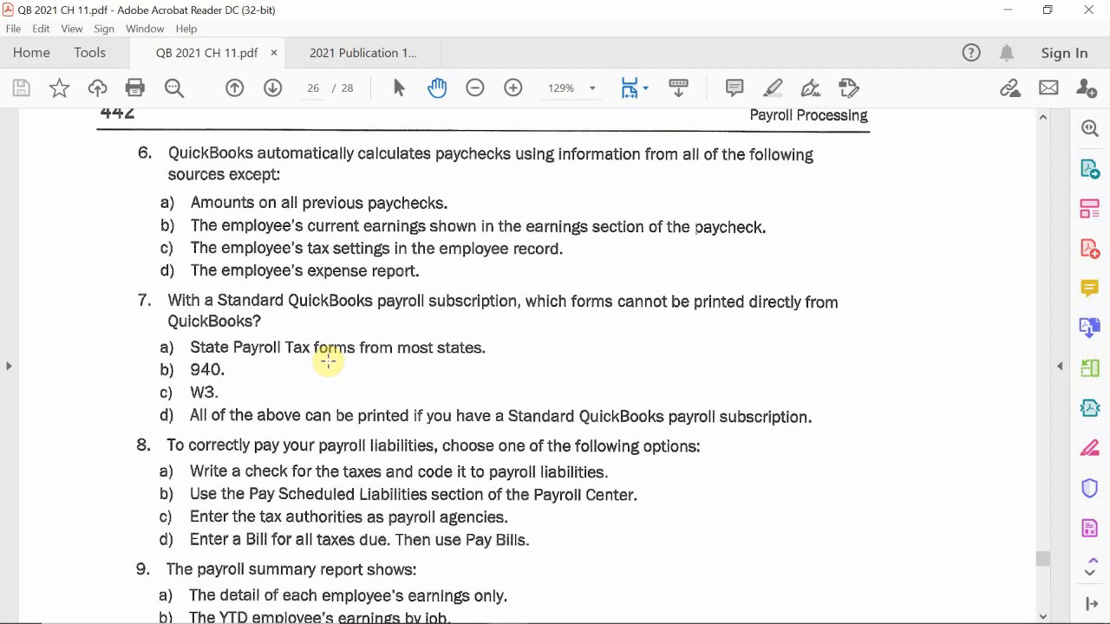
Scroll the chapter 11 PDF down to see question 9's four payroll summary answers and question 10's start.
scroll(327, 360, down, 3)
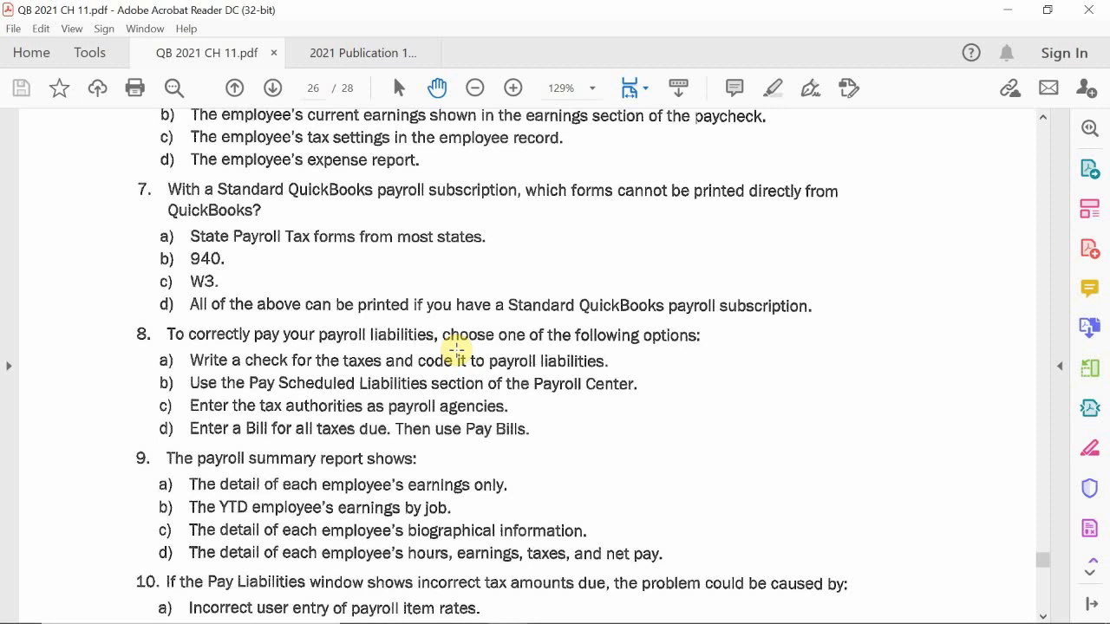
Scroll the QB 2021 CH 11 PDF down to question 10's tax answers and question 11 on weekly timesheets.
scroll(136, 425, down, 2)
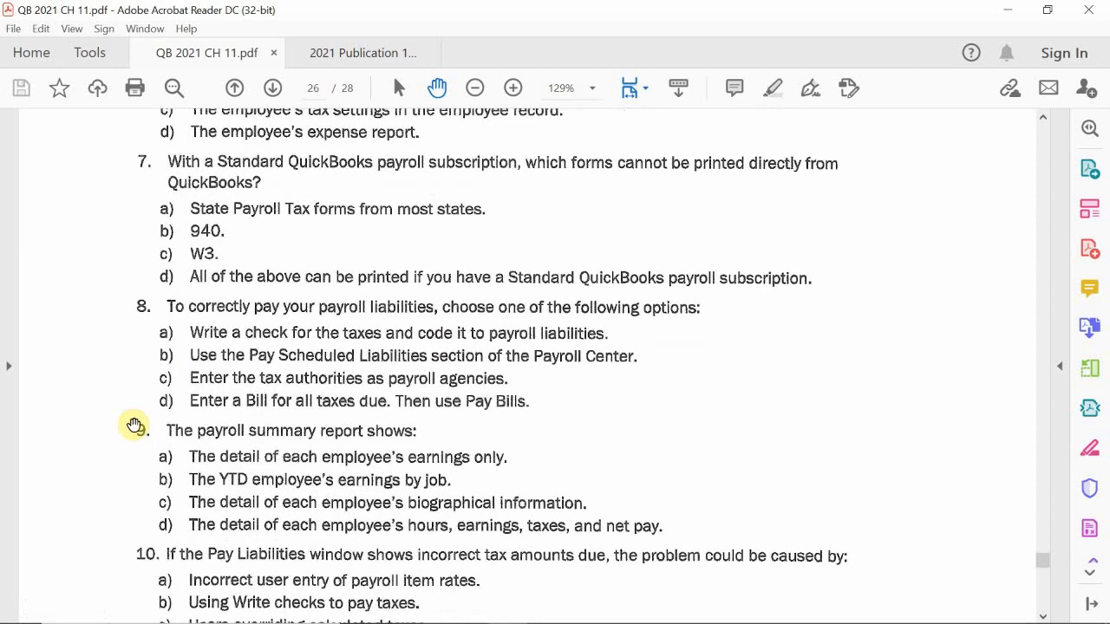
scroll(135, 426, down, 1)
scroll(119, 433, down, 1)
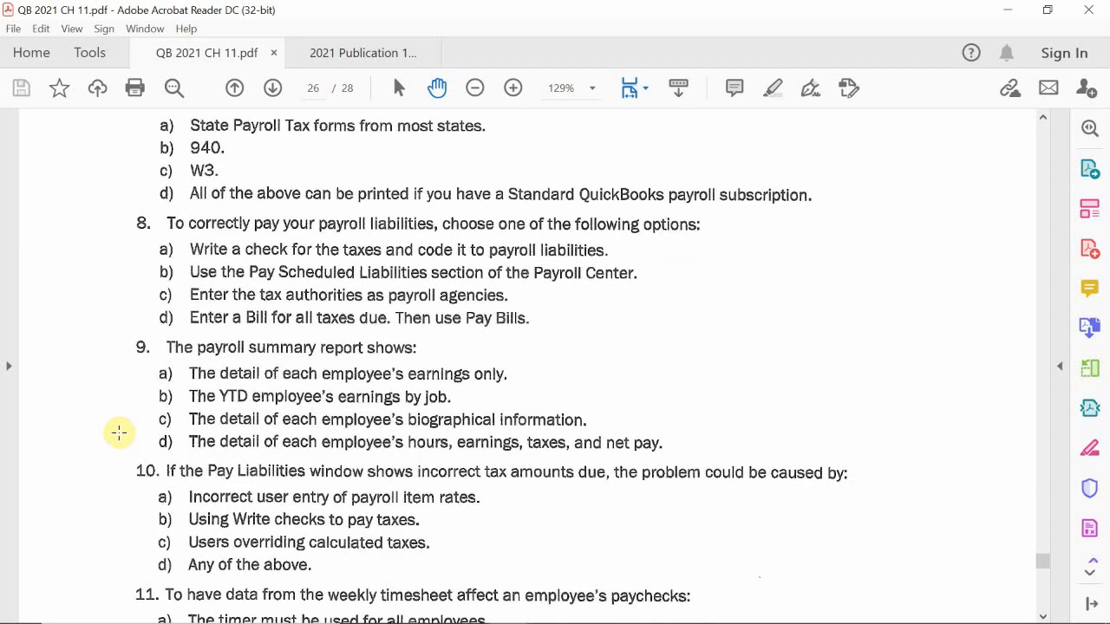
scroll(119, 432, down, 4)
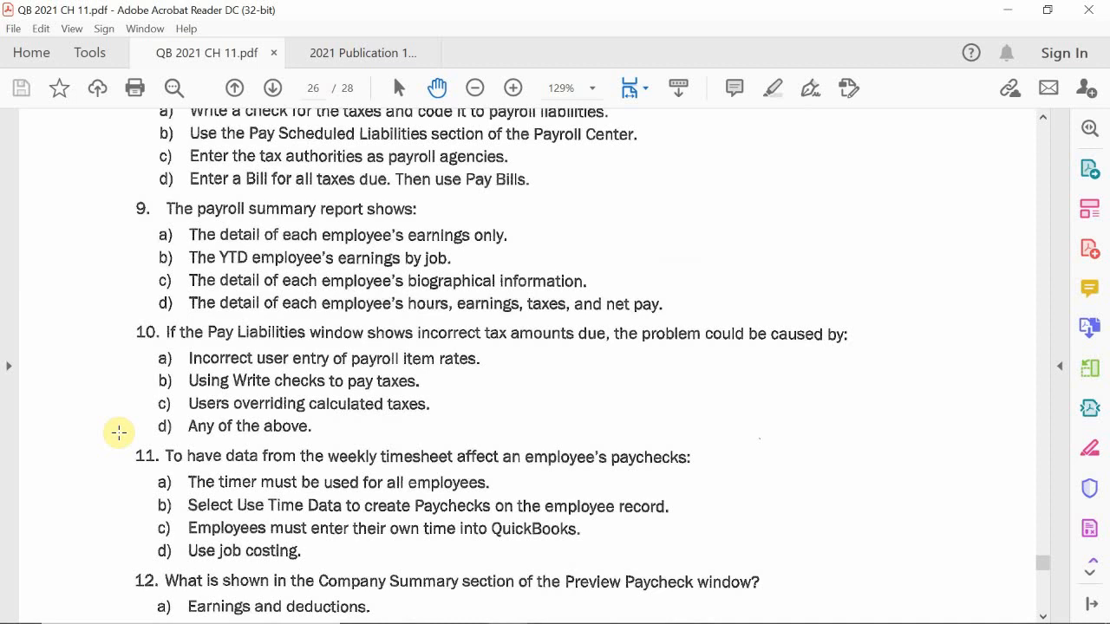
scroll(112, 466, down, 1)
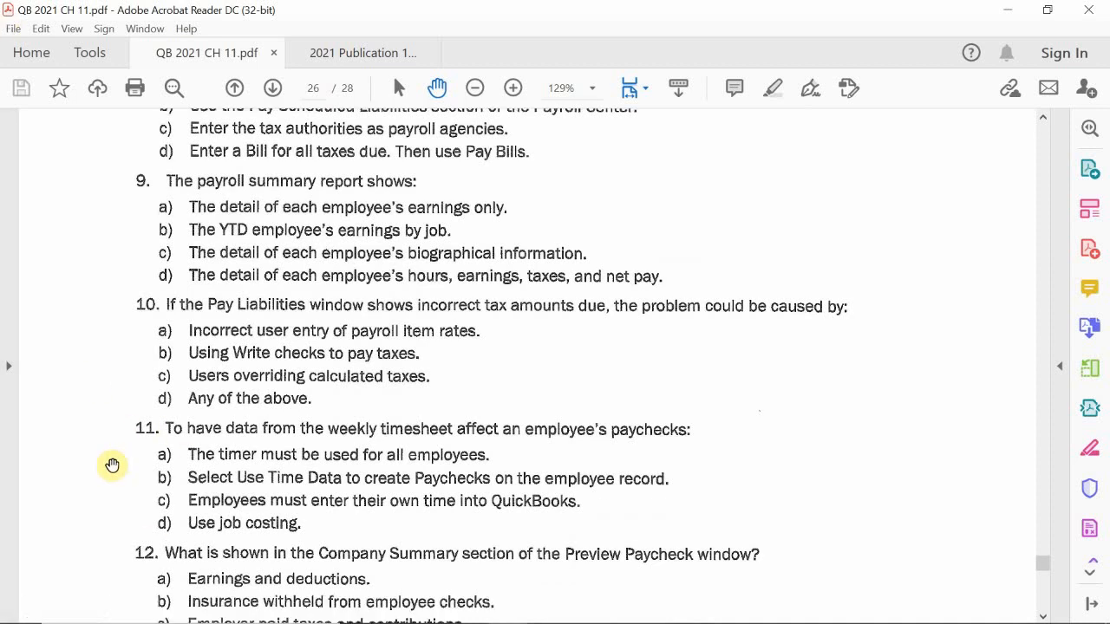
scroll(111, 466, down, 1)
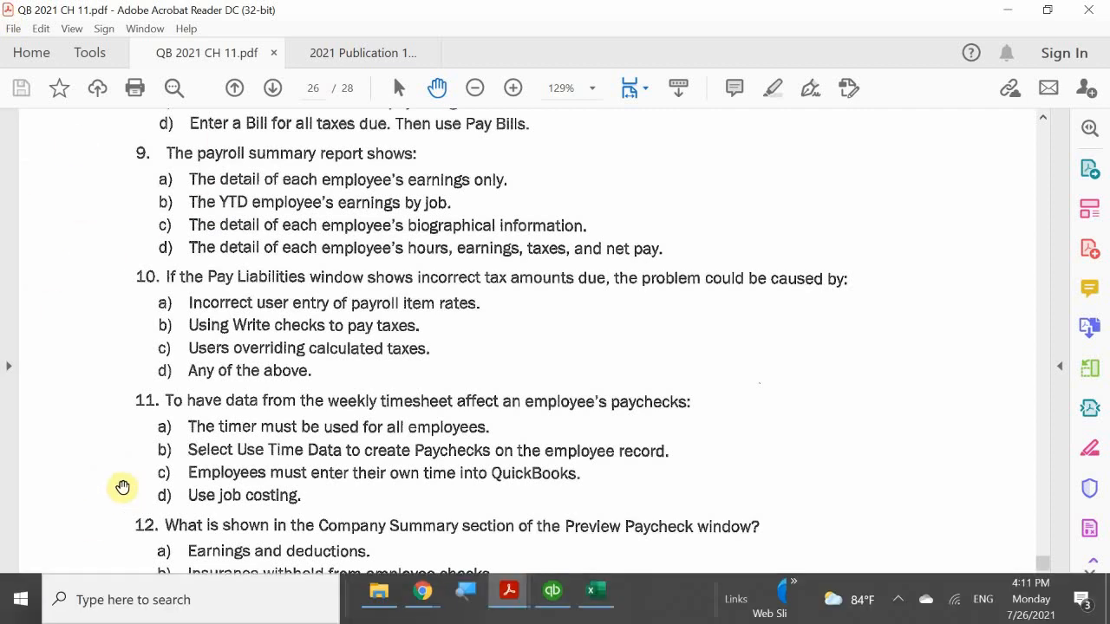
Scroll down past question 13 on salaried vacation pay to question 14's payday answers a–d.
scroll(119, 486, down, 1)
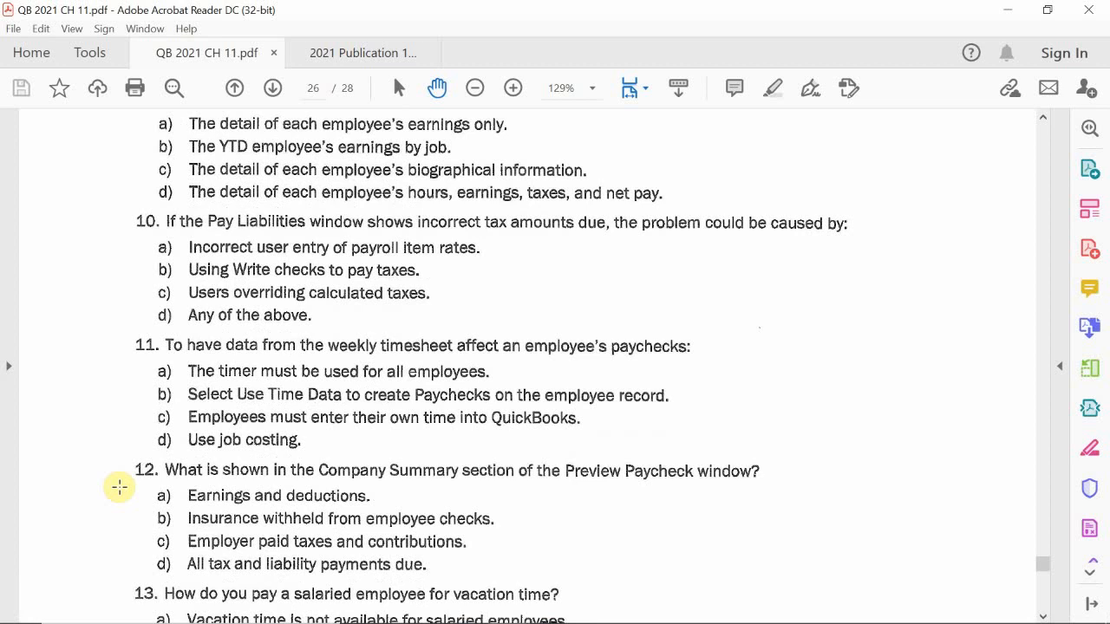
scroll(119, 488, down, 2)
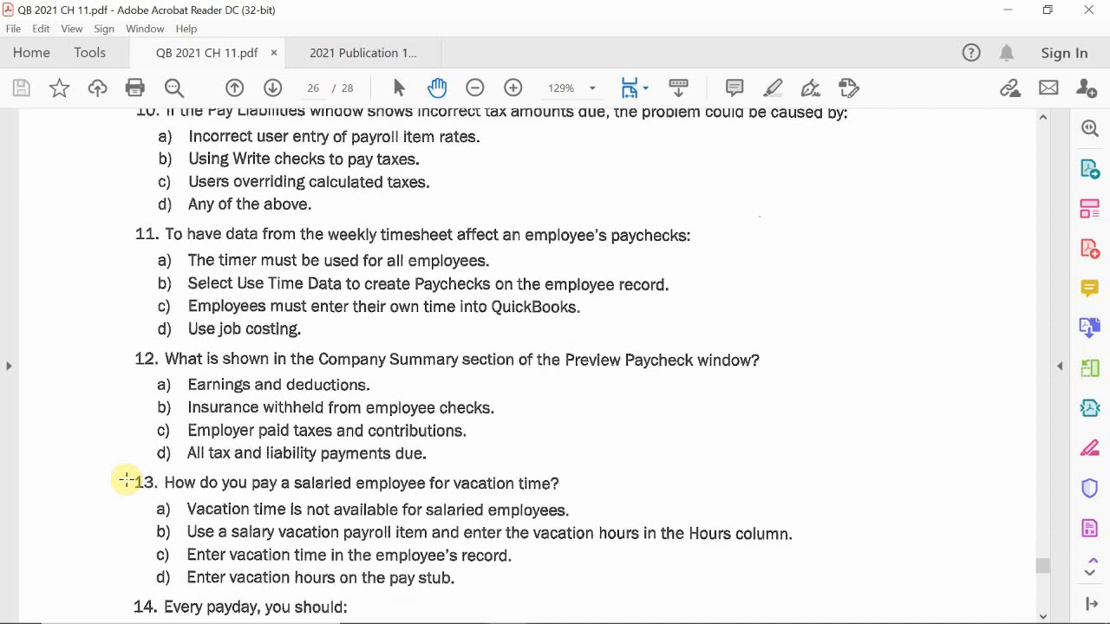
scroll(139, 485, down, 4)
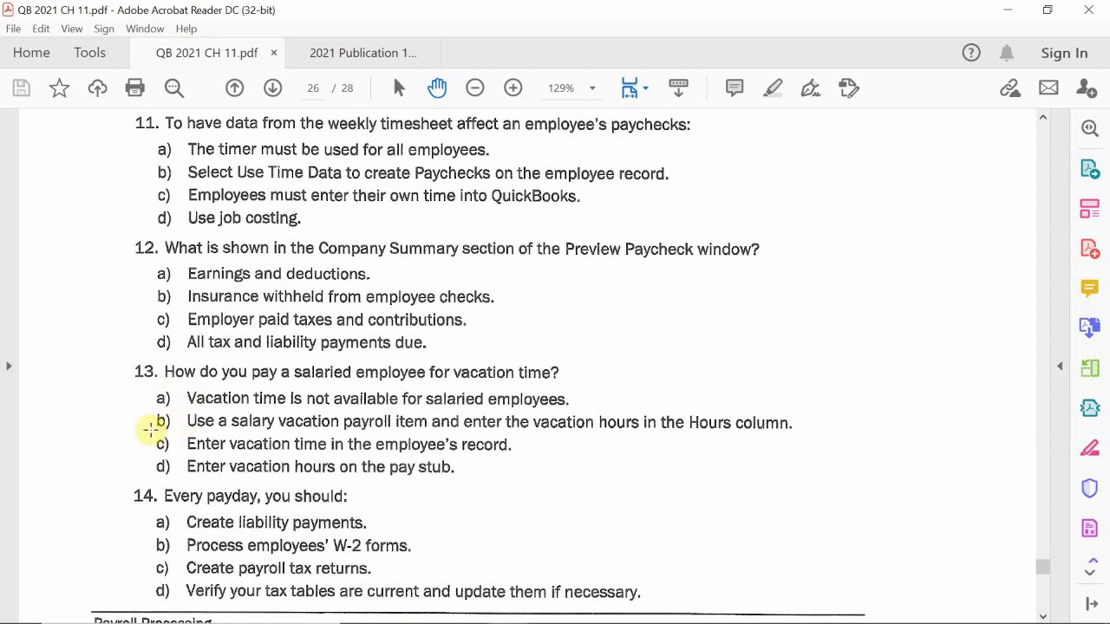
Scroll to the bottom of page 26, just above the Payroll Processing footer.
scroll(129, 423, down, 2)
scroll(129, 424, down, 1)
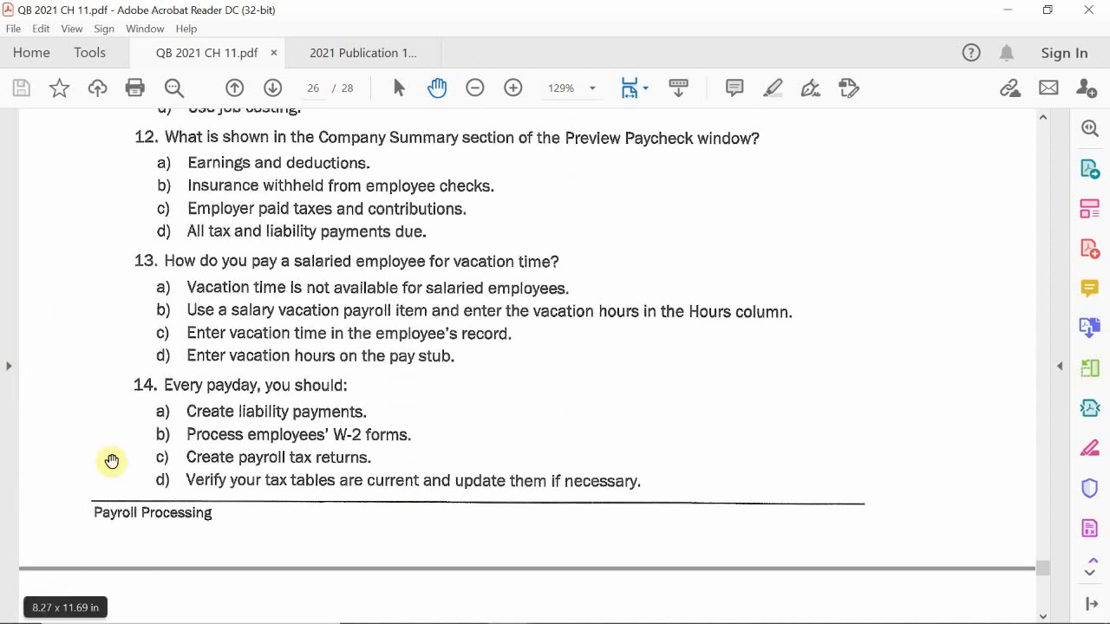
scroll(138, 432, down, 5)
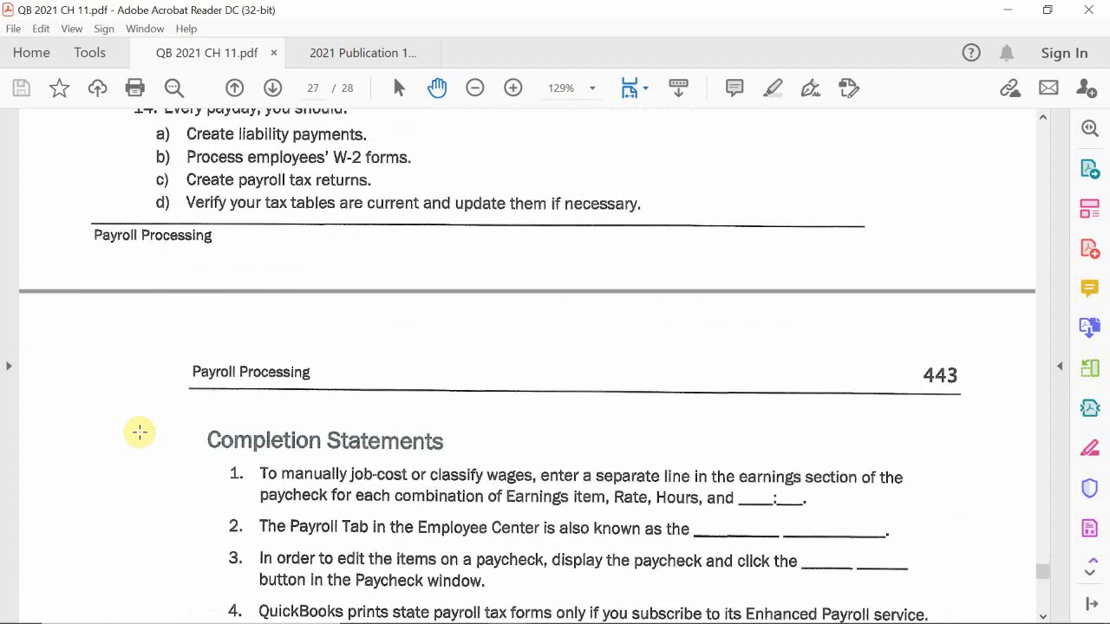
scroll(138, 432, down, 3)
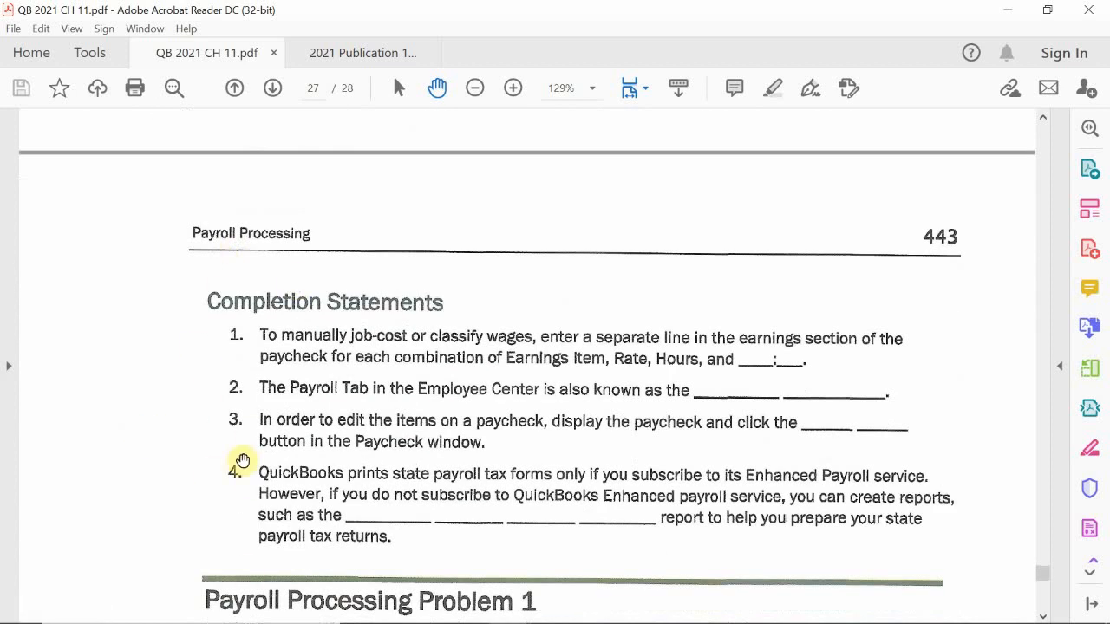
scroll(230, 468, down, 1)
scroll(230, 470, up, 9)
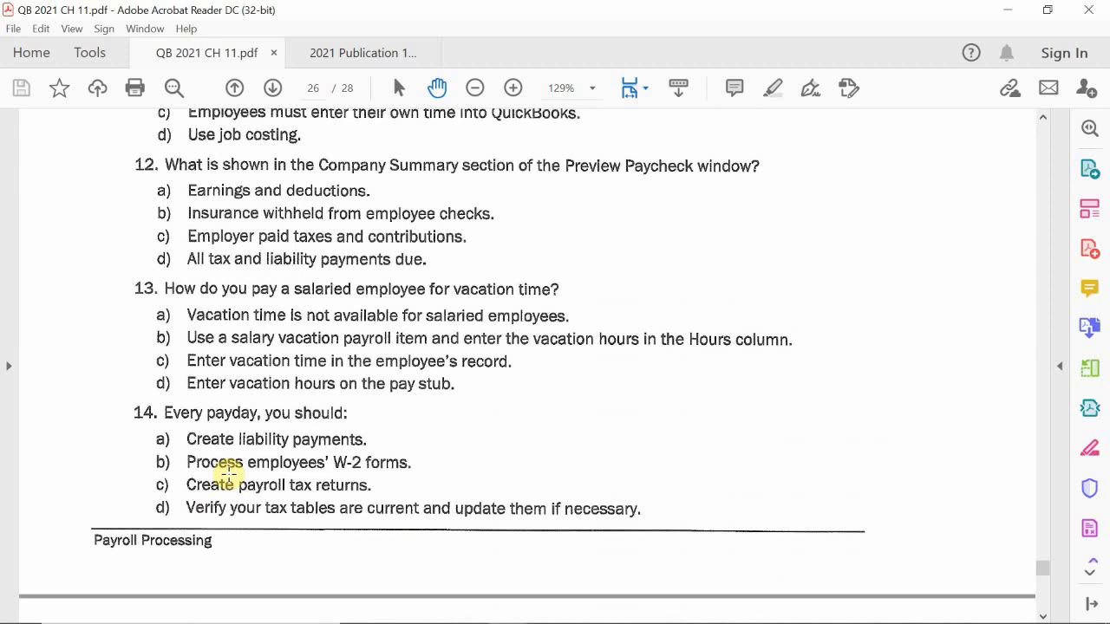
mouse_move(783, 612)
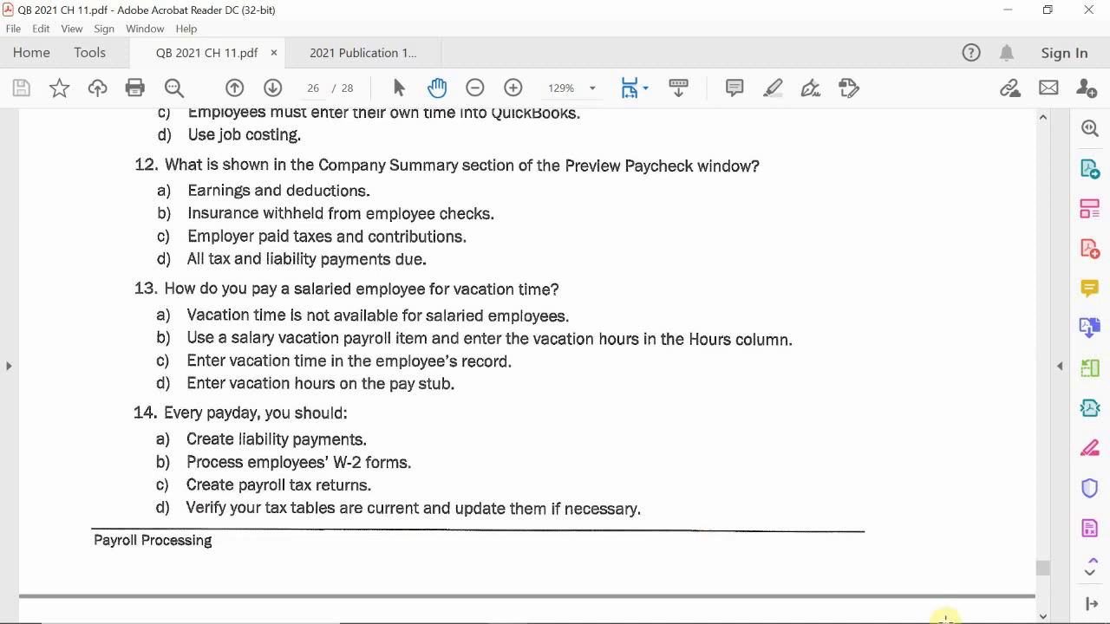
Expand the hidden system tray icons and open the screen recorder's Pause/Stop menu.
mouse_move(789, 617)
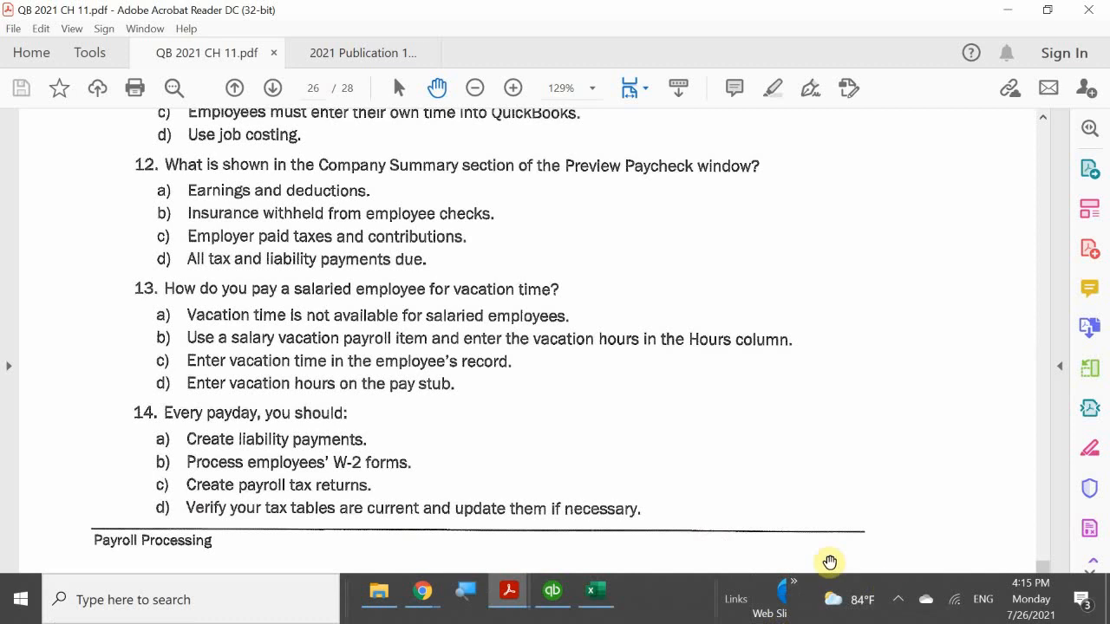
click(893, 596)
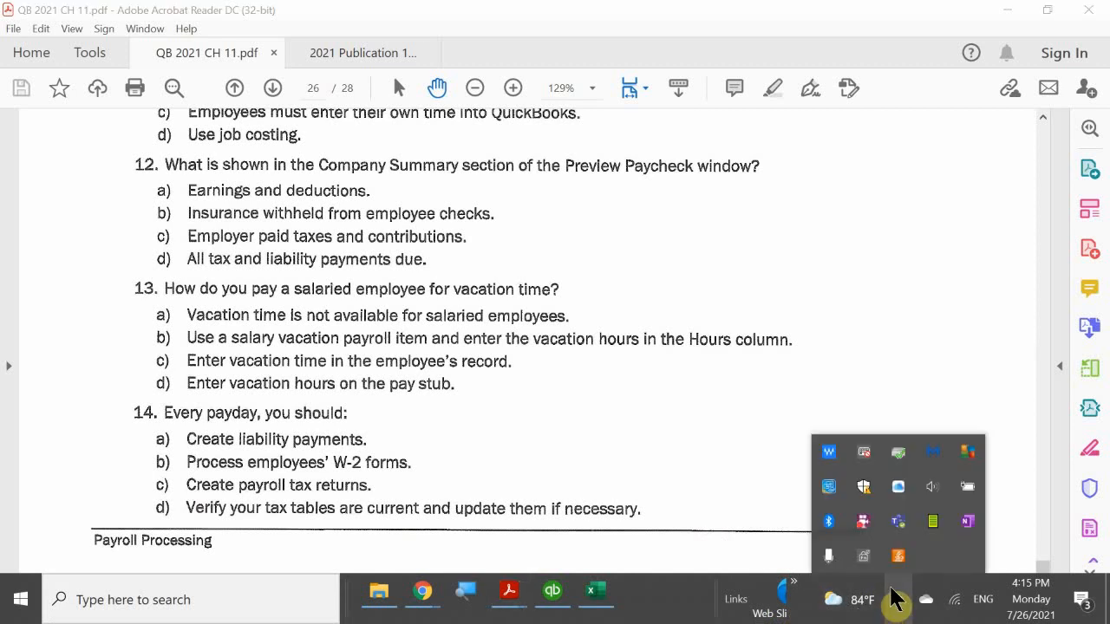
right_click(863, 521)
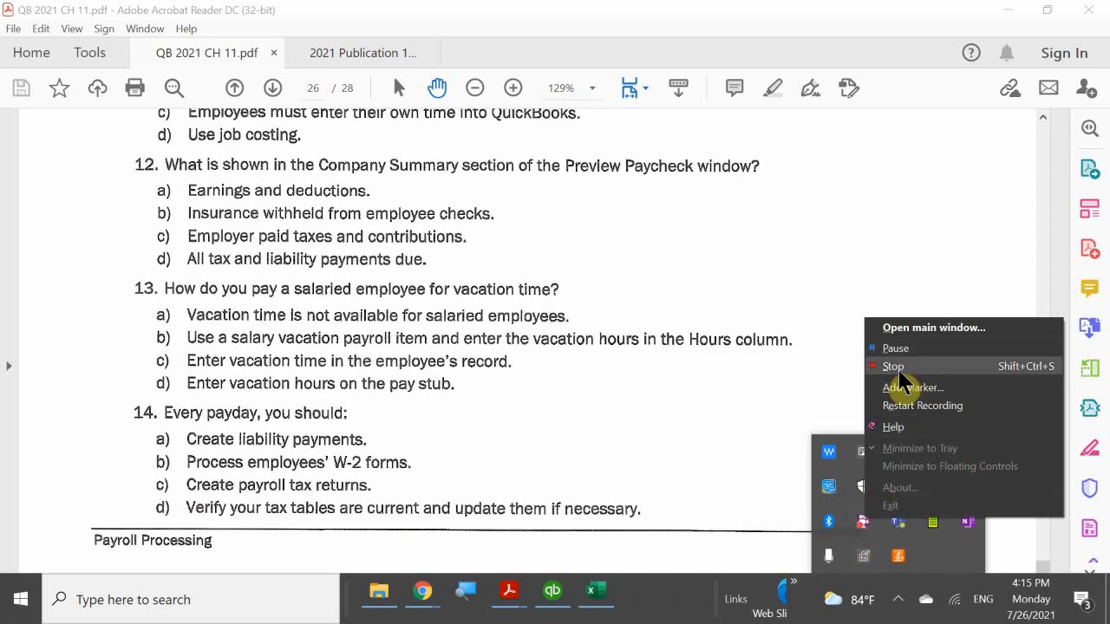